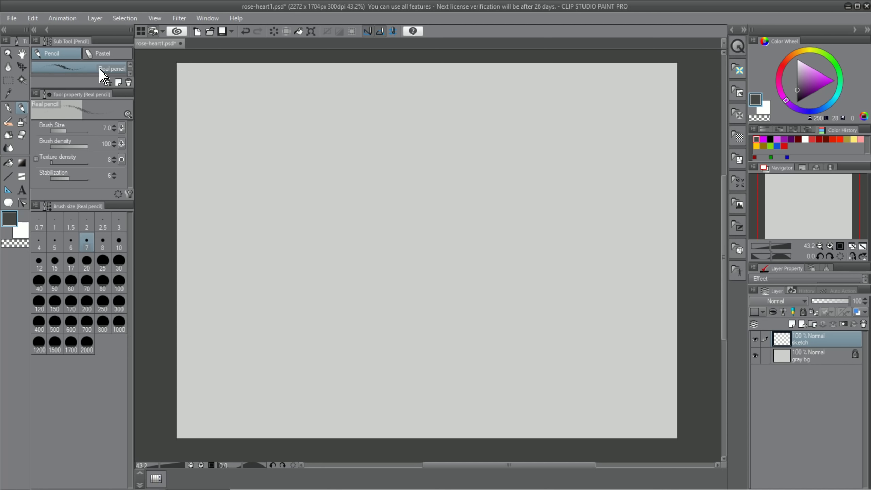
# - Enlarge the sub tool list and set the Real pencil's brush size to 5
pyautogui.moveTo(100, 89); pyautogui.dragTo(101, 106)
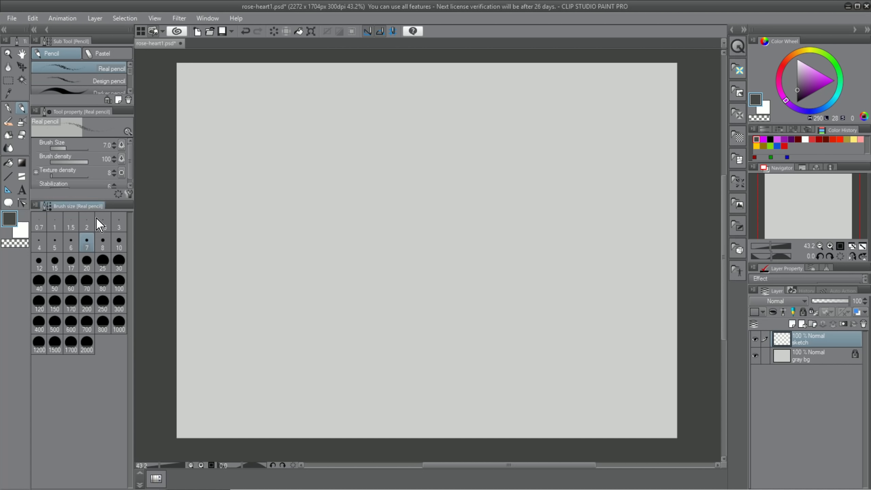
pyautogui.click(55, 243)
pyautogui.moveTo(243, 129); pyautogui.dragTo(243, 370)
pyautogui.hotkey('ctrl', 'z')
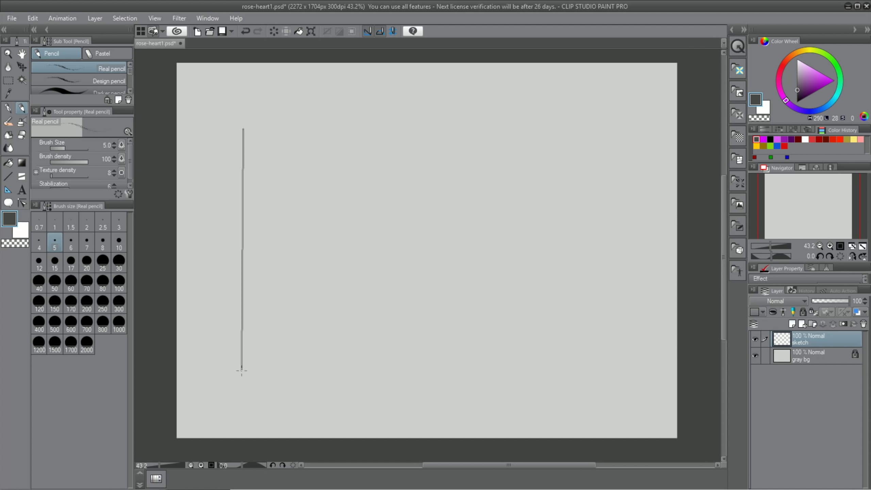
pyautogui.hotkey('ctrl', 'z')
# - Draw a large rectangle of straight pencil lines on the sketch layer, inset from the canvas edges
pyautogui.moveTo(244, 129); pyautogui.dragTo(244, 399)
pyautogui.press('shift')
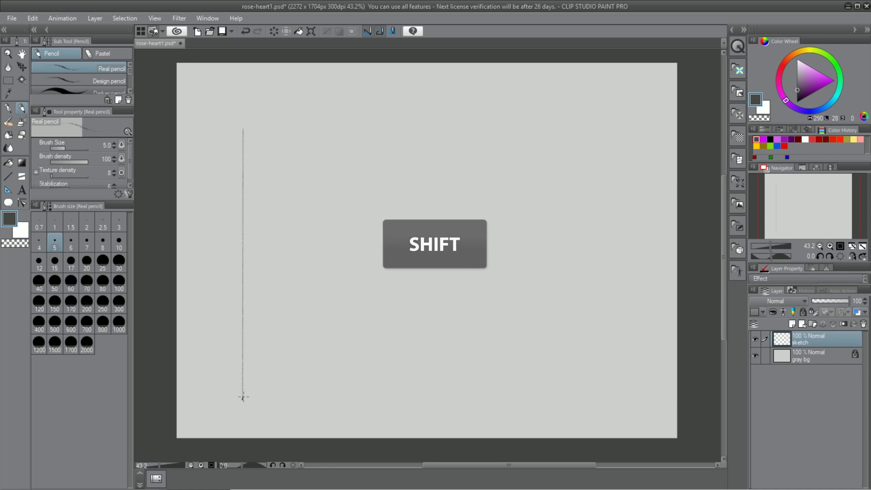
pyautogui.keyDown('shift'); pyautogui.click(605, 401); pyautogui.keyUp('shift')
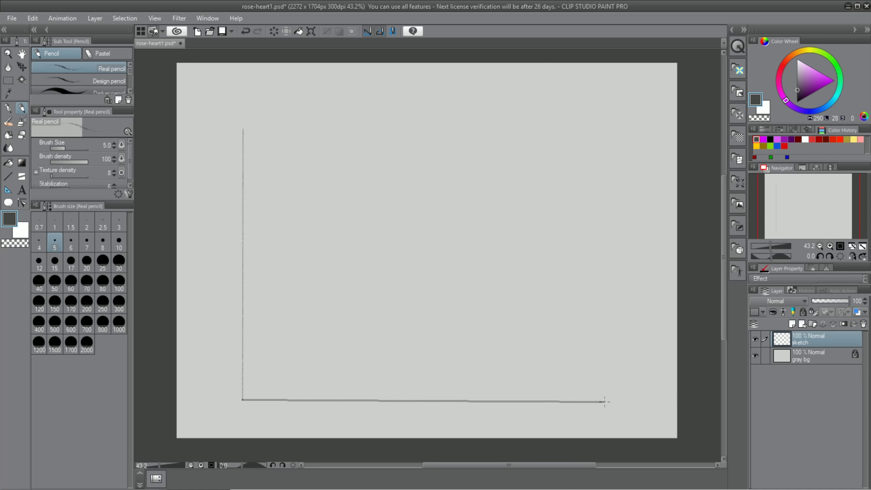
pyautogui.keyDown('shift'); pyautogui.click(613, 99); pyautogui.keyUp('shift')
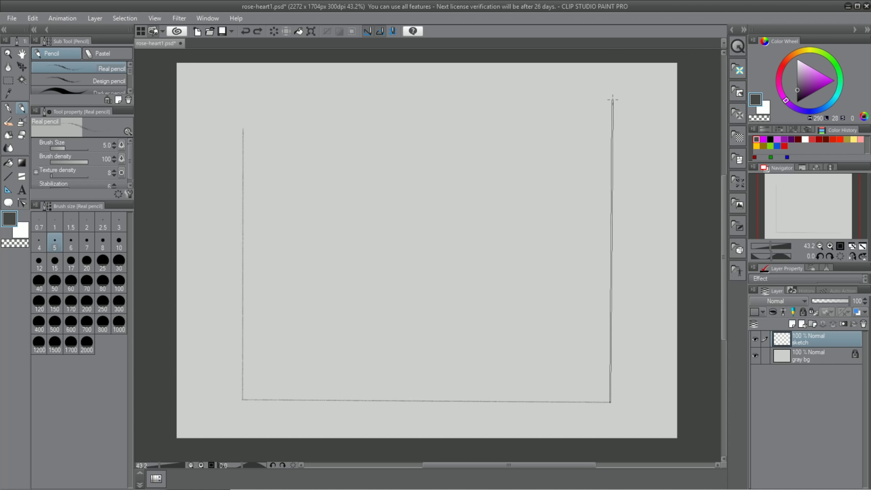
pyautogui.keyDown('shift'); pyautogui.click(242, 99); pyautogui.keyUp('shift')
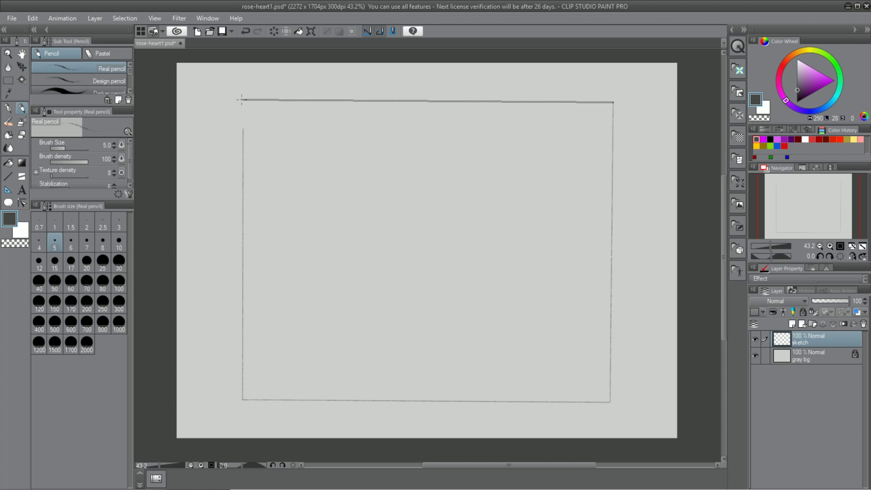
pyautogui.moveTo(242, 99); pyautogui.dragTo(242, 203)
# - Draw both diagonals of the rectangle and a vertical centre line through the point where they cross
pyautogui.keyDown('shift'); pyautogui.click(273, 254); pyautogui.keyUp('shift')
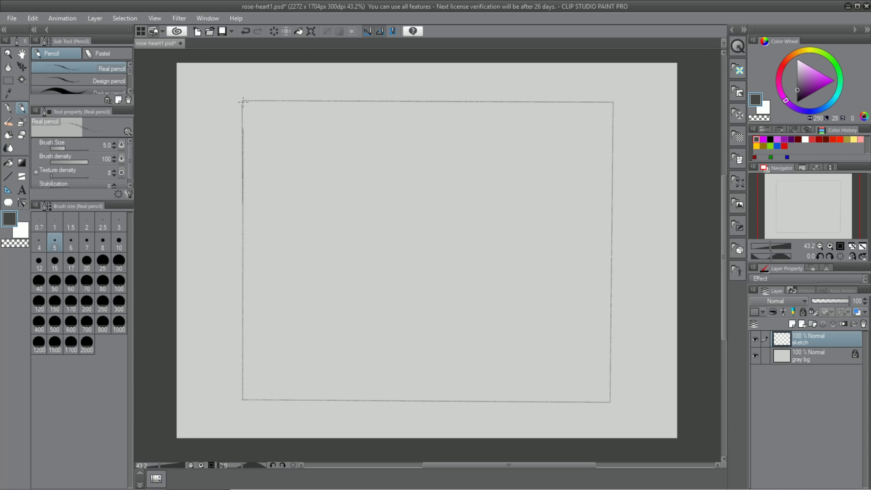
pyautogui.keyDown('shift'); pyautogui.click(610, 400); pyautogui.keyUp('shift')
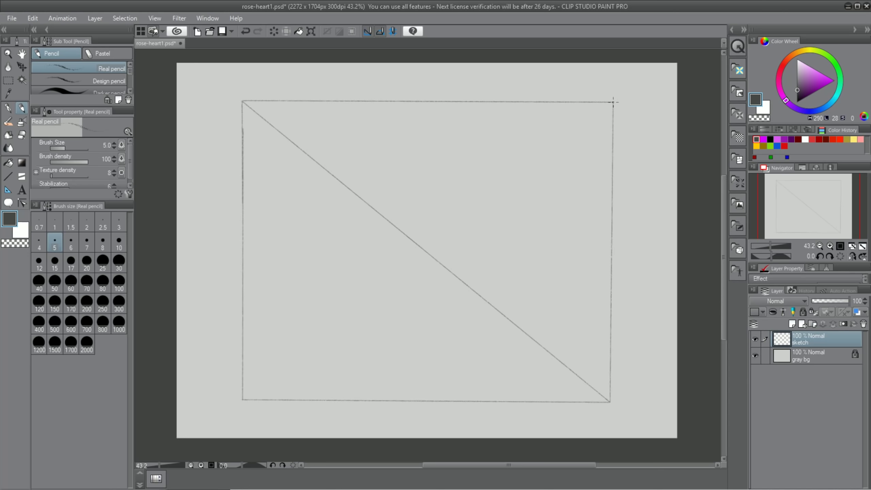
pyautogui.moveTo(613, 102)
pyautogui.mouseDown()
pyautogui.moveTo(282, 379)
pyautogui.moveTo(242, 400)
pyautogui.mouseUp()
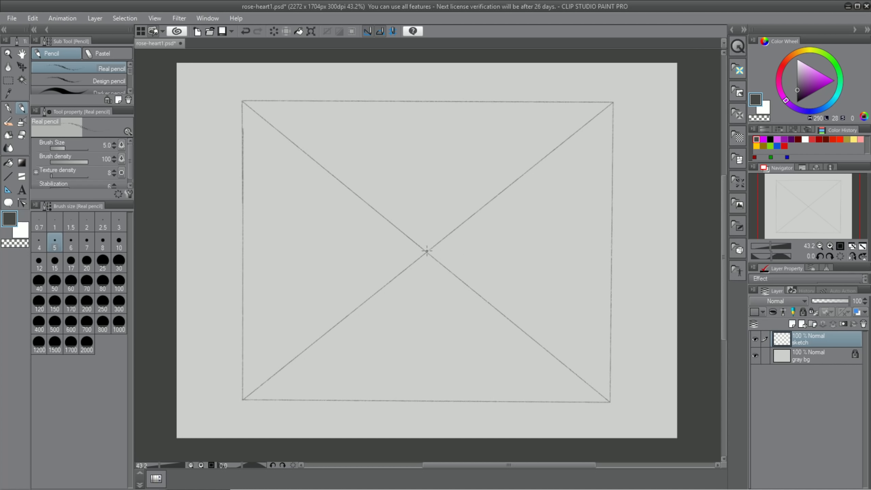
pyautogui.moveTo(427, 251); pyautogui.dragTo(428, 103)
pyautogui.moveTo(427, 252); pyautogui.dragTo(426, 400)
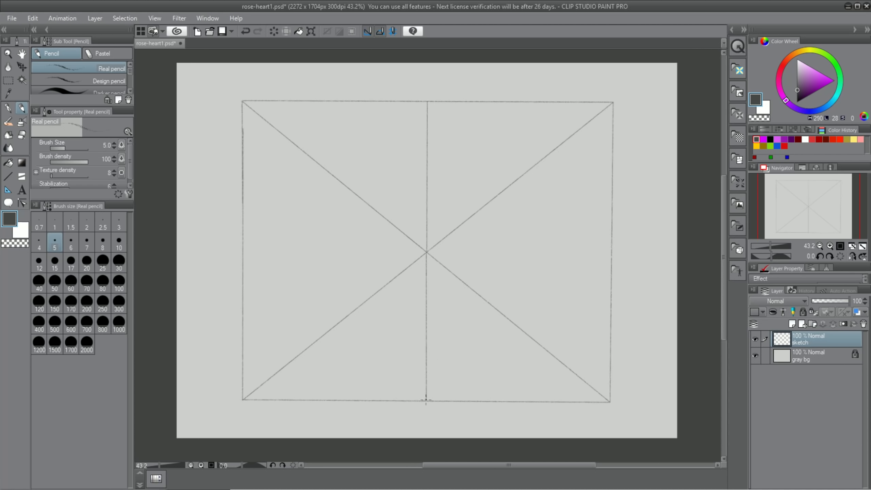
# - Sketch a rough heart outline filling the rectangle, with its notch and bottom point on the centre line
pyautogui.moveTo(426, 399)
pyautogui.mouseDown()
pyautogui.moveTo(302, 290)
pyautogui.moveTo(388, 365)
pyautogui.mouseUp()
pyautogui.moveTo(279, 274)
pyautogui.mouseDown()
pyautogui.moveTo(249, 236)
pyautogui.moveTo(286, 126)
pyautogui.moveTo(317, 108)
pyautogui.moveTo(350, 101)
pyautogui.moveTo(428, 140)
pyautogui.moveTo(494, 104)
pyautogui.moveTo(549, 114)
pyautogui.moveTo(598, 140)
pyautogui.moveTo(602, 164)
pyautogui.mouseUp()
pyautogui.moveTo(580, 120)
pyautogui.mouseDown()
pyautogui.moveTo(599, 156)
pyautogui.moveTo(609, 230)
pyautogui.moveTo(583, 297)
pyautogui.mouseUp()
pyautogui.moveTo(602, 261)
pyautogui.mouseDown()
pyautogui.moveTo(553, 320)
pyautogui.moveTo(456, 392)
pyautogui.moveTo(429, 399)
pyautogui.moveTo(466, 361)
pyautogui.mouseUp()
pyautogui.moveTo(433, 394)
pyautogui.mouseDown()
pyautogui.moveTo(476, 351)
pyautogui.moveTo(565, 297)
pyautogui.moveTo(613, 220)
pyautogui.moveTo(436, 396)
pyautogui.mouseUp()
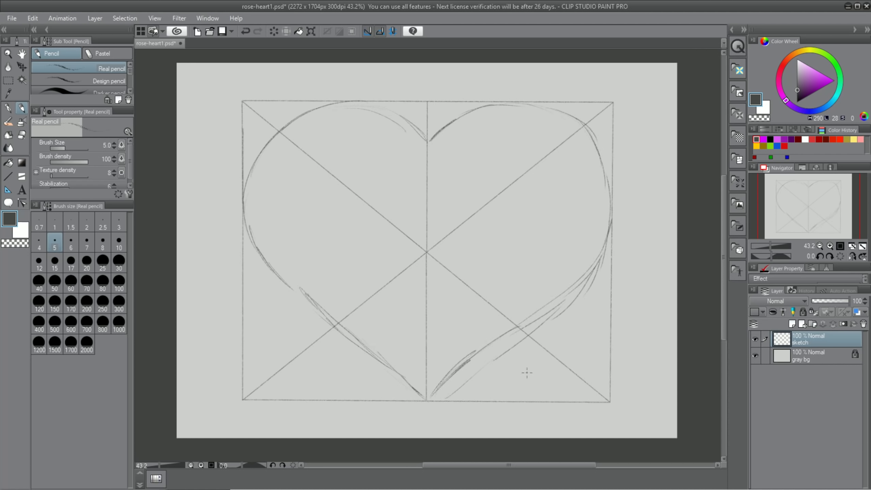
# - Set the Hard eraser to size 60 and erase the rectangle, diagonals and centre line around the heart
pyautogui.click(21, 135)
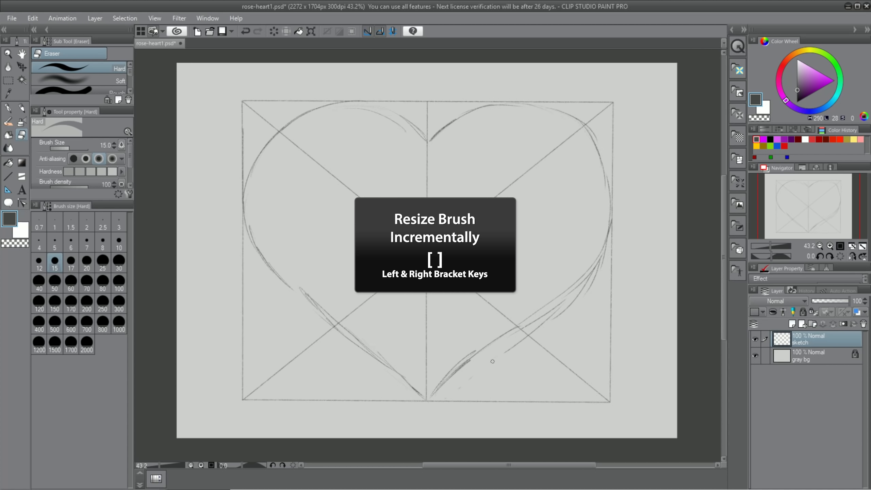
pyautogui.press(']')
pyautogui.press(']')
pyautogui.press(']')
pyautogui.press(']')
pyautogui.press(']')
pyautogui.press(']')
pyautogui.press(']')
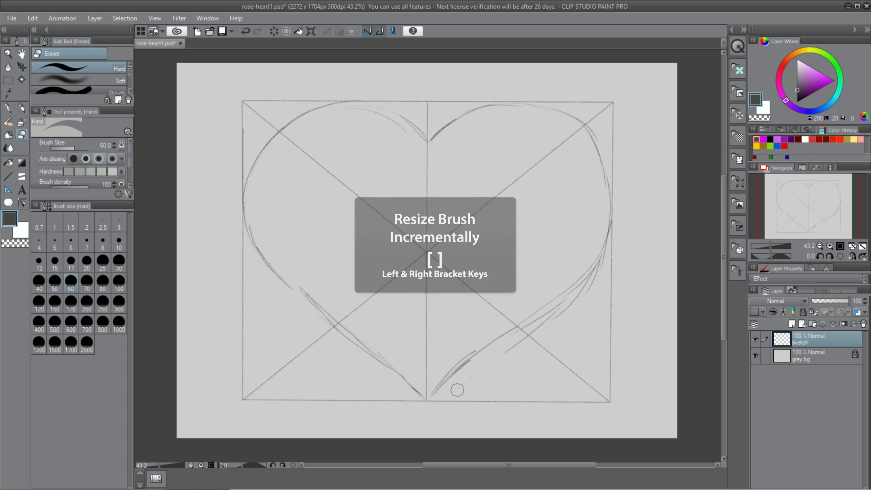
pyautogui.moveTo(517, 350)
pyautogui.mouseDown()
pyautogui.moveTo(597, 444)
pyautogui.moveTo(480, 308)
pyautogui.moveTo(570, 132)
pyautogui.moveTo(287, 103)
pyautogui.moveTo(239, 325)
pyautogui.moveTo(412, 243)
pyautogui.moveTo(426, 263)
pyautogui.moveTo(559, 101)
pyautogui.moveTo(434, 101)
pyautogui.mouseUp()
# - Redraw the heart's lower sides, top notch and left lobe with the Real pencil to close the outline
pyautogui.press('p')
pyautogui.moveTo(254, 227); pyautogui.dragTo(418, 393)
pyautogui.moveTo(299, 295); pyautogui.dragTo(428, 411)
pyautogui.moveTo(468, 362); pyautogui.dragTo(437, 406)
pyautogui.moveTo(603, 254); pyautogui.dragTo(480, 352)
pyautogui.moveTo(418, 130); pyautogui.dragTo(440, 146)
pyautogui.moveTo(395, 115); pyautogui.dragTo(321, 103)
# - Erase the stray sketch lines along the heart's lower left side, bottom tip and lower right side
pyautogui.press('e')
pyautogui.moveTo(302, 288); pyautogui.dragTo(420, 394)
pyautogui.moveTo(433, 391); pyautogui.dragTo(466, 353)
pyautogui.moveTo(604, 250); pyautogui.dragTo(591, 274)
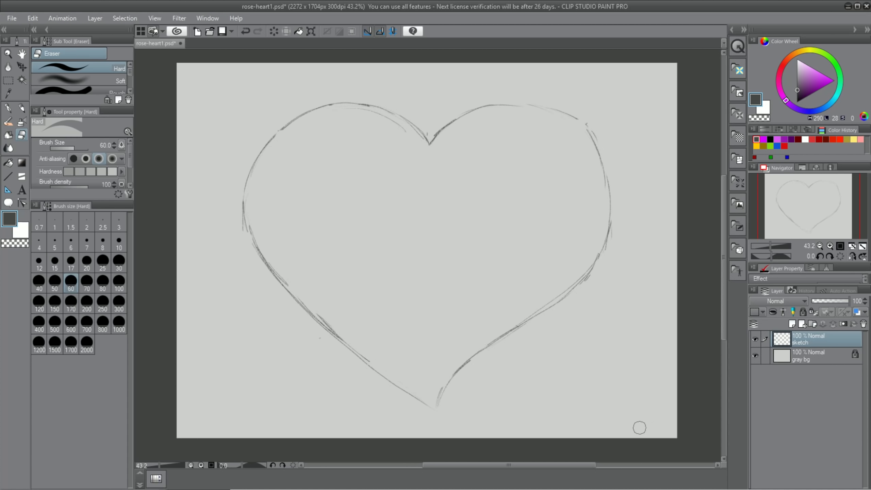
pyautogui.press('p')
pyautogui.press('e')
pyautogui.moveTo(515, 331)
pyautogui.mouseDown()
pyautogui.moveTo(442, 406)
pyautogui.moveTo(521, 317)
pyautogui.mouseUp()
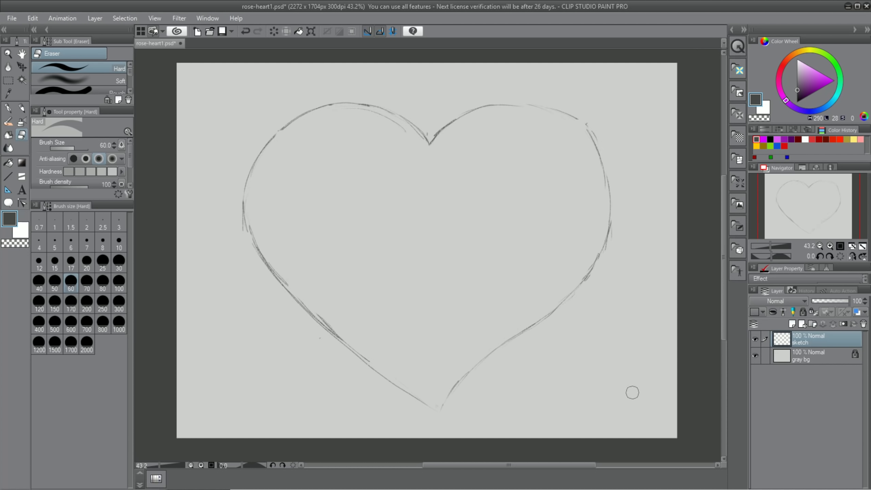
# - Redraw the lower right curve near the tip and add a straight centre line from the heart's notch down to its tip
pyautogui.press('p')
pyautogui.moveTo(468, 373); pyautogui.dragTo(451, 407)
pyautogui.moveTo(429, 144); pyautogui.dragTo(435, 428)
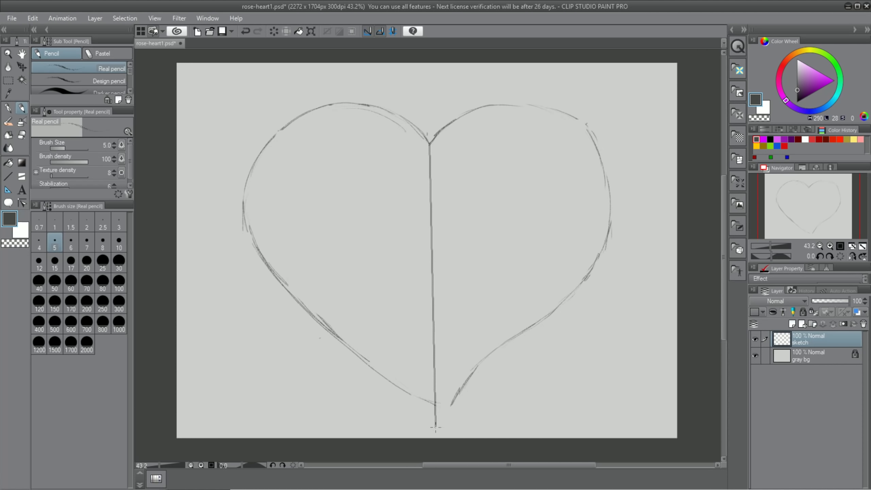
pyautogui.moveTo(430, 216); pyautogui.dragTo(435, 426)
pyautogui.hotkey('ctrl', 'z')
pyautogui.hotkey('ctrl', 'z')
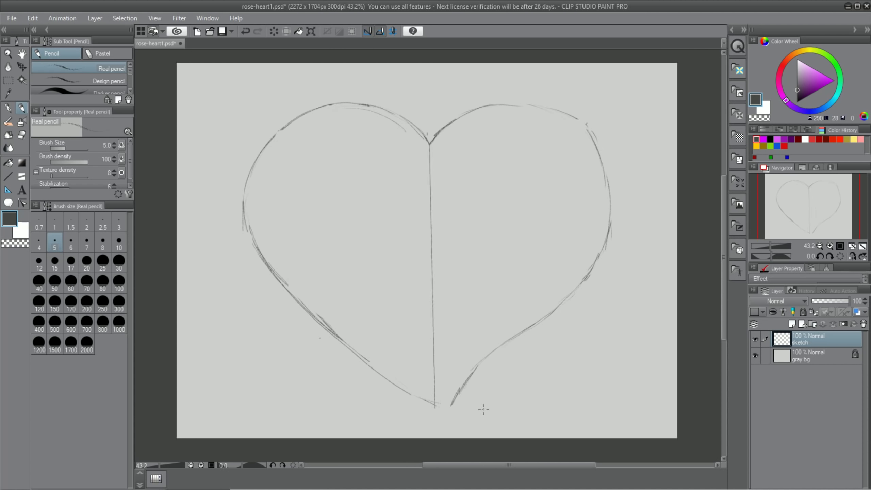
# - Reshape the heart's bottom tip so both sides meet in one point just beside the centre line
pyautogui.moveTo(415, 396)
pyautogui.mouseDown()
pyautogui.moveTo(444, 409)
pyautogui.moveTo(479, 367)
pyautogui.mouseUp()
pyautogui.moveTo(443, 414)
pyautogui.mouseDown()
pyautogui.moveTo(455, 392)
pyautogui.moveTo(429, 152)
pyautogui.mouseUp()
pyautogui.press('e')
pyautogui.hotkey('ctrl', 'z')
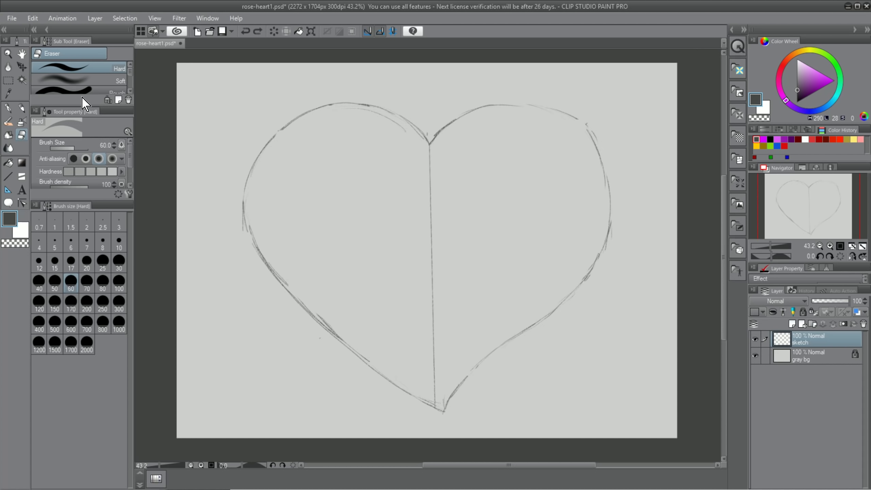
# - Mark a centre dot on the heart's vertical line and sketch several rounded rings of growing size around it with the pencil
pyautogui.click(21, 109)
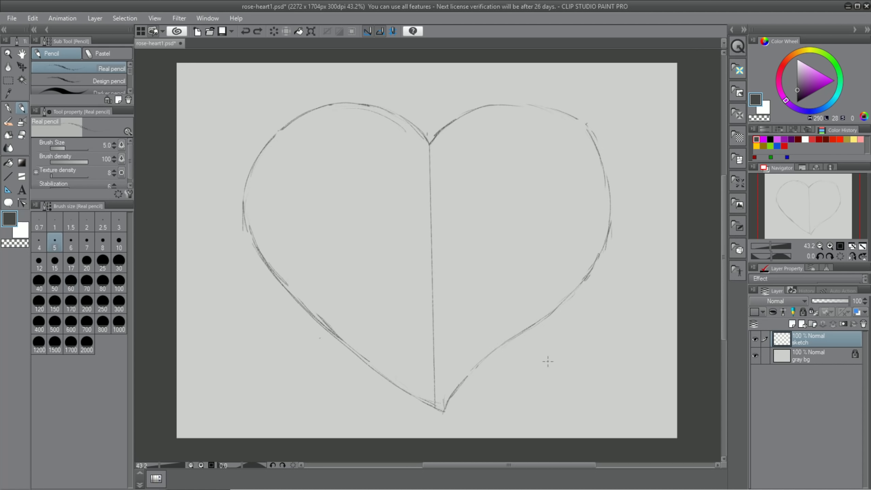
pyautogui.click(433, 238)
pyautogui.hotkey('ctrl', 'z')
pyautogui.moveTo(452, 265)
pyautogui.mouseDown()
pyautogui.moveTo(457, 230)
pyautogui.moveTo(440, 210)
pyautogui.moveTo(410, 222)
pyautogui.moveTo(400, 248)
pyautogui.mouseUp()
pyautogui.moveTo(449, 270)
pyautogui.mouseDown()
pyautogui.moveTo(462, 259)
pyautogui.moveTo(466, 231)
pyautogui.moveTo(436, 206)
pyautogui.mouseUp()
pyautogui.moveTo(424, 189)
pyautogui.mouseDown()
pyautogui.moveTo(414, 192)
pyautogui.moveTo(450, 290)
pyautogui.moveTo(397, 250)
pyautogui.mouseUp()
pyautogui.moveTo(365, 201)
pyautogui.mouseDown()
pyautogui.moveTo(470, 303)
pyautogui.moveTo(504, 203)
pyautogui.mouseUp()
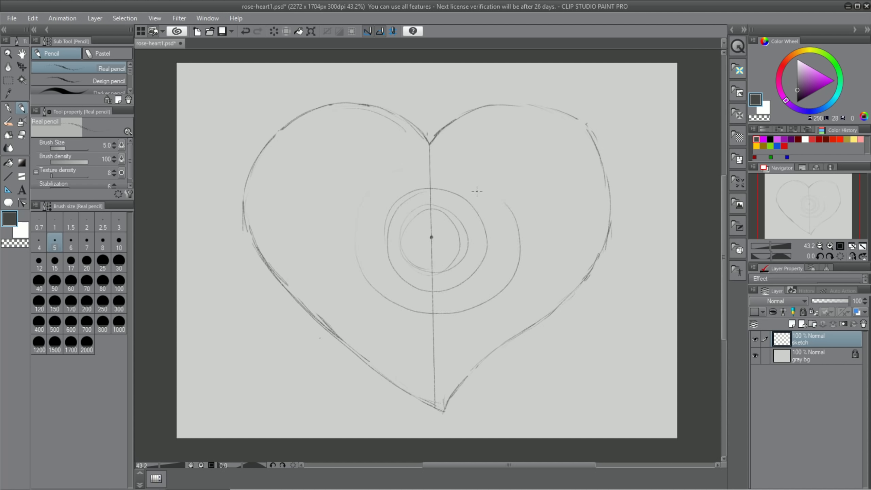
pyautogui.hotkey('ctrl', 'z')
pyautogui.moveTo(411, 169)
pyautogui.mouseDown()
pyautogui.moveTo(355, 223)
pyautogui.moveTo(515, 240)
pyautogui.moveTo(458, 170)
pyautogui.mouseUp()
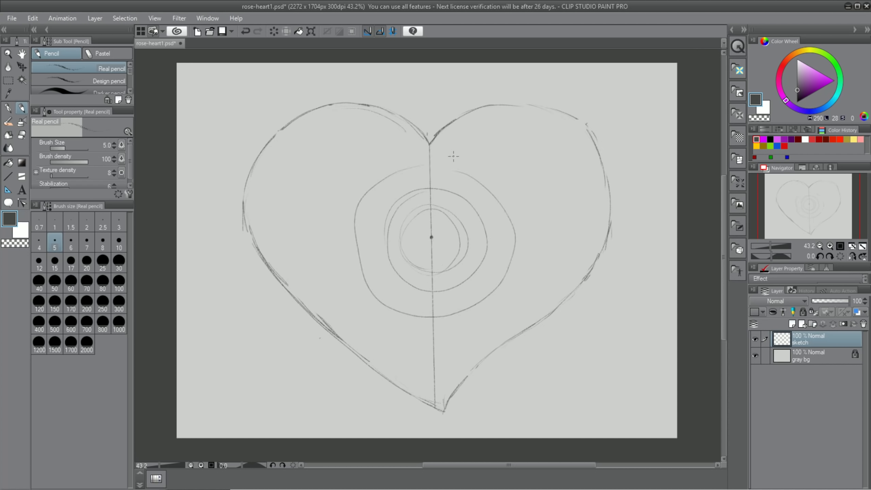
# - Sketch a large heart-shaped ring between the rounded rings and the outer heart outline
pyautogui.moveTo(400, 151)
pyautogui.mouseDown()
pyautogui.moveTo(331, 166)
pyautogui.moveTo(307, 203)
pyautogui.mouseUp()
pyautogui.hotkey('ctrl', 'z')
pyautogui.moveTo(346, 146)
pyautogui.mouseDown()
pyautogui.moveTo(296, 184)
pyautogui.moveTo(338, 293)
pyautogui.mouseUp()
pyautogui.moveTo(444, 147)
pyautogui.mouseDown()
pyautogui.moveTo(511, 149)
pyautogui.moveTo(561, 202)
pyautogui.moveTo(529, 298)
pyautogui.moveTo(426, 371)
pyautogui.mouseUp()
pyautogui.moveTo(338, 295); pyautogui.dragTo(436, 373)
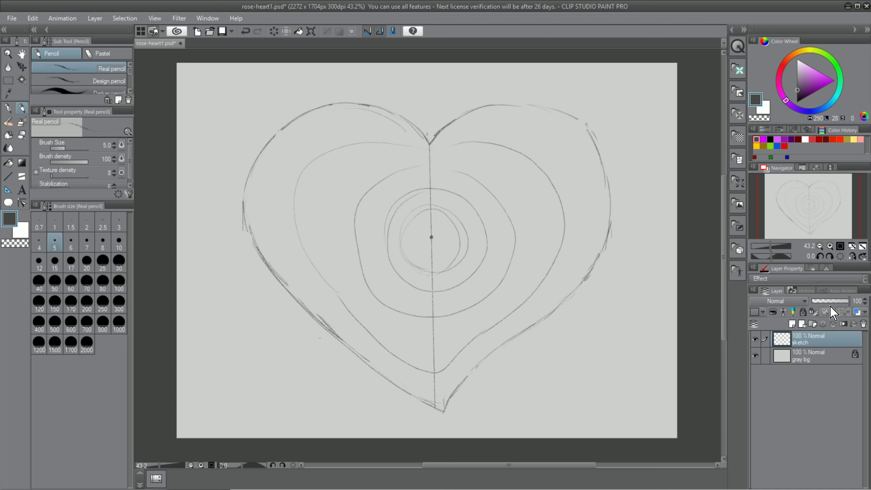
# - Lower the sketch layer's opacity to 46 and add a new layer above it
pyautogui.moveTo(848, 301); pyautogui.dragTo(827, 308)
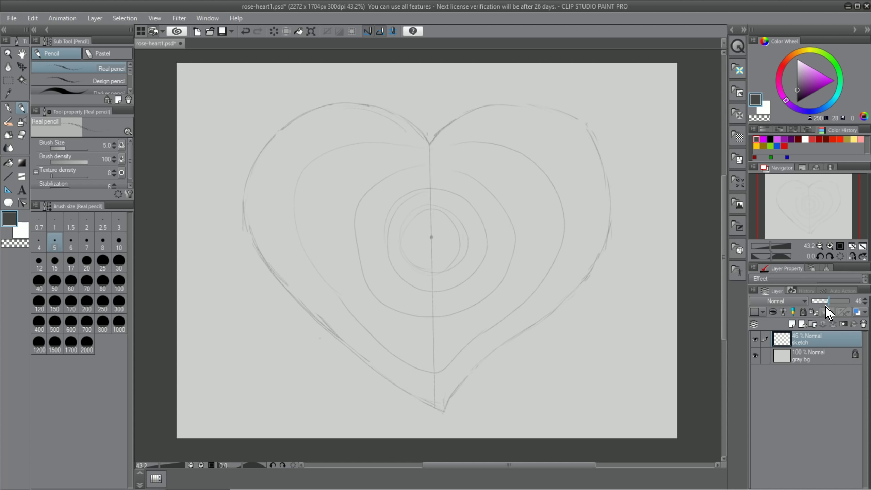
pyautogui.click(802, 325)
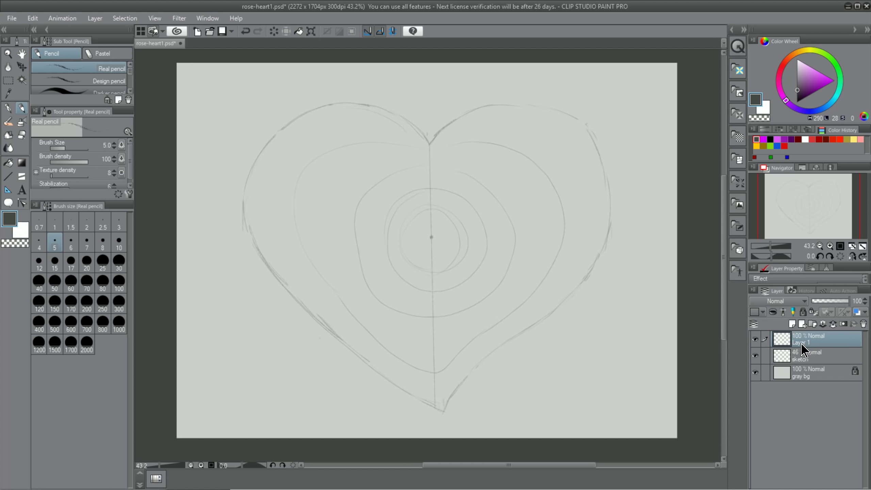
# - Try to rename the new layer as sketch2
pyautogui.doubleClick(806, 342)
pyautogui.write('sketch2')
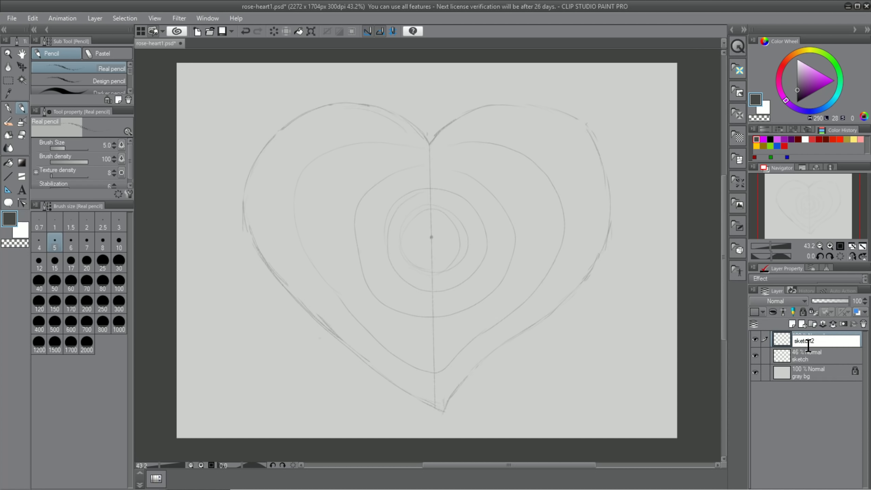
pyautogui.press('Return')
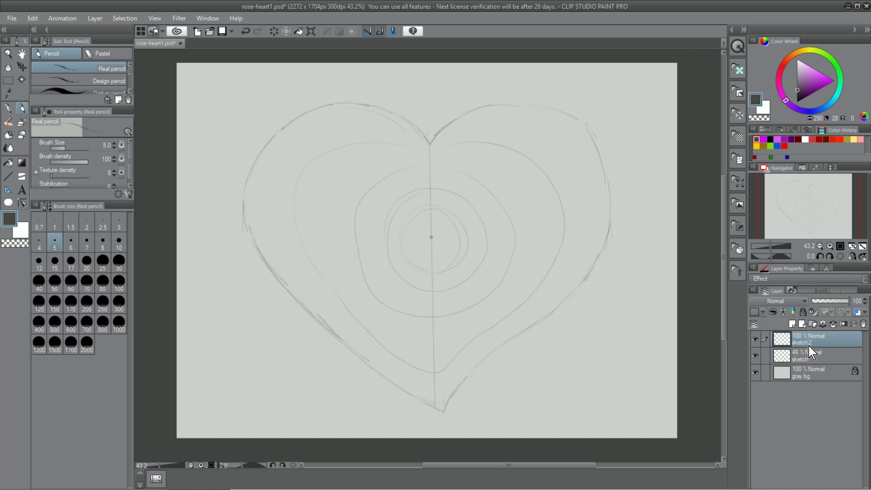
pyautogui.hotkey('ctrl', 'z')
pyautogui.hotkey('ctrl', 'z')
# - Outline the outer left petal along the heart's edge and a folded petal above the rings on the new layer
pyautogui.moveTo(431, 135)
pyautogui.mouseDown()
pyautogui.moveTo(441, 151)
pyautogui.moveTo(421, 125)
pyautogui.moveTo(352, 101)
pyautogui.moveTo(300, 113)
pyautogui.moveTo(252, 171)
pyautogui.moveTo(256, 237)
pyautogui.mouseUp()
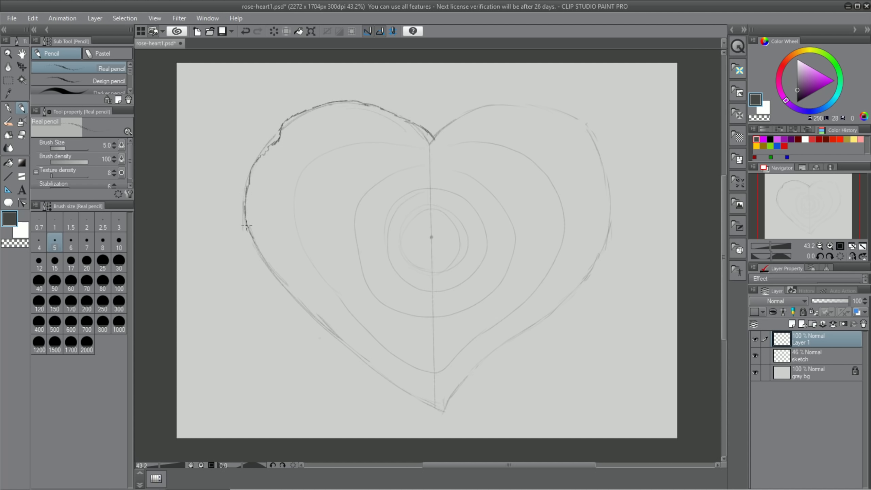
pyautogui.moveTo(247, 225)
pyautogui.mouseDown()
pyautogui.moveTo(277, 273)
pyautogui.moveTo(342, 300)
pyautogui.mouseUp()
pyautogui.moveTo(369, 173)
pyautogui.mouseDown()
pyautogui.moveTo(427, 148)
pyautogui.moveTo(526, 155)
pyautogui.moveTo(401, 155)
pyautogui.moveTo(377, 167)
pyautogui.moveTo(366, 188)
pyautogui.mouseUp()
pyautogui.moveTo(527, 163)
pyautogui.mouseDown()
pyautogui.moveTo(531, 228)
pyautogui.moveTo(523, 234)
pyautogui.moveTo(518, 188)
pyautogui.moveTo(514, 210)
pyautogui.moveTo(490, 182)
pyautogui.moveTo(435, 164)
pyautogui.moveTo(365, 195)
pyautogui.mouseUp()
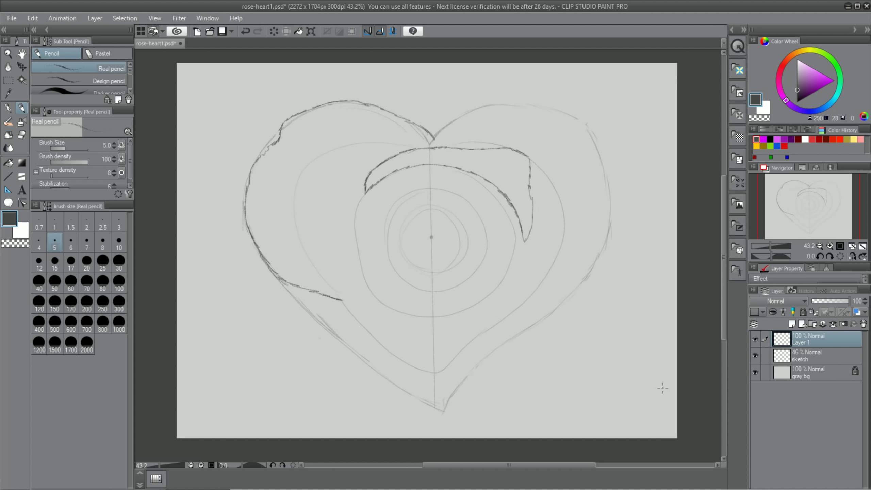
# - Draw an inner petal edge right of the rings and a left inner petal running down into a V near the tip
pyautogui.moveTo(450, 170)
pyautogui.mouseDown()
pyautogui.moveTo(496, 181)
pyautogui.moveTo(515, 225)
pyautogui.moveTo(499, 285)
pyautogui.moveTo(507, 226)
pyautogui.moveTo(470, 184)
pyautogui.moveTo(487, 187)
pyautogui.moveTo(446, 178)
pyautogui.mouseUp()
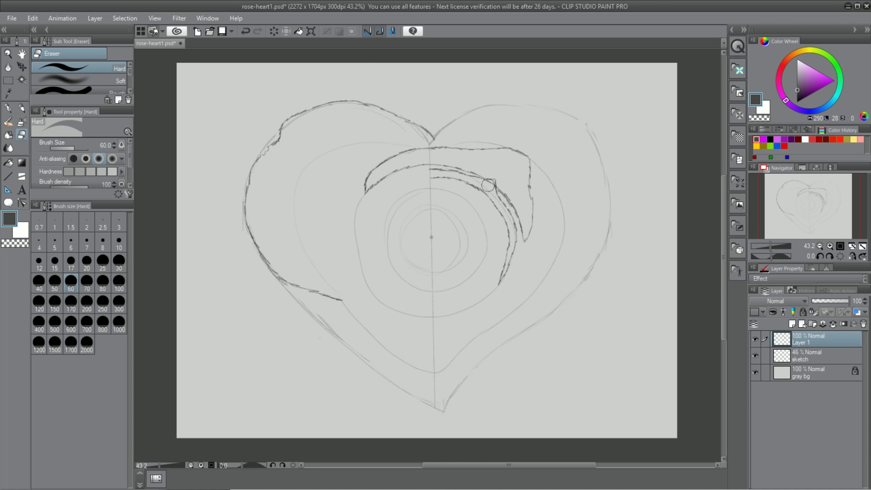
pyautogui.moveTo(381, 156)
pyautogui.mouseDown()
pyautogui.moveTo(313, 180)
pyautogui.moveTo(298, 194)
pyautogui.moveTo(300, 229)
pyautogui.moveTo(316, 268)
pyautogui.moveTo(380, 342)
pyautogui.mouseUp()
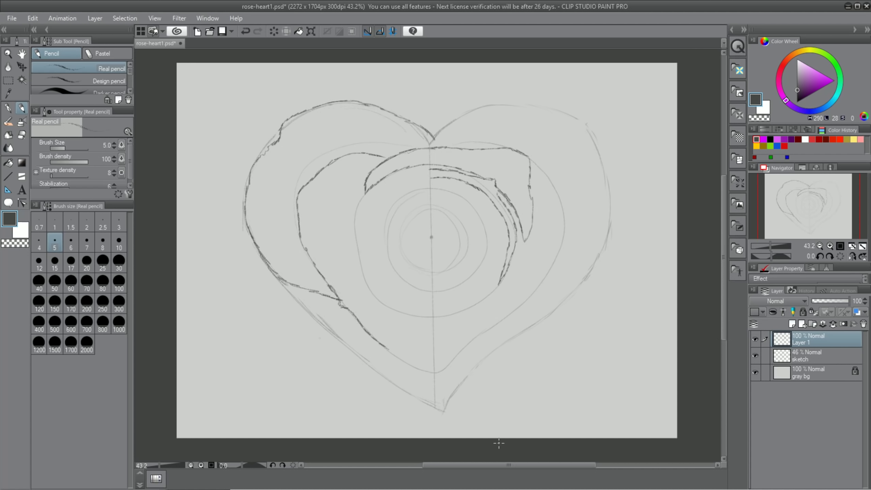
pyautogui.moveTo(388, 348)
pyautogui.mouseDown()
pyautogui.moveTo(439, 386)
pyautogui.moveTo(514, 311)
pyautogui.mouseUp()
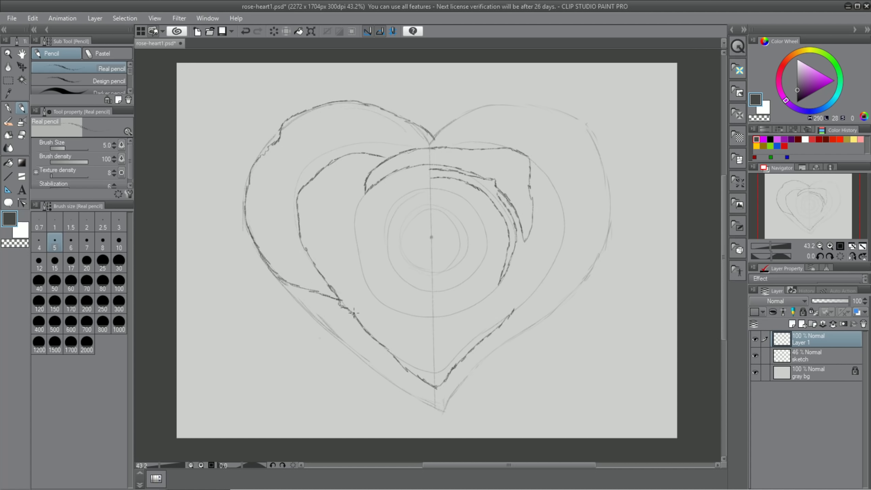
# - Outline the large right petal and the lower petals that follow both sides of the heart down to its tip
pyautogui.moveTo(344, 247); pyautogui.dragTo(352, 307)
pyautogui.moveTo(445, 320)
pyautogui.mouseDown()
pyautogui.moveTo(487, 322)
pyautogui.moveTo(570, 295)
pyautogui.moveTo(612, 244)
pyautogui.moveTo(605, 212)
pyautogui.moveTo(557, 162)
pyautogui.moveTo(538, 165)
pyautogui.mouseUp()
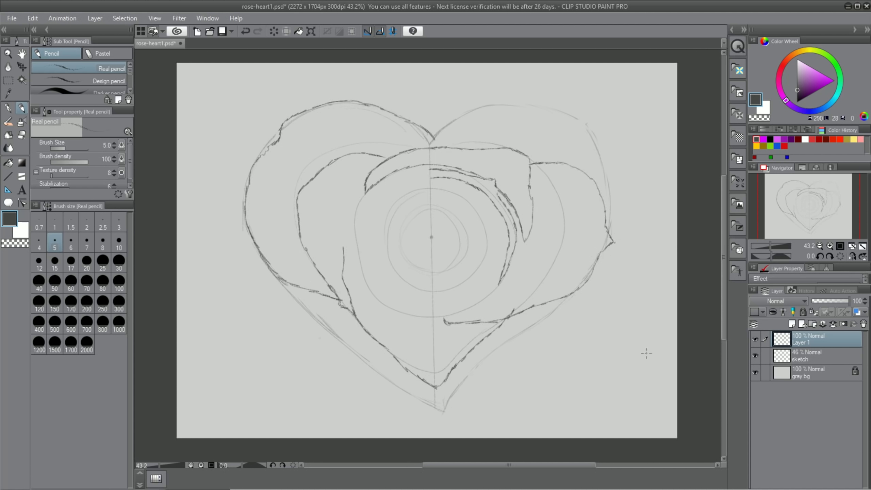
pyautogui.moveTo(558, 308)
pyautogui.mouseDown()
pyautogui.moveTo(475, 366)
pyautogui.moveTo(444, 410)
pyautogui.mouseUp()
pyautogui.moveTo(395, 358)
pyautogui.mouseDown()
pyautogui.moveTo(443, 411)
pyautogui.moveTo(377, 348)
pyautogui.moveTo(385, 378)
pyautogui.mouseUp()
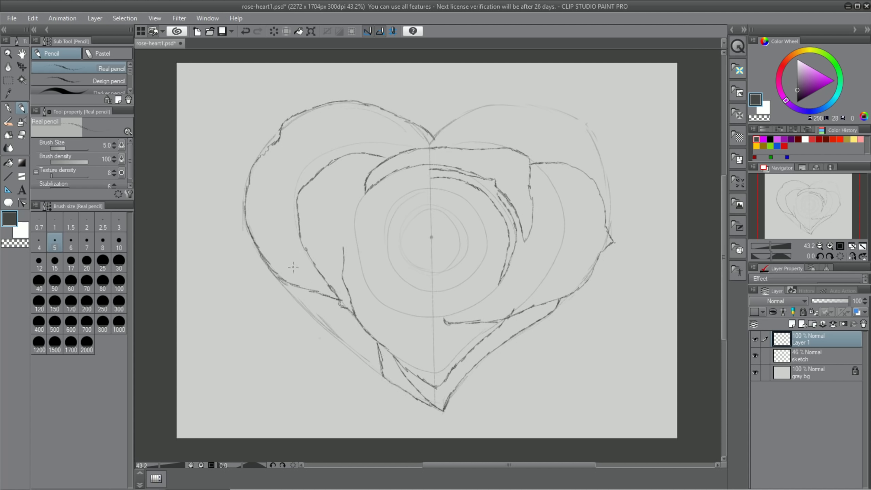
pyautogui.moveTo(287, 293)
pyautogui.mouseDown()
pyautogui.moveTo(355, 360)
pyautogui.moveTo(383, 372)
pyautogui.mouseUp()
# - Lower the opacity of the sketch guide layer to 22%
pyautogui.press('e')
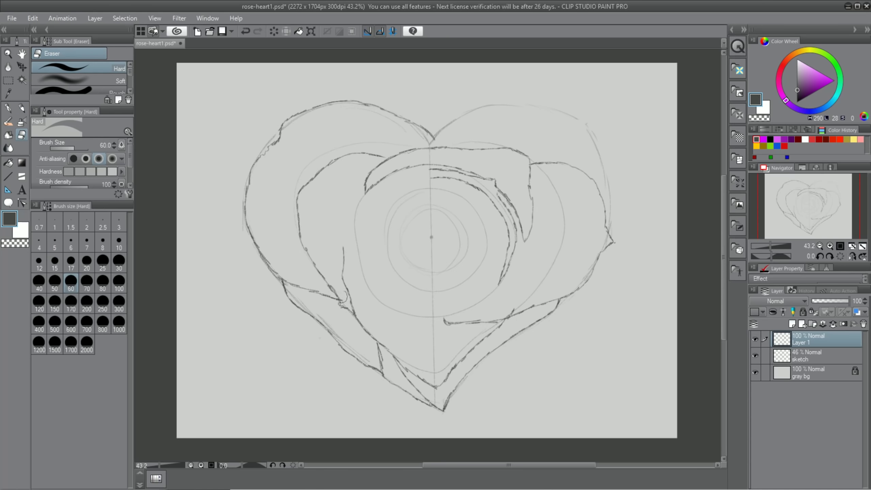
pyautogui.hotkey('ctrl', 'z')
pyautogui.click(816, 354)
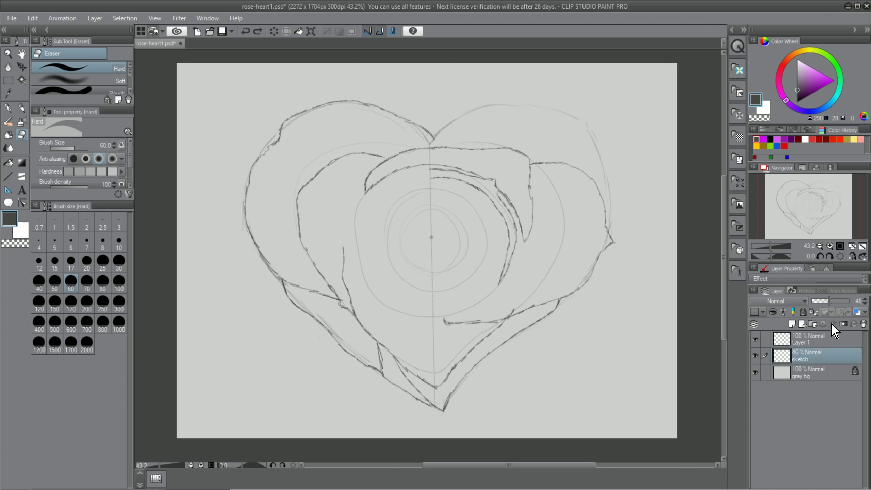
pyautogui.moveTo(834, 301); pyautogui.dragTo(819, 302)
# - Rename the petal drawing layer as sketch2
pyautogui.click(819, 343)
pyautogui.doubleClick(820, 342)
pyautogui.write('sketch2')
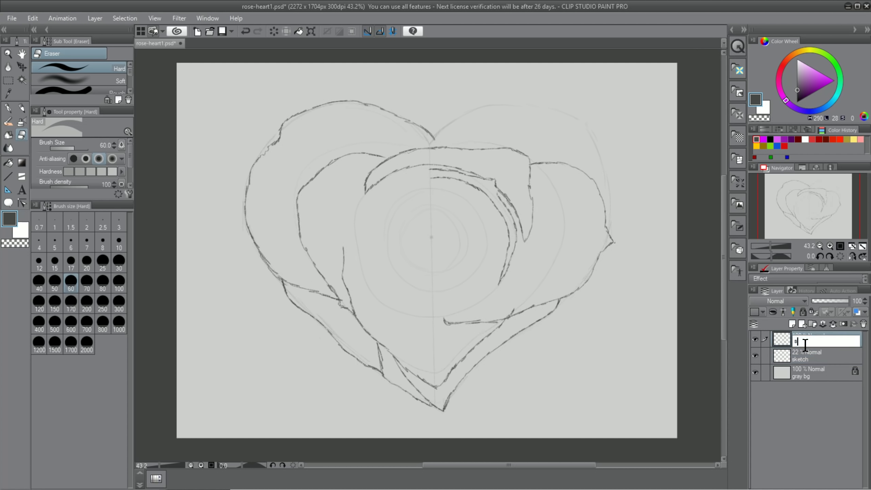
pyautogui.press('Return')
# - Outline the upper right outer petal along the heart's edge and the inner petal rim arching over the rings with the Real pencil
pyautogui.press('p')
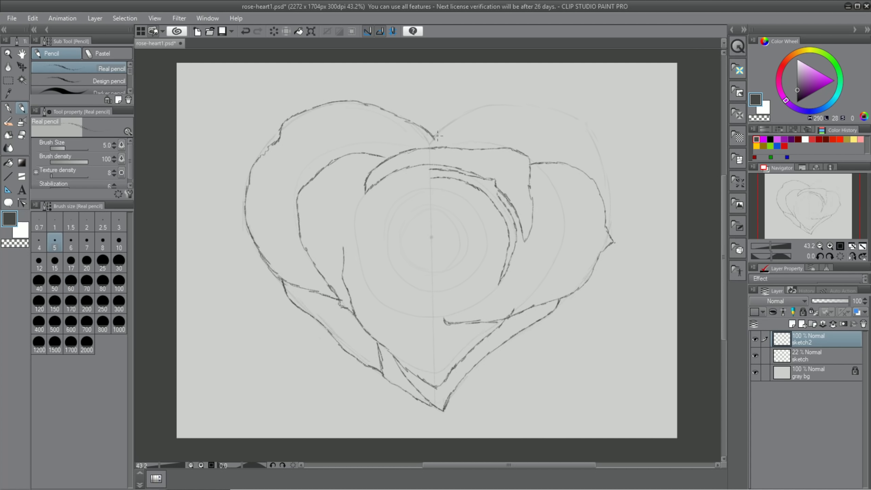
pyautogui.moveTo(438, 136)
pyautogui.mouseDown()
pyautogui.moveTo(436, 146)
pyautogui.moveTo(494, 100)
pyautogui.moveTo(557, 109)
pyautogui.moveTo(595, 153)
pyautogui.moveTo(614, 212)
pyautogui.moveTo(607, 227)
pyautogui.mouseUp()
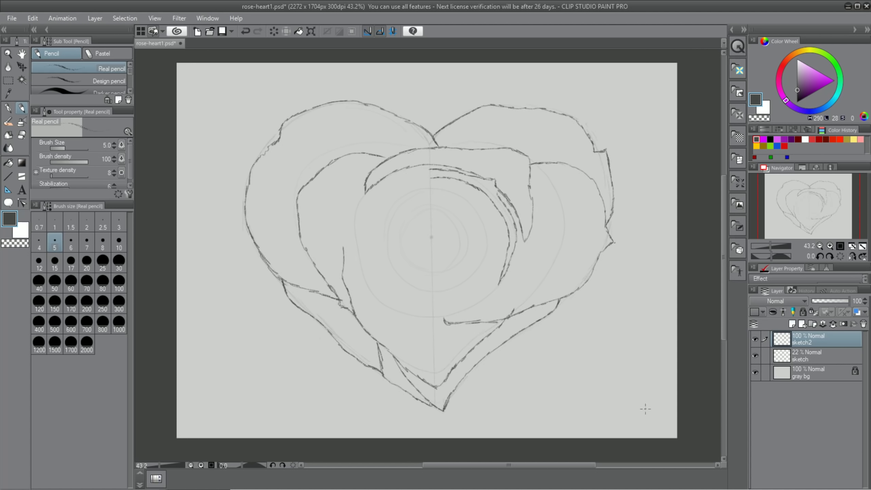
pyautogui.moveTo(438, 181)
pyautogui.mouseDown()
pyautogui.moveTo(421, 163)
pyautogui.moveTo(364, 194)
pyautogui.moveTo(347, 252)
pyautogui.moveTo(367, 212)
pyautogui.moveTo(421, 181)
pyautogui.moveTo(446, 181)
pyautogui.moveTo(493, 211)
pyautogui.mouseUp()
pyautogui.moveTo(422, 183); pyautogui.dragTo(401, 189)
pyautogui.moveTo(349, 239)
pyautogui.mouseDown()
pyautogui.moveTo(339, 256)
pyautogui.moveTo(345, 247)
pyautogui.mouseUp()
pyautogui.moveTo(351, 246); pyautogui.dragTo(345, 257)
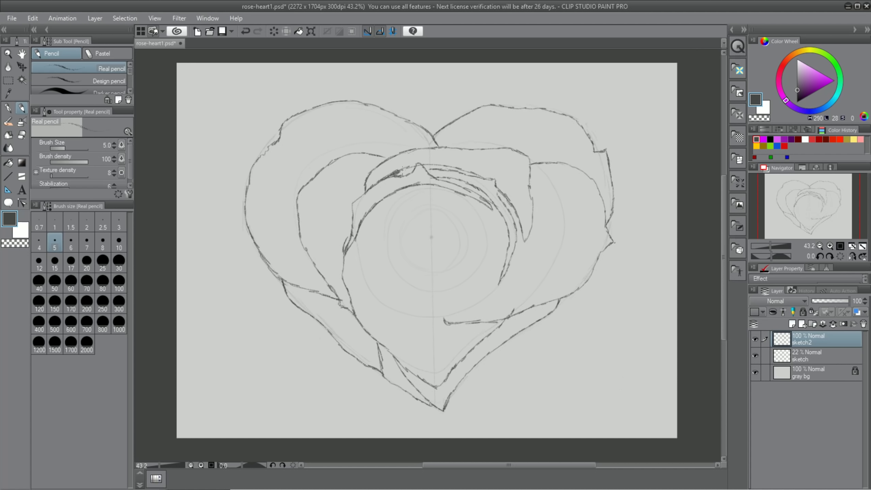
# - Shade the narrow gaps between the petal edges above the inner rim
pyautogui.moveTo(403, 170); pyautogui.dragTo(407, 166)
pyautogui.moveTo(431, 164)
pyautogui.mouseDown()
pyautogui.moveTo(478, 175)
pyautogui.moveTo(443, 178)
pyautogui.moveTo(464, 186)
pyautogui.moveTo(461, 177)
pyautogui.moveTo(494, 206)
pyautogui.mouseUp()
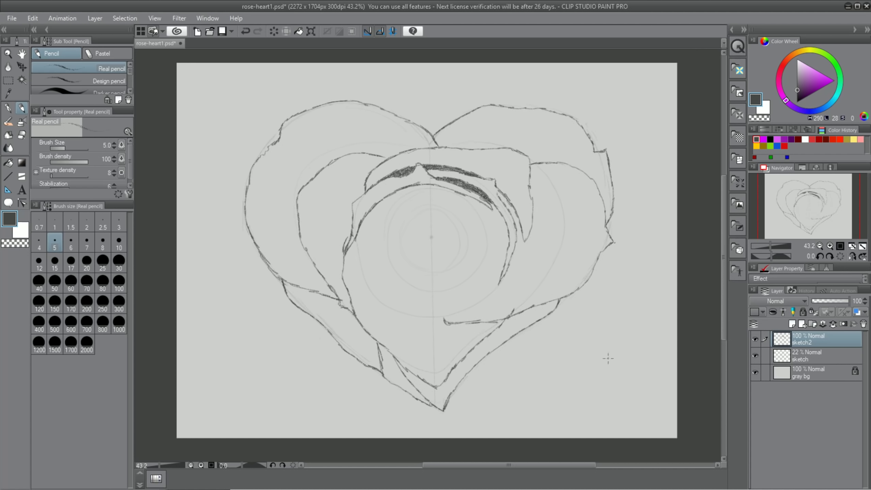
pyautogui.moveTo(369, 187); pyautogui.dragTo(362, 192)
# - Draw a petal edge down the left side of the centre and close the inner rim along its bottom
pyautogui.moveTo(392, 195)
pyautogui.mouseDown()
pyautogui.moveTo(394, 274)
pyautogui.moveTo(453, 298)
pyautogui.moveTo(463, 312)
pyautogui.moveTo(439, 315)
pyautogui.mouseUp()
pyautogui.moveTo(359, 225); pyautogui.dragTo(369, 288)
pyautogui.hotkey('ctrl', 'z')
pyautogui.moveTo(444, 317)
pyautogui.mouseDown()
pyautogui.moveTo(370, 289)
pyautogui.moveTo(394, 310)
pyautogui.mouseUp()
# - Shade the crescent left of and below the inner rim, and the shadow under the lower right petal's edge
pyautogui.moveTo(357, 236)
pyautogui.mouseDown()
pyautogui.moveTo(347, 269)
pyautogui.moveTo(369, 212)
pyautogui.moveTo(357, 254)
pyautogui.mouseUp()
pyautogui.moveTo(372, 207)
pyautogui.mouseDown()
pyautogui.moveTo(365, 219)
pyautogui.moveTo(382, 201)
pyautogui.mouseUp()
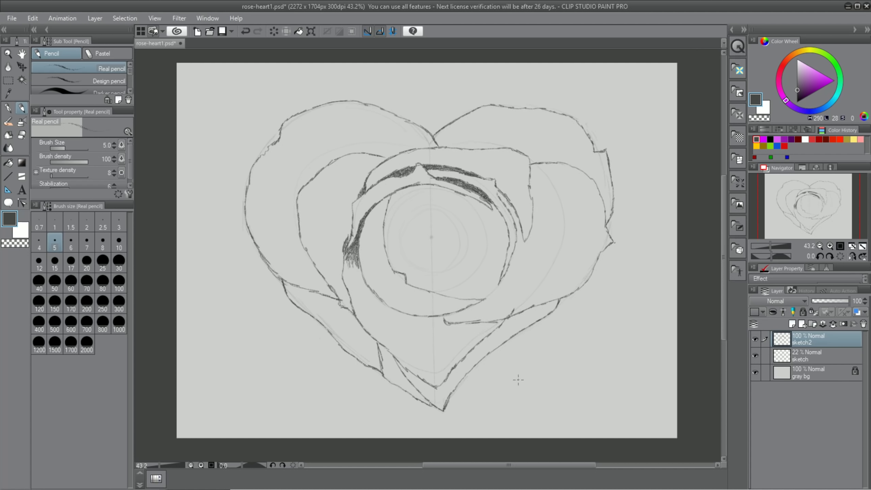
pyautogui.moveTo(355, 257); pyautogui.dragTo(355, 280)
pyautogui.moveTo(375, 308)
pyautogui.mouseDown()
pyautogui.moveTo(412, 337)
pyautogui.moveTo(414, 343)
pyautogui.mouseUp()
pyautogui.moveTo(349, 258)
pyautogui.mouseDown()
pyautogui.moveTo(395, 323)
pyautogui.moveTo(443, 319)
pyautogui.moveTo(402, 324)
pyautogui.mouseUp()
pyautogui.moveTo(458, 321); pyautogui.dragTo(504, 326)
pyautogui.moveTo(389, 315)
pyautogui.mouseDown()
pyautogui.moveTo(420, 323)
pyautogui.moveTo(424, 346)
pyautogui.mouseUp()
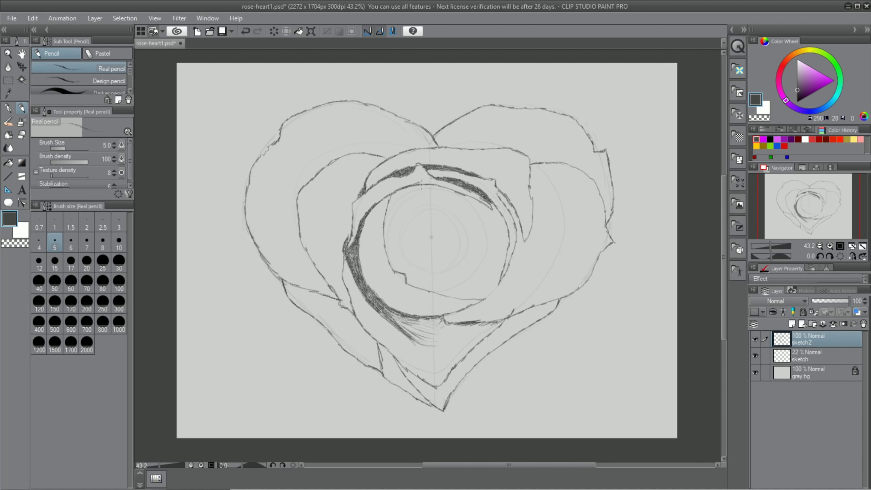
# - Draw a folded petal right of the centre and darken the gaps around it
pyautogui.moveTo(426, 187)
pyautogui.mouseDown()
pyautogui.moveTo(522, 226)
pyautogui.moveTo(521, 201)
pyautogui.moveTo(490, 210)
pyautogui.moveTo(509, 218)
pyautogui.moveTo(484, 295)
pyautogui.mouseUp()
pyautogui.moveTo(500, 213); pyautogui.dragTo(483, 296)
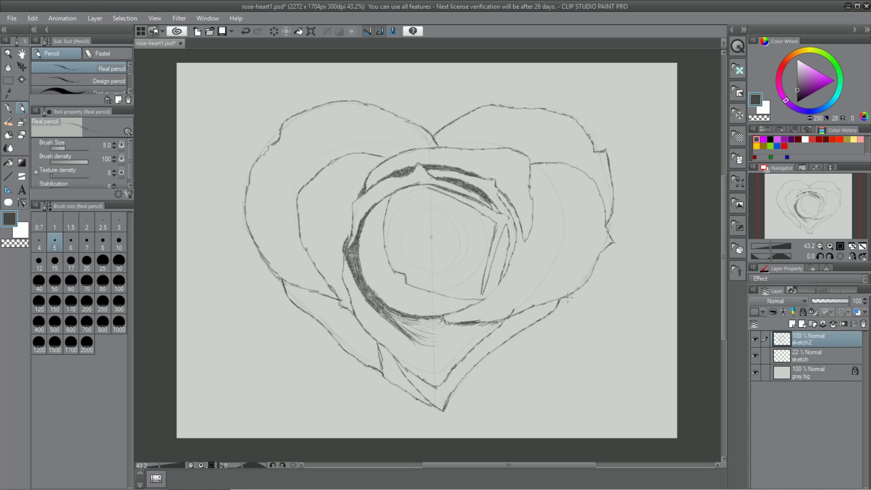
pyautogui.moveTo(487, 214)
pyautogui.mouseDown()
pyautogui.moveTo(469, 206)
pyautogui.moveTo(504, 230)
pyautogui.moveTo(511, 273)
pyautogui.moveTo(498, 189)
pyautogui.moveTo(516, 231)
pyautogui.moveTo(519, 206)
pyautogui.mouseUp()
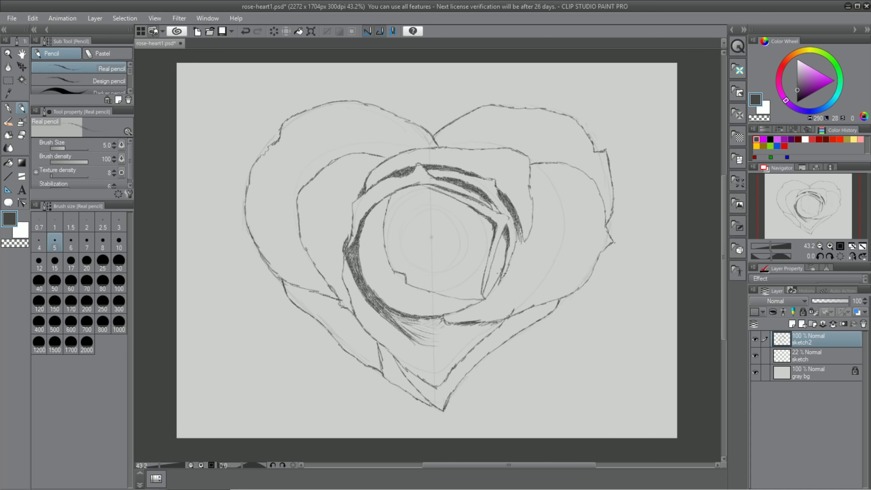
pyautogui.moveTo(509, 253); pyautogui.dragTo(478, 307)
# - Hatch the shadow across the large right petal beside the inner petals
pyautogui.moveTo(530, 286); pyautogui.dragTo(561, 207)
pyautogui.moveTo(548, 178); pyautogui.dragTo(561, 204)
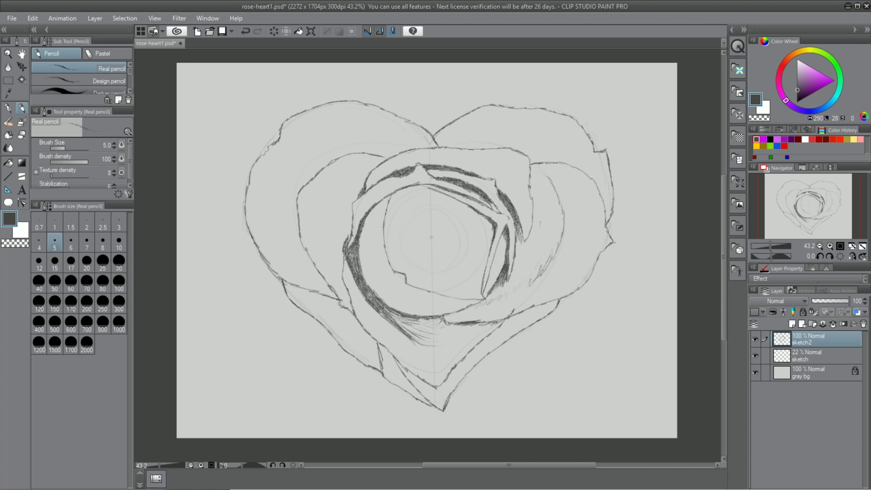
pyautogui.moveTo(492, 293)
pyautogui.mouseDown()
pyautogui.moveTo(484, 303)
pyautogui.moveTo(498, 285)
pyautogui.moveTo(503, 297)
pyautogui.moveTo(507, 290)
pyautogui.moveTo(517, 244)
pyautogui.mouseUp()
pyautogui.moveTo(515, 279)
pyautogui.mouseDown()
pyautogui.moveTo(521, 246)
pyautogui.moveTo(528, 280)
pyautogui.moveTo(538, 247)
pyautogui.moveTo(532, 240)
pyautogui.moveTo(546, 252)
pyautogui.moveTo(540, 235)
pyautogui.moveTo(554, 252)
pyautogui.mouseUp()
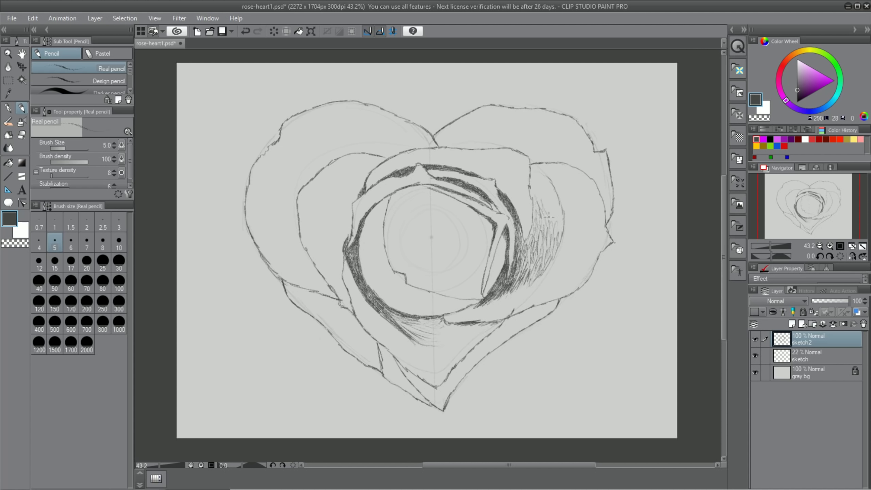
pyautogui.moveTo(542, 191)
pyautogui.mouseDown()
pyautogui.moveTo(535, 172)
pyautogui.moveTo(552, 187)
pyautogui.mouseUp()
# - Draw the nested petal edges curling around the rose's centre inside the inner rim
pyautogui.moveTo(429, 182)
pyautogui.mouseDown()
pyautogui.moveTo(385, 243)
pyautogui.moveTo(391, 197)
pyautogui.moveTo(384, 232)
pyautogui.mouseUp()
pyautogui.moveTo(401, 195)
pyautogui.mouseDown()
pyautogui.moveTo(386, 218)
pyautogui.moveTo(465, 230)
pyautogui.mouseUp()
pyautogui.moveTo(408, 223)
pyautogui.mouseDown()
pyautogui.moveTo(434, 273)
pyautogui.moveTo(466, 232)
pyautogui.mouseUp()
pyautogui.hotkey('ctrl', 'z')
pyautogui.hotkey('ctrl', 'y')
pyautogui.moveTo(403, 230)
pyautogui.mouseDown()
pyautogui.moveTo(465, 229)
pyautogui.moveTo(393, 246)
pyautogui.mouseUp()
pyautogui.moveTo(442, 272); pyautogui.dragTo(475, 252)
pyautogui.moveTo(392, 236)
pyautogui.mouseDown()
pyautogui.moveTo(425, 281)
pyautogui.moveTo(462, 286)
pyautogui.mouseUp()
pyautogui.moveTo(463, 285)
pyautogui.mouseDown()
pyautogui.moveTo(422, 278)
pyautogui.moveTo(473, 290)
pyautogui.mouseUp()
pyautogui.moveTo(494, 213)
pyautogui.mouseDown()
pyautogui.moveTo(471, 299)
pyautogui.moveTo(468, 290)
pyautogui.mouseUp()
pyautogui.hotkey('ctrl', 'z')
pyautogui.hotkey('ctrl', 'z')
# - Hatch shading inside the left, upper and lower parts of the inner petals around the centre
pyautogui.moveTo(400, 223); pyautogui.dragTo(446, 191)
pyautogui.moveTo(402, 206); pyautogui.dragTo(419, 191)
pyautogui.moveTo(386, 199); pyautogui.dragTo(360, 278)
pyautogui.moveTo(388, 302); pyautogui.dragTo(432, 312)
pyautogui.moveTo(385, 205); pyautogui.dragTo(367, 231)
# - Outline the small overlapping petals of the bud at the rose's centre
pyautogui.moveTo(422, 217)
pyautogui.mouseDown()
pyautogui.moveTo(442, 216)
pyautogui.moveTo(416, 247)
pyautogui.mouseUp()
pyautogui.moveTo(439, 217); pyautogui.dragTo(463, 229)
pyautogui.moveTo(400, 244); pyautogui.dragTo(442, 263)
pyautogui.moveTo(443, 263); pyautogui.dragTo(456, 233)
pyautogui.moveTo(401, 244); pyautogui.dragTo(436, 271)
pyautogui.moveTo(411, 227); pyautogui.dragTo(401, 243)
# - Darken the opening at the top of the centre bud and hatch its small petals
pyautogui.moveTo(416, 213)
pyautogui.mouseDown()
pyautogui.moveTo(442, 204)
pyautogui.moveTo(425, 227)
pyautogui.moveTo(428, 244)
pyautogui.moveTo(447, 230)
pyautogui.mouseUp()
pyautogui.moveTo(425, 225); pyautogui.dragTo(443, 232)
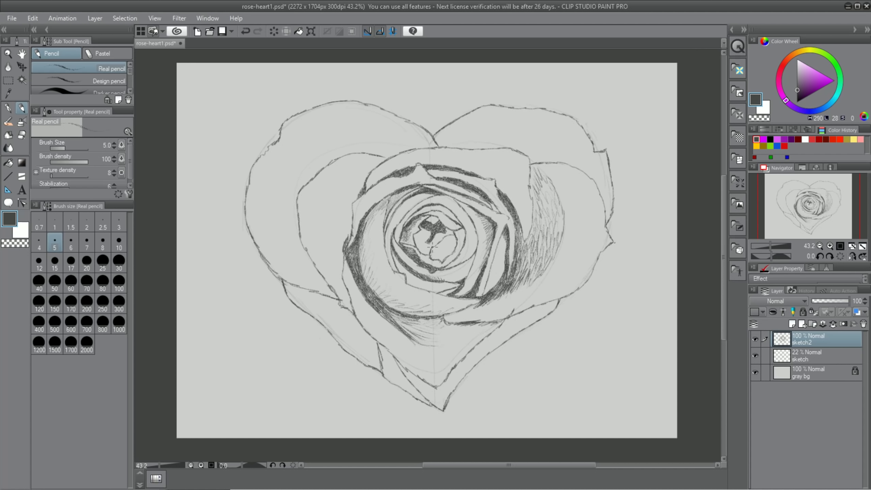
pyautogui.hotkey('ctrl', 'z')
pyautogui.moveTo(441, 241); pyautogui.dragTo(428, 252)
pyautogui.moveTo(441, 256); pyautogui.dragTo(454, 244)
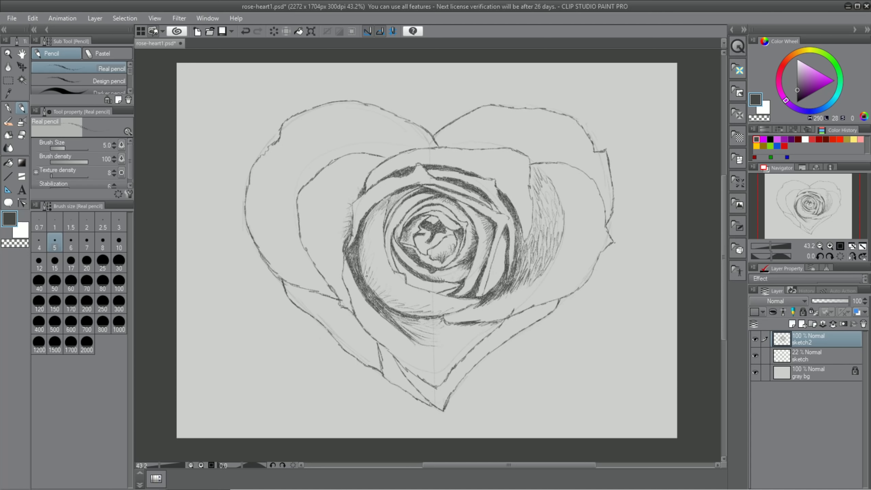
# - Hide and delete the sketch layer that holds the guide lines
pyautogui.press('e')
pyautogui.click(756, 357)
pyautogui.scroll(1, 357, 244)
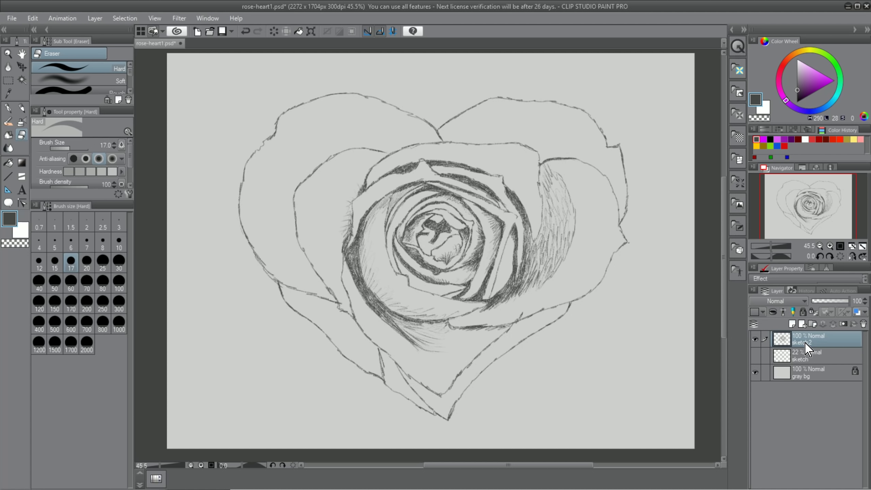
pyautogui.click(813, 360)
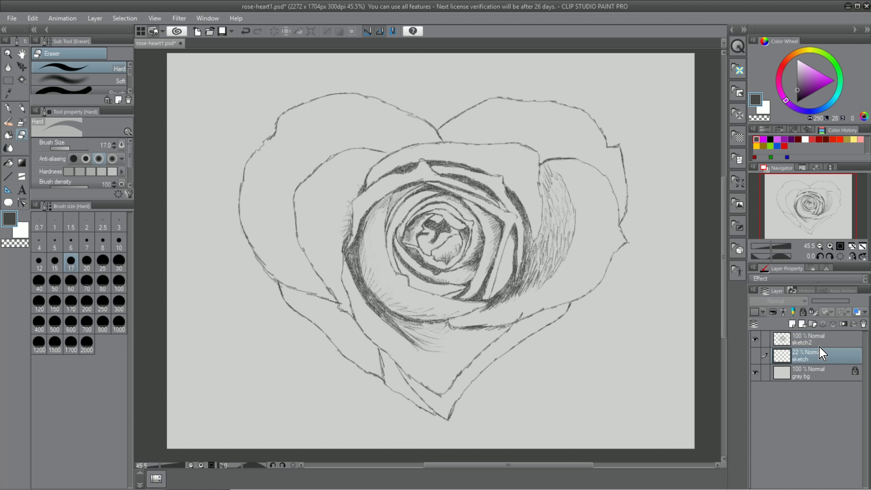
pyautogui.click(864, 325)
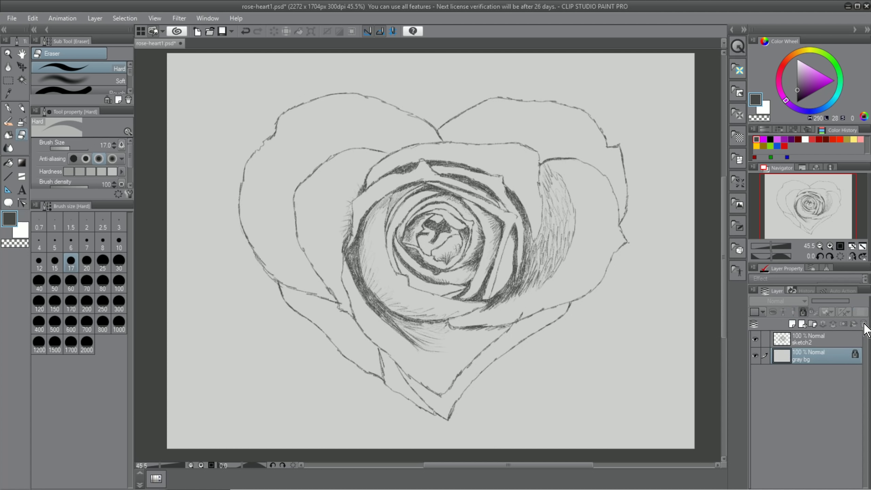
# - Add a new layer above gray bg and name it mid fill
pyautogui.click(792, 324)
pyautogui.doubleClick(809, 358)
pyautogui.write('m')
pyautogui.press('Escape')
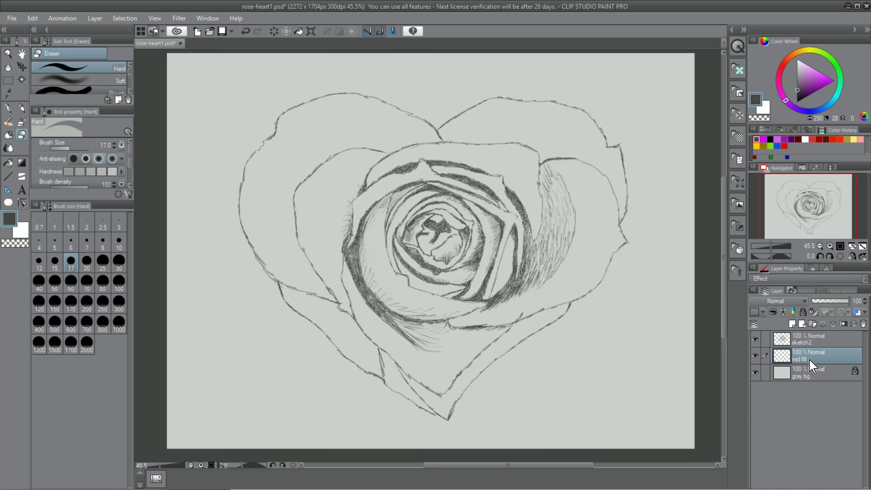
# - Auto-select the empty area around the heart on the sketch2 layer and invert the selection to cover the rose
pyautogui.press('w')
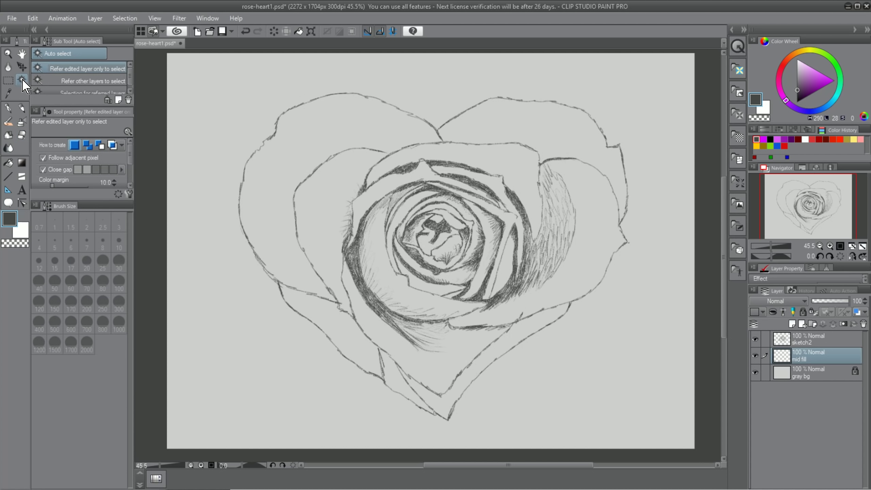
pyautogui.click(805, 340)
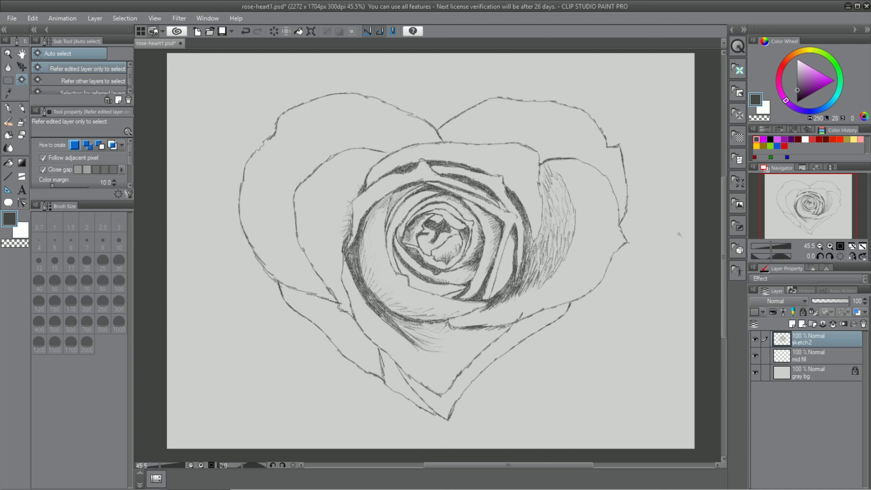
pyautogui.click(630, 121)
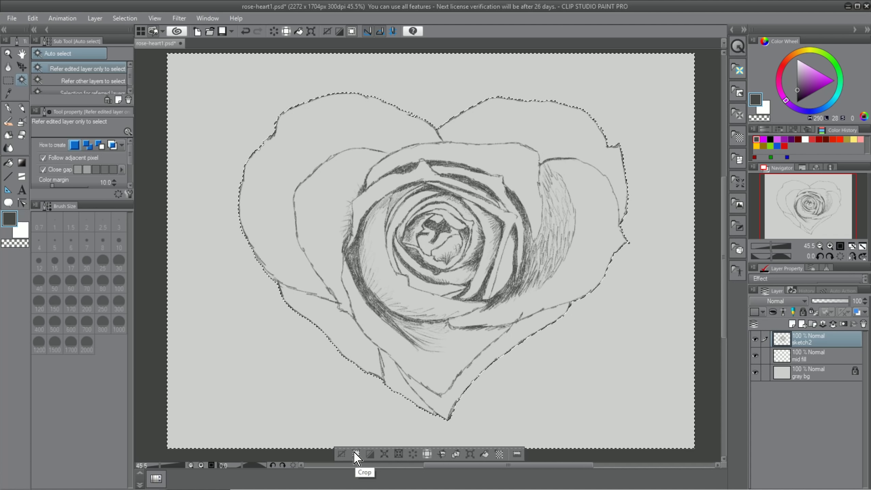
pyautogui.click(372, 454)
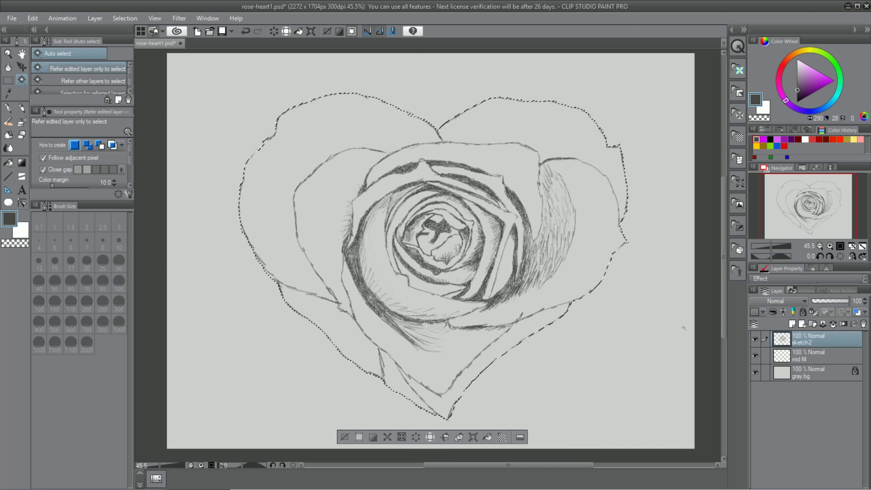
# - Fill the selected heart shape on the mid fill layer with a light neutral gray and deselect
pyautogui.click(813, 359)
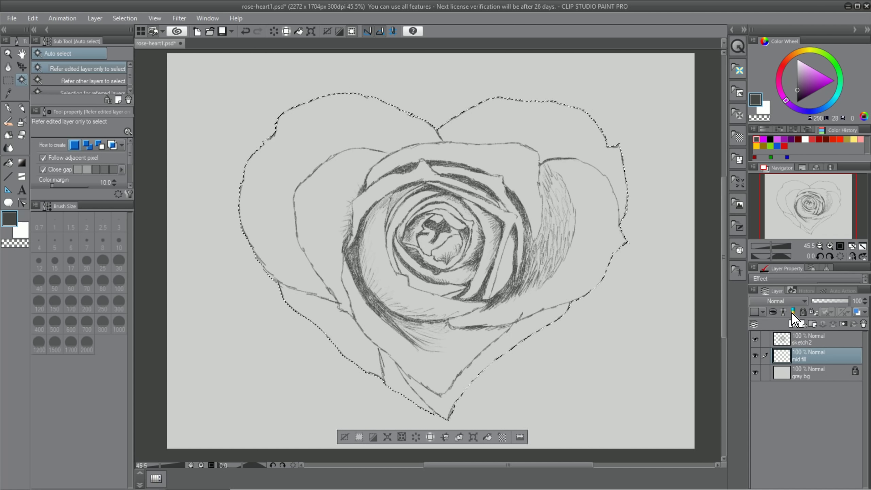
pyautogui.moveTo(798, 89); pyautogui.dragTo(798, 76)
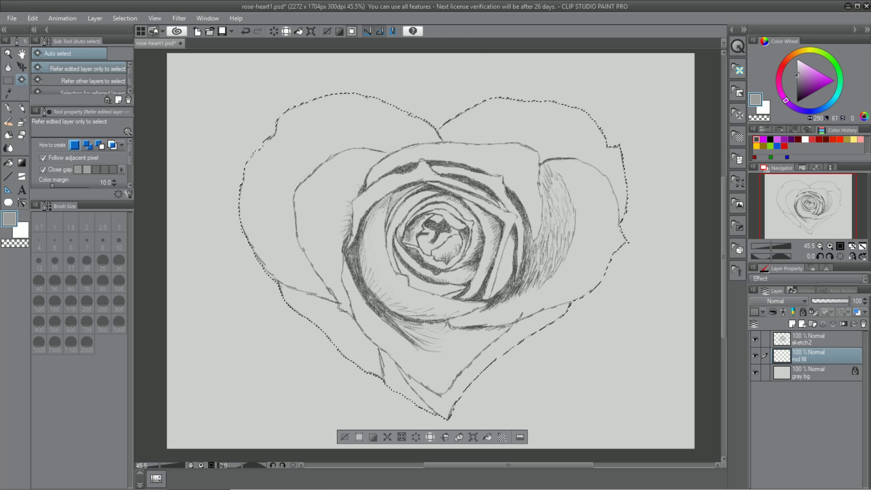
pyautogui.click(33, 17)
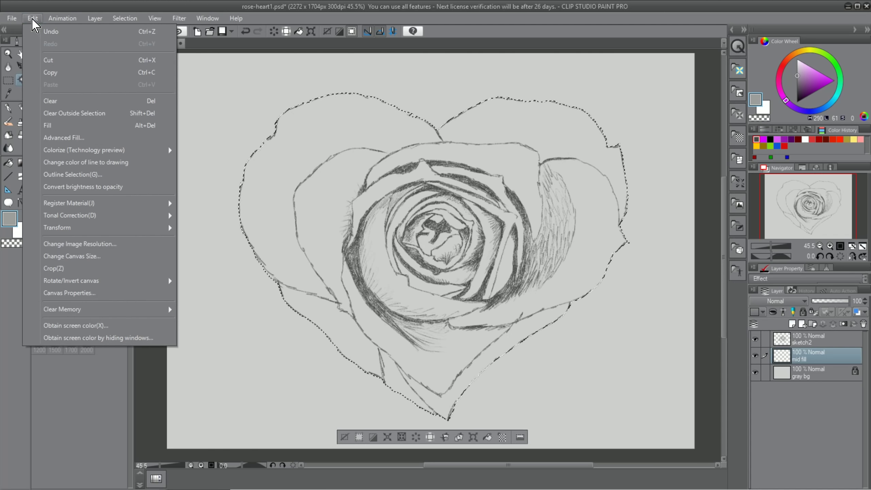
pyautogui.click(39, 127)
pyautogui.moveTo(798, 76); pyautogui.dragTo(798, 71)
pyautogui.click(33, 18)
pyautogui.click(38, 127)
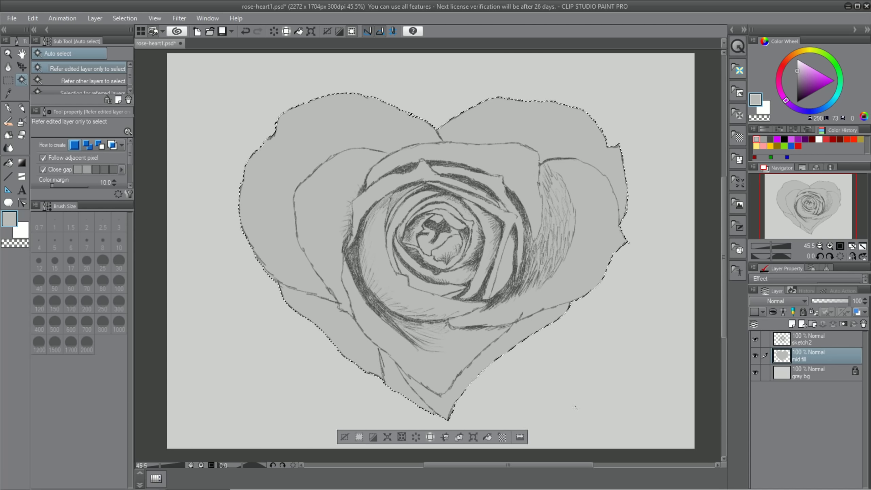
pyautogui.click(344, 437)
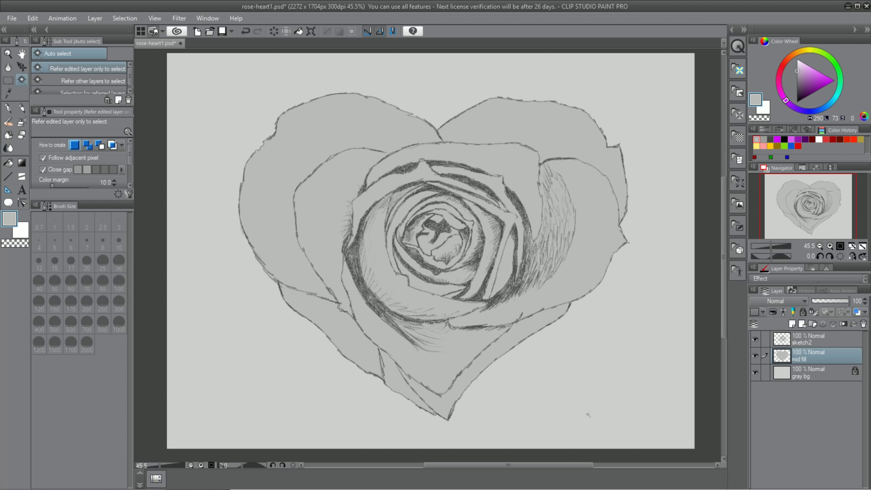
# - Add a new layer above sketch2 and name it black
pyautogui.click(807, 341)
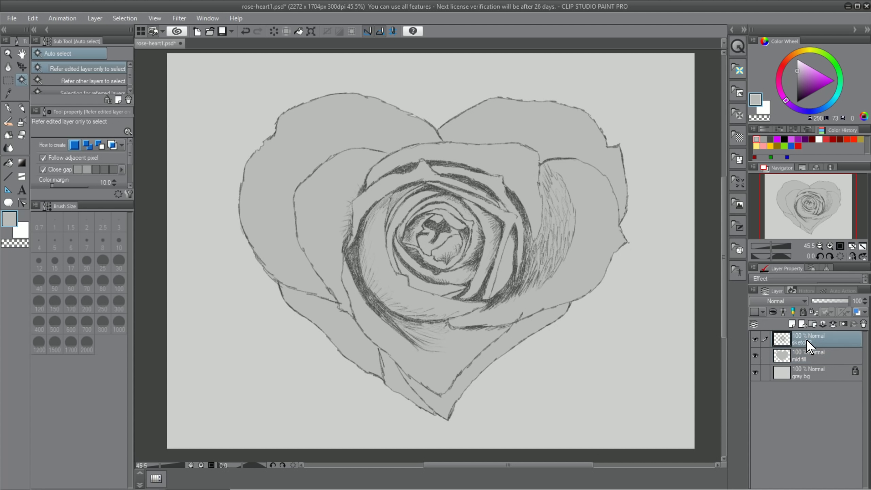
pyautogui.click(792, 324)
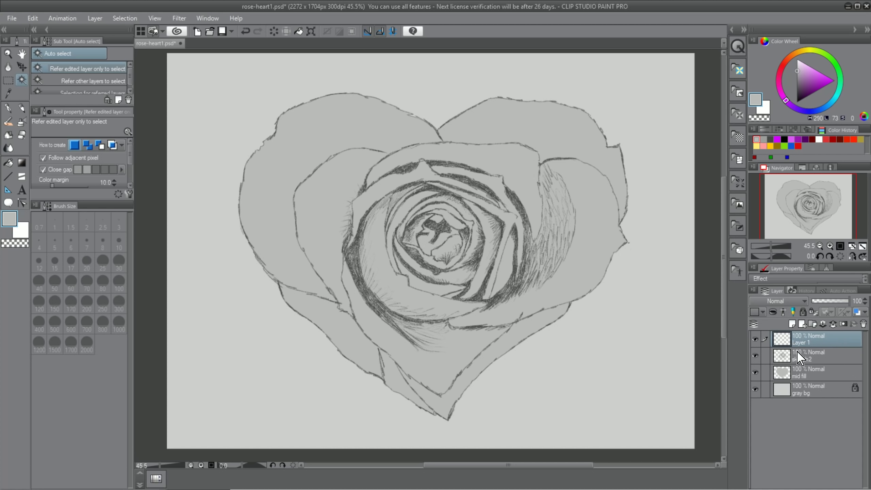
pyautogui.doubleClick(801, 341)
pyautogui.write('bl')
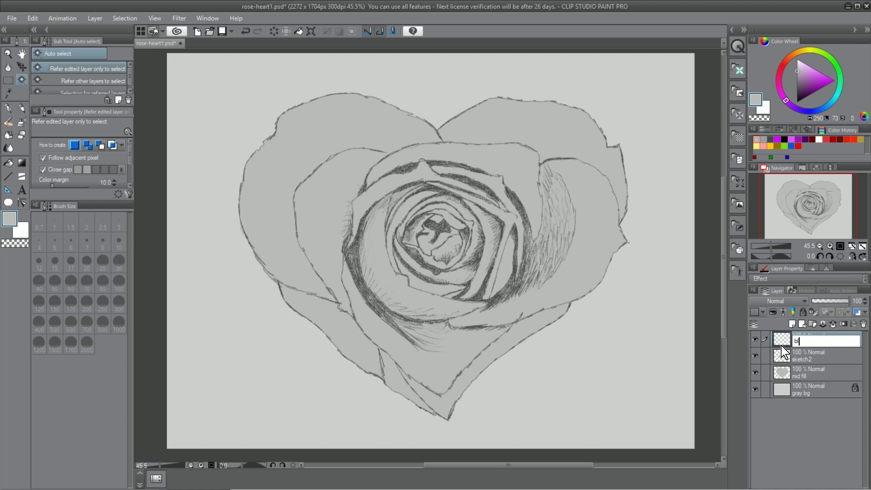
pyautogui.write('ack')
pyautogui.press('Return')
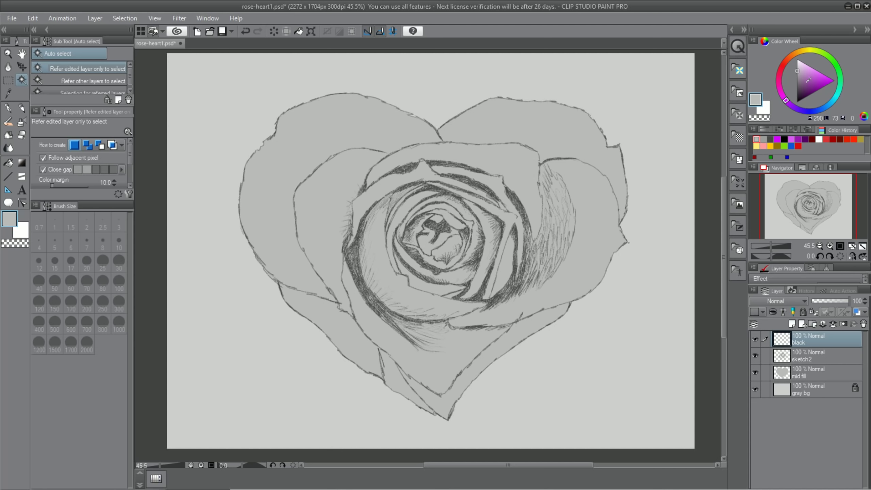
# - Pencil pure black into the deepest shadows of the centre and the gaps between the petals right of it
pyautogui.click(797, 102)
pyautogui.press('p')
pyautogui.moveTo(429, 218)
pyautogui.mouseDown()
pyautogui.moveTo(427, 227)
pyautogui.moveTo(440, 222)
pyautogui.moveTo(434, 243)
pyautogui.moveTo(449, 223)
pyautogui.moveTo(409, 229)
pyautogui.mouseUp()
pyautogui.moveTo(480, 208); pyautogui.dragTo(503, 249)
pyautogui.moveTo(500, 184); pyautogui.dragTo(530, 235)
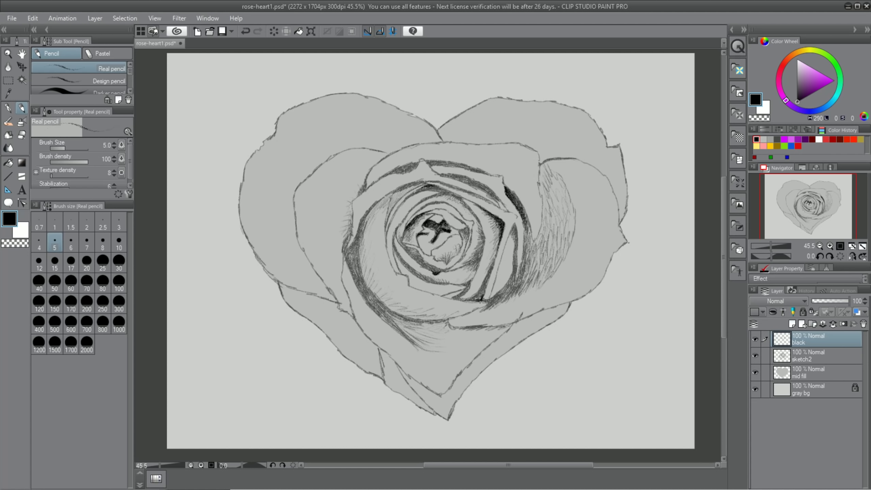
pyautogui.moveTo(487, 280); pyautogui.dragTo(469, 302)
pyautogui.moveTo(526, 237)
pyautogui.mouseDown()
pyautogui.moveTo(513, 280)
pyautogui.moveTo(494, 301)
pyautogui.mouseUp()
pyautogui.moveTo(525, 256)
pyautogui.mouseDown()
pyautogui.moveTo(514, 289)
pyautogui.moveTo(525, 276)
pyautogui.mouseUp()
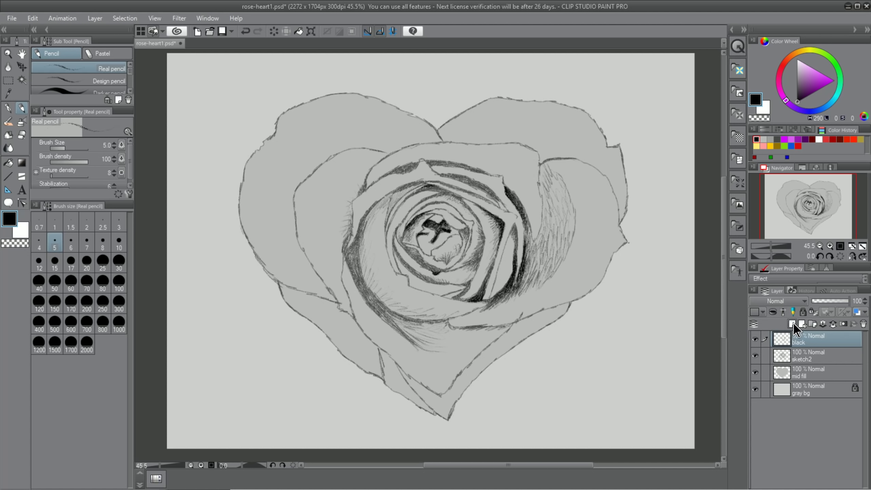
# - Add a new raster layer above black and name it dark gray
pyautogui.click(793, 326)
pyautogui.doubleClick(801, 342)
pyautogui.write('da')
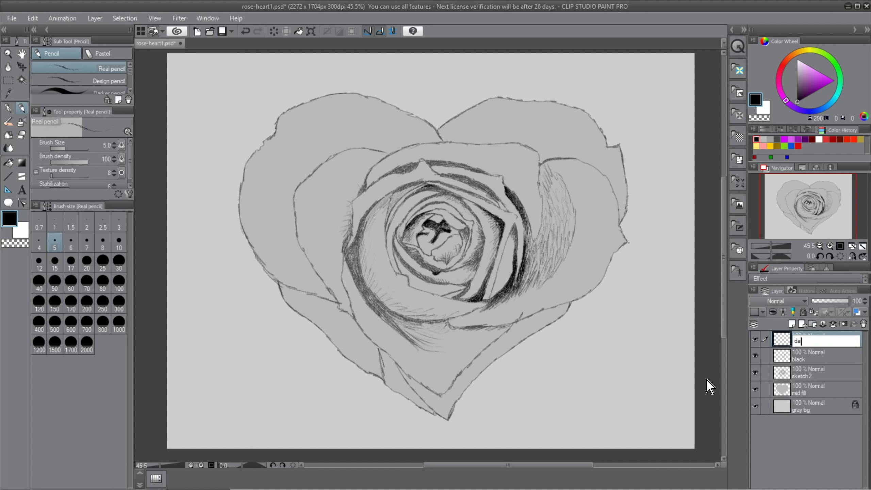
pyautogui.write('rk gray')
pyautogui.press('Return')
# - Pencil dark gray with luminosity 18 into the shadow on the inside of the large right petal, beside the rose's centre
pyautogui.click(798, 94)
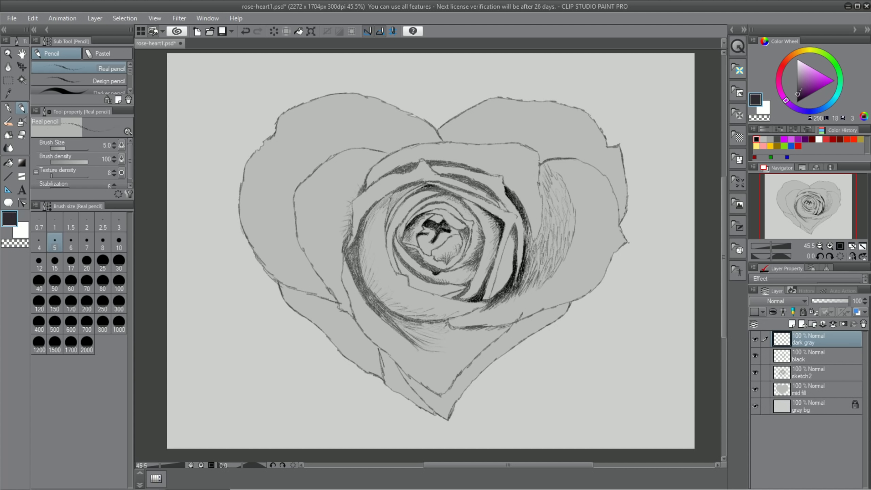
pyautogui.moveTo(480, 312)
pyautogui.mouseDown()
pyautogui.moveTo(533, 285)
pyautogui.moveTo(523, 269)
pyautogui.moveTo(525, 283)
pyautogui.moveTo(539, 284)
pyautogui.moveTo(524, 205)
pyautogui.mouseUp()
pyautogui.moveTo(532, 255)
pyautogui.mouseDown()
pyautogui.moveTo(552, 219)
pyautogui.moveTo(575, 219)
pyautogui.mouseUp()
pyautogui.moveTo(528, 291); pyautogui.dragTo(544, 226)
pyautogui.moveTo(542, 271)
pyautogui.mouseDown()
pyautogui.moveTo(567, 246)
pyautogui.moveTo(558, 229)
pyautogui.moveTo(574, 222)
pyautogui.moveTo(556, 250)
pyautogui.mouseUp()
pyautogui.moveTo(521, 275); pyautogui.dragTo(528, 265)
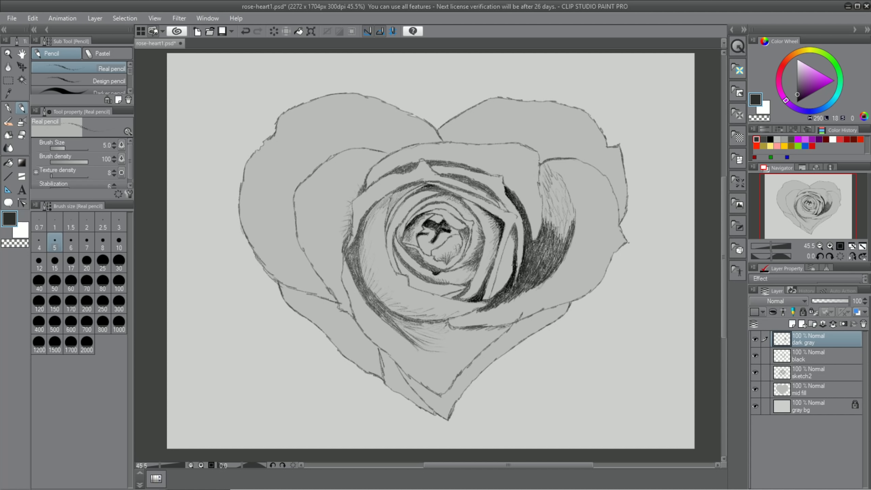
# - Hatch dark gray shadow along the left and lower-left edge of the rose's central petals
pyautogui.moveTo(358, 275)
pyautogui.mouseDown()
pyautogui.moveTo(367, 214)
pyautogui.moveTo(358, 244)
pyautogui.mouseUp()
pyautogui.moveTo(353, 299)
pyautogui.mouseDown()
pyautogui.moveTo(376, 264)
pyautogui.moveTo(381, 281)
pyautogui.mouseUp()
pyautogui.moveTo(417, 321); pyautogui.dragTo(380, 300)
pyautogui.moveTo(393, 315); pyautogui.dragTo(361, 285)
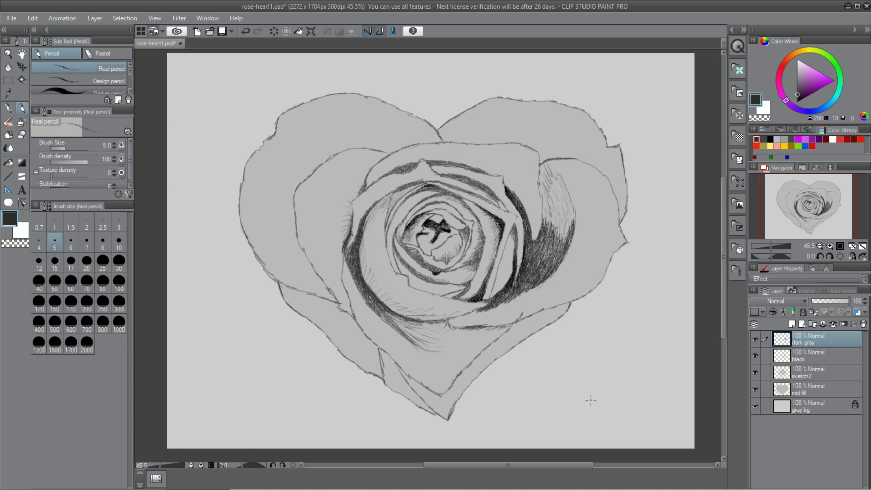
# - Add dark gray accents under the upper central rim, in the folds of the bottom petals and at the lower centre
pyautogui.moveTo(431, 161)
pyautogui.mouseDown()
pyautogui.moveTo(476, 170)
pyautogui.moveTo(502, 202)
pyautogui.moveTo(493, 194)
pyautogui.mouseUp()
pyautogui.moveTo(416, 164); pyautogui.dragTo(359, 194)
pyautogui.moveTo(381, 348); pyautogui.dragTo(385, 377)
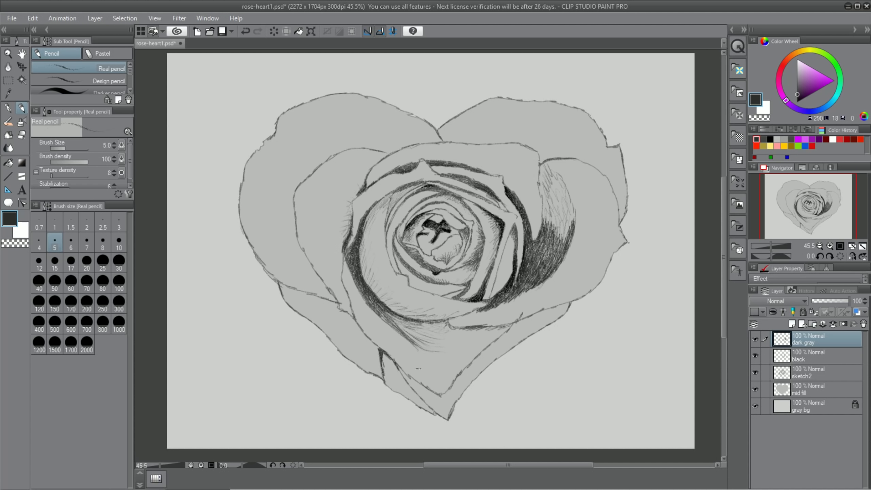
pyautogui.moveTo(461, 373); pyautogui.dragTo(454, 387)
pyautogui.moveTo(527, 318); pyautogui.dragTo(497, 341)
pyautogui.moveTo(460, 297); pyautogui.dragTo(464, 291)
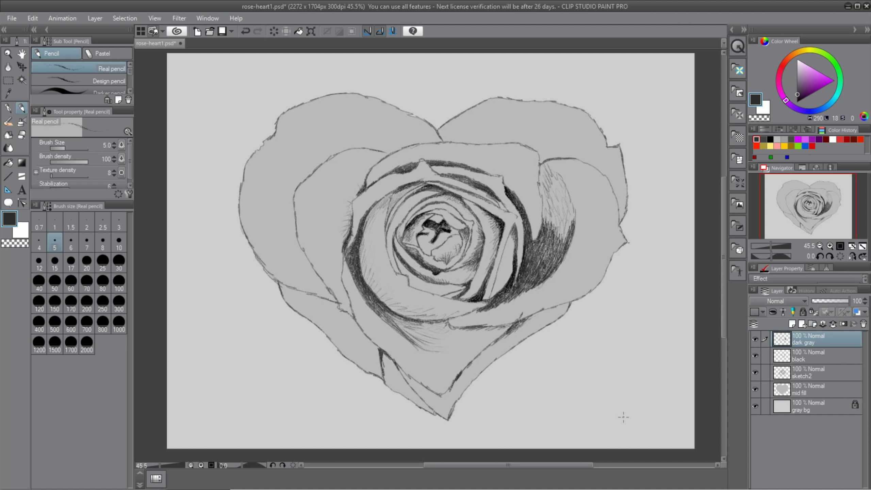
# - Sample the petal fill, darken it to a medium gray with luminosity 59, and add a new layer named med gray on top
pyautogui.keyDown('alt'); pyautogui.click(584, 273); pyautogui.keyUp('alt')
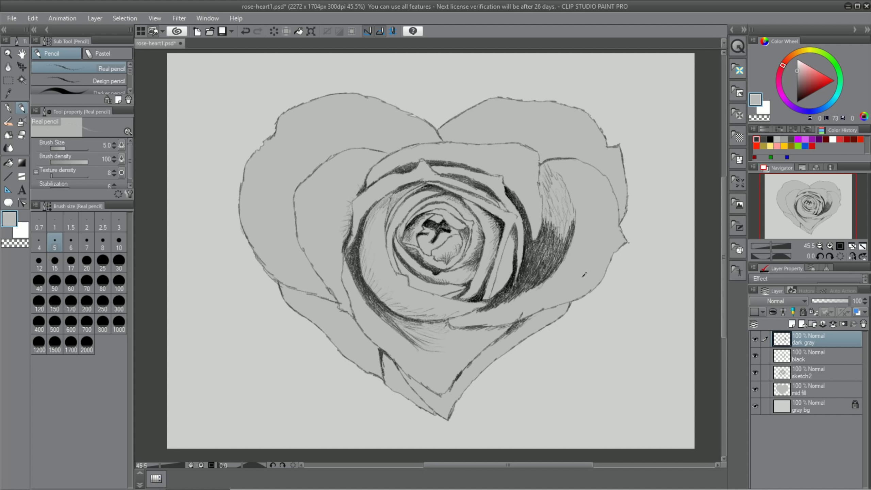
pyautogui.click(798, 77)
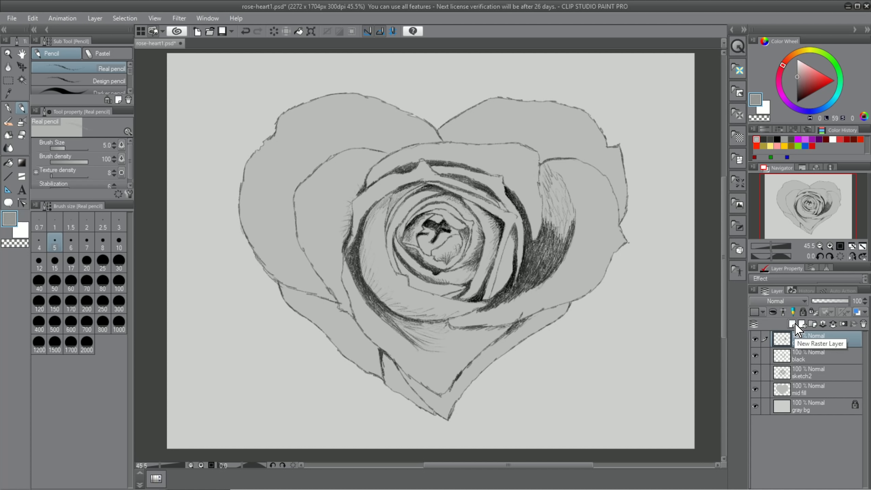
pyautogui.click(794, 325)
pyautogui.doubleClick(802, 342)
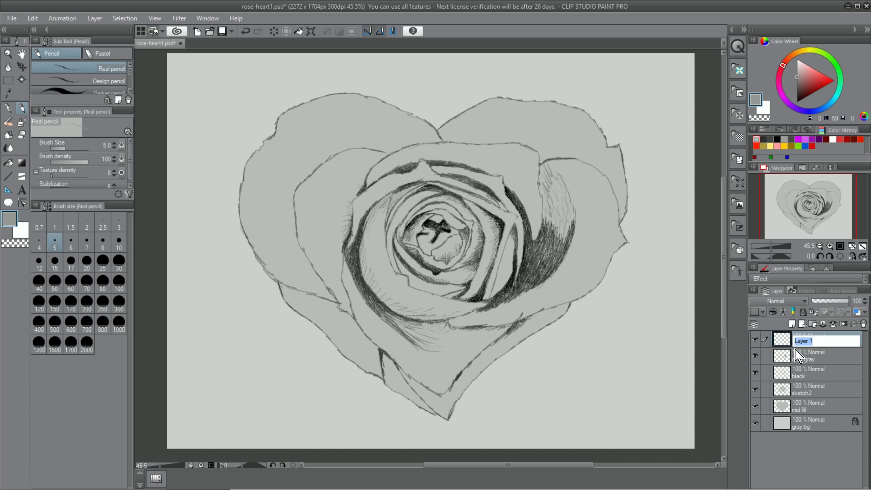
pyautogui.write('med gray')
pyautogui.press('Return')
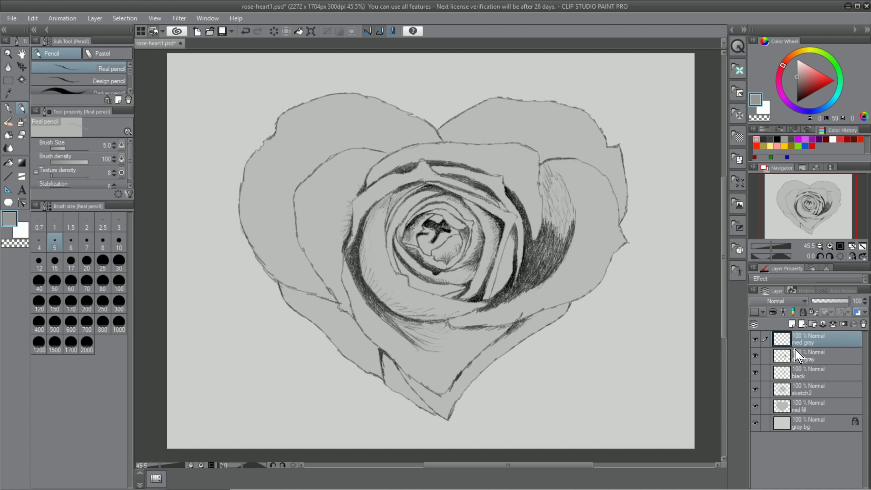
# - Shade the upper-right outer petal and its folded edges with medium gray, raising the pencil size to 17
pyautogui.moveTo(468, 141)
pyautogui.mouseDown()
pyautogui.moveTo(541, 126)
pyautogui.moveTo(581, 151)
pyautogui.moveTo(611, 149)
pyautogui.moveTo(617, 163)
pyautogui.moveTo(615, 149)
pyautogui.moveTo(610, 156)
pyautogui.moveTo(621, 150)
pyautogui.moveTo(628, 193)
pyautogui.mouseUp()
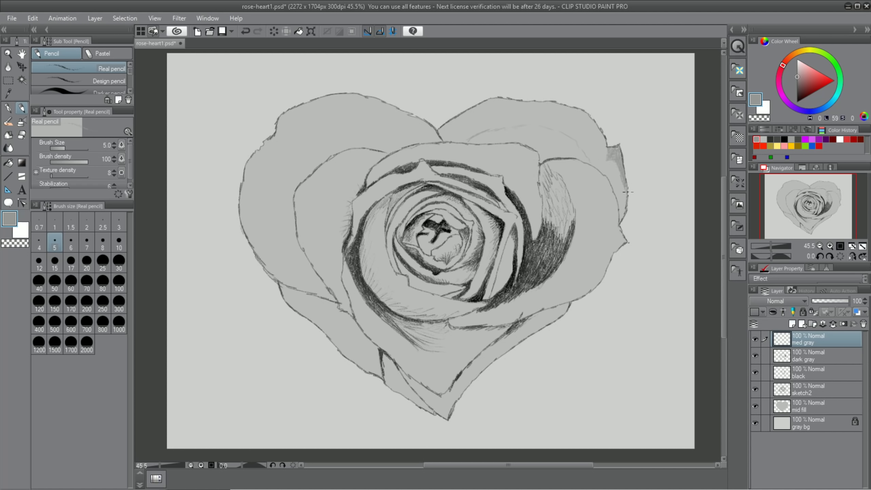
pyautogui.moveTo(476, 136)
pyautogui.mouseDown()
pyautogui.moveTo(493, 131)
pyautogui.moveTo(496, 141)
pyautogui.moveTo(507, 131)
pyautogui.moveTo(530, 133)
pyautogui.moveTo(527, 139)
pyautogui.moveTo(530, 130)
pyautogui.moveTo(538, 156)
pyautogui.moveTo(546, 140)
pyautogui.moveTo(551, 155)
pyautogui.moveTo(590, 163)
pyautogui.mouseUp()
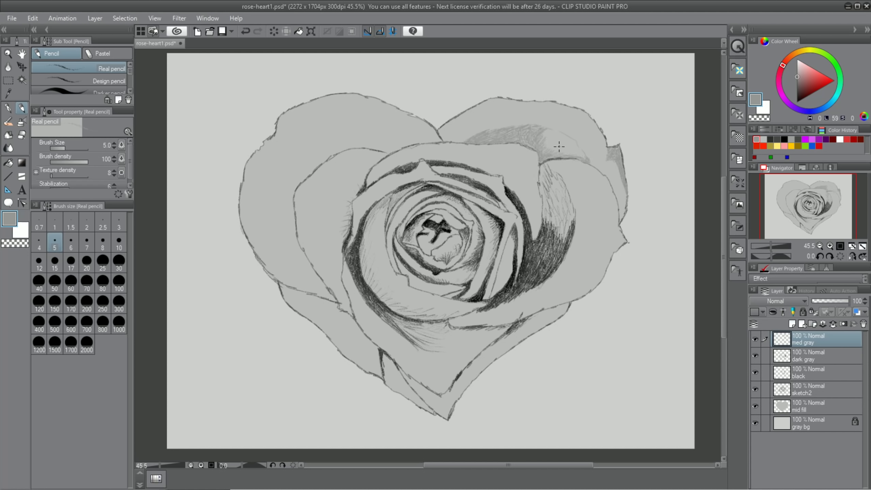
pyautogui.click(71, 262)
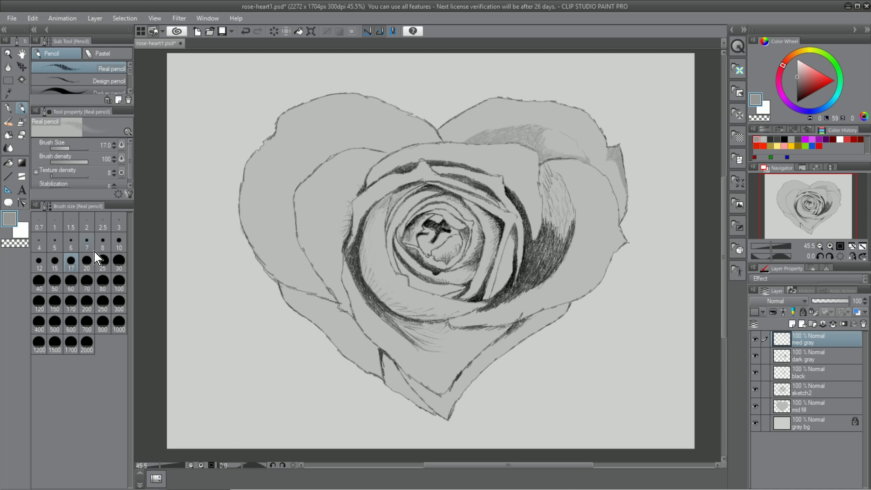
pyautogui.moveTo(543, 133)
pyautogui.mouseDown()
pyautogui.moveTo(569, 142)
pyautogui.moveTo(573, 153)
pyautogui.mouseUp()
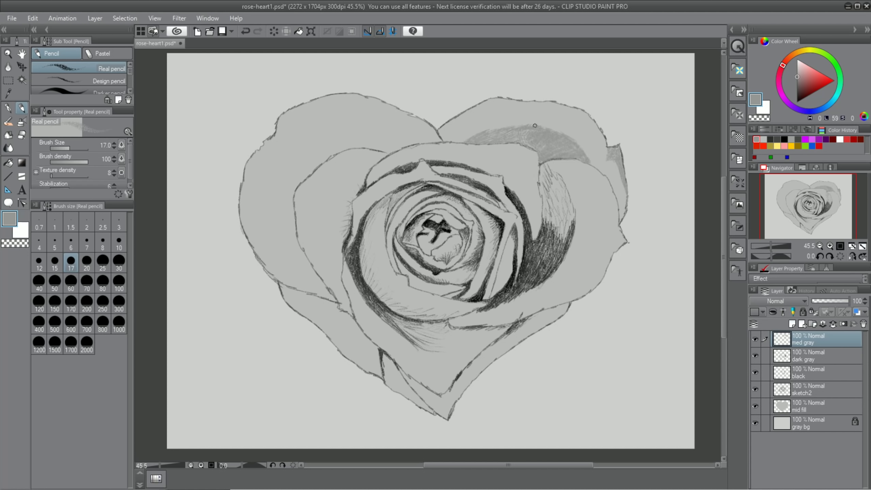
pyautogui.moveTo(535, 126); pyautogui.dragTo(514, 137)
pyautogui.moveTo(543, 103); pyautogui.dragTo(592, 123)
pyautogui.moveTo(443, 124); pyautogui.dragTo(439, 142)
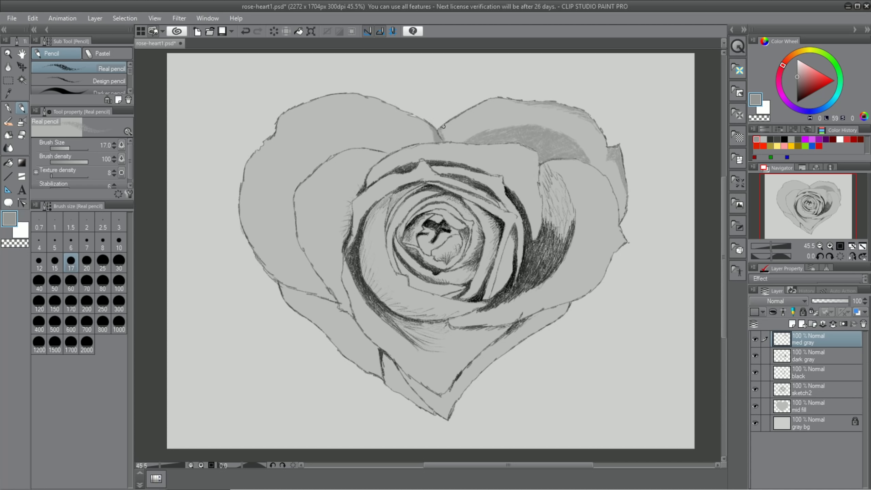
# - Shade the interiors of the two large left petals with medium gray, enlarging the pencil to size 60
pyautogui.moveTo(265, 198); pyautogui.dragTo(273, 242)
pyautogui.moveTo(382, 153); pyautogui.dragTo(401, 133)
pyautogui.click(71, 280)
pyautogui.moveTo(292, 172)
pyautogui.mouseDown()
pyautogui.moveTo(372, 140)
pyautogui.moveTo(279, 182)
pyautogui.moveTo(295, 271)
pyautogui.moveTo(328, 295)
pyautogui.mouseUp()
pyautogui.moveTo(326, 173)
pyautogui.mouseDown()
pyautogui.moveTo(363, 169)
pyautogui.moveTo(347, 191)
pyautogui.moveTo(345, 184)
pyautogui.moveTo(323, 261)
pyautogui.moveTo(338, 202)
pyautogui.mouseUp()
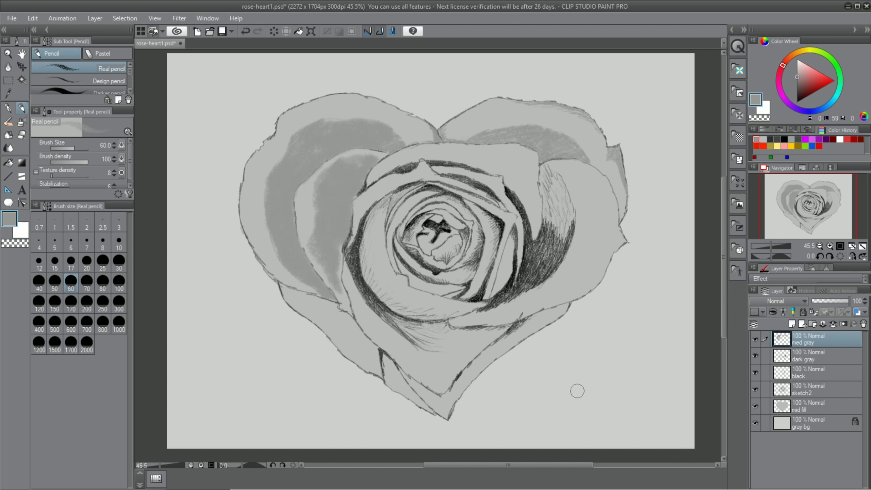
# - Cover the inside of the large right petal and the lower and right central petals with medium gray
pyautogui.moveTo(583, 166)
pyautogui.mouseDown()
pyautogui.moveTo(599, 207)
pyautogui.moveTo(553, 264)
pyautogui.moveTo(576, 192)
pyautogui.moveTo(546, 172)
pyautogui.moveTo(578, 176)
pyautogui.mouseUp()
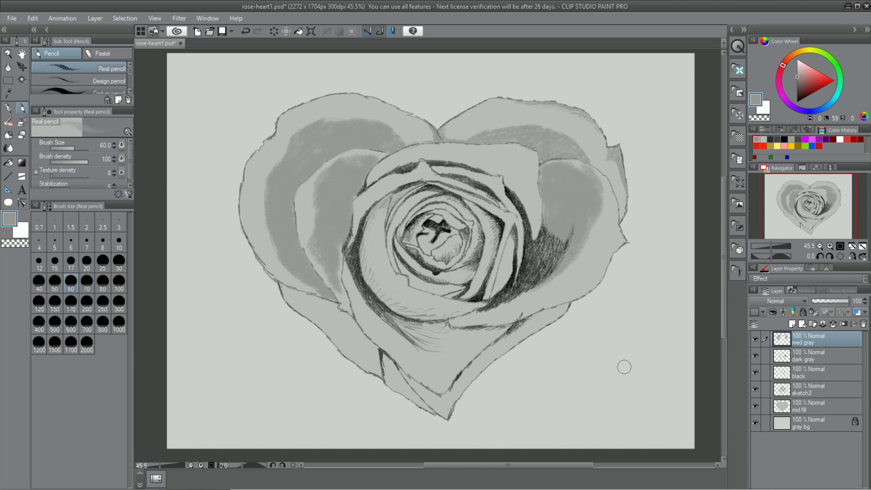
pyautogui.moveTo(465, 315); pyautogui.dragTo(527, 294)
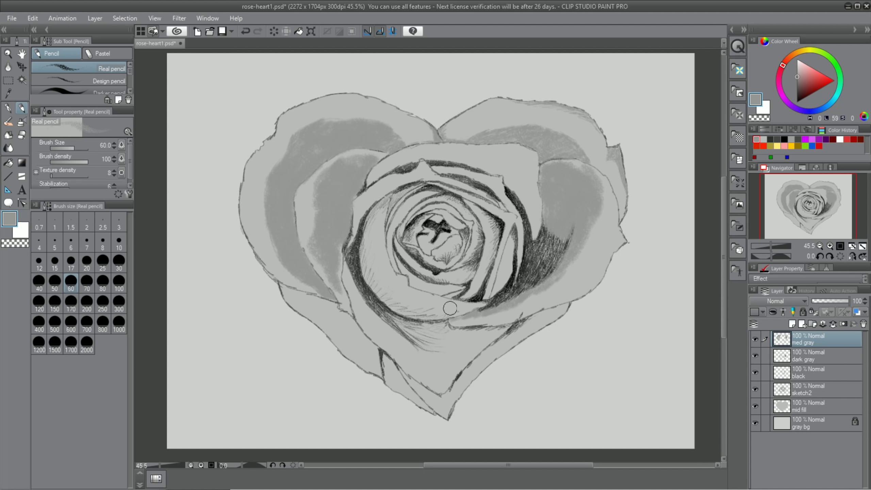
pyautogui.moveTo(481, 309)
pyautogui.mouseDown()
pyautogui.moveTo(419, 311)
pyautogui.moveTo(371, 275)
pyautogui.moveTo(377, 289)
pyautogui.moveTo(371, 209)
pyautogui.moveTo(381, 255)
pyautogui.moveTo(393, 203)
pyautogui.moveTo(417, 203)
pyautogui.moveTo(404, 206)
pyautogui.moveTo(398, 247)
pyautogui.moveTo(421, 284)
pyautogui.moveTo(480, 285)
pyautogui.mouseUp()
pyautogui.moveTo(490, 255)
pyautogui.mouseDown()
pyautogui.moveTo(478, 206)
pyautogui.moveTo(511, 248)
pyautogui.moveTo(503, 288)
pyautogui.moveTo(513, 268)
pyautogui.mouseUp()
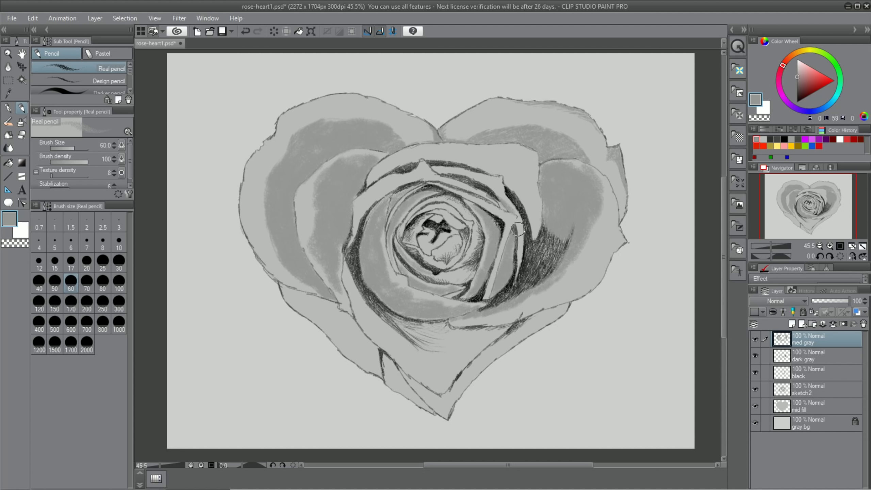
# - Shade the upper central petals, the innermost spiral and the bottom petals with medium gray
pyautogui.moveTo(358, 220)
pyautogui.mouseDown()
pyautogui.moveTo(377, 190)
pyautogui.moveTo(420, 173)
pyautogui.moveTo(455, 184)
pyautogui.mouseUp()
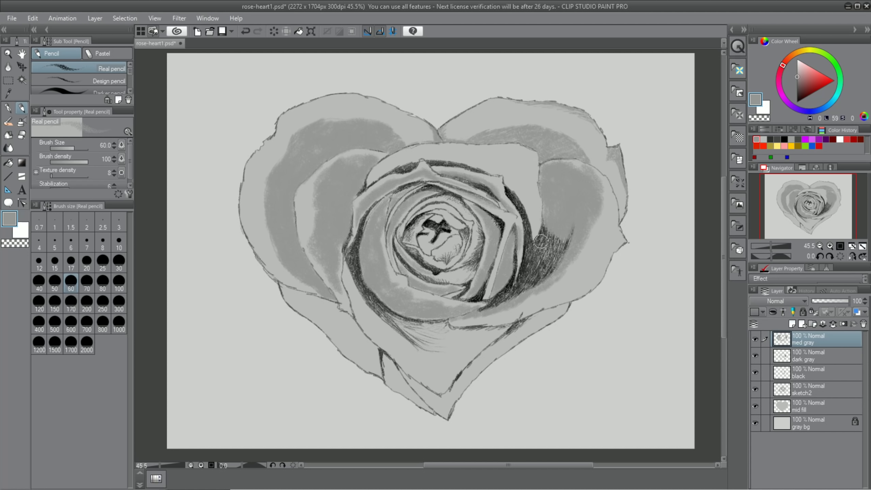
pyautogui.moveTo(378, 175)
pyautogui.mouseDown()
pyautogui.moveTo(426, 158)
pyautogui.moveTo(516, 169)
pyautogui.moveTo(507, 176)
pyautogui.moveTo(539, 237)
pyautogui.mouseUp()
pyautogui.moveTo(443, 198)
pyautogui.mouseDown()
pyautogui.moveTo(442, 204)
pyautogui.moveTo(437, 211)
pyautogui.moveTo(465, 225)
pyautogui.moveTo(465, 237)
pyautogui.moveTo(438, 253)
pyautogui.moveTo(459, 243)
pyautogui.moveTo(419, 237)
pyautogui.moveTo(426, 247)
pyautogui.moveTo(410, 236)
pyautogui.mouseUp()
pyautogui.moveTo(346, 272)
pyautogui.mouseDown()
pyautogui.moveTo(361, 308)
pyautogui.moveTo(381, 326)
pyautogui.moveTo(431, 330)
pyautogui.moveTo(411, 343)
pyautogui.moveTo(432, 330)
pyautogui.moveTo(460, 331)
pyautogui.moveTo(416, 357)
pyautogui.moveTo(541, 318)
pyautogui.moveTo(441, 387)
pyautogui.moveTo(384, 357)
pyautogui.moveTo(406, 392)
pyautogui.moveTo(309, 295)
pyautogui.moveTo(351, 324)
pyautogui.moveTo(327, 317)
pyautogui.moveTo(376, 367)
pyautogui.mouseUp()
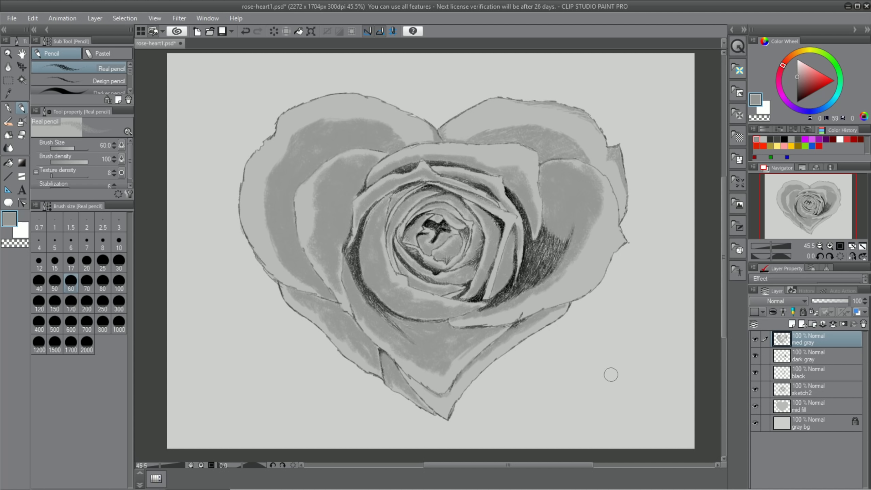
# - Add a new layer above med gray and name it light gray
pyautogui.click(792, 324)
pyautogui.doubleClick(806, 342)
pyautogui.write('light gr')
pyautogui.press('Return')
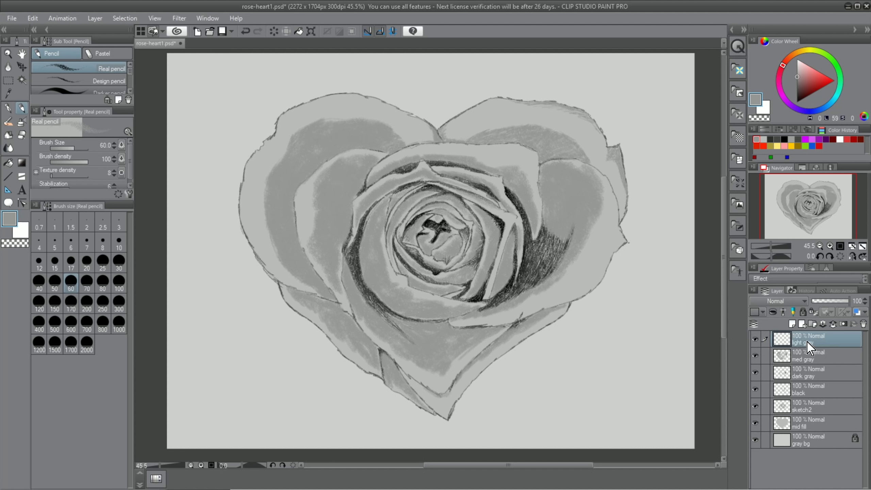
# - Highlight the upper central petal's rim and folded tips with light gray of luminosity 85, reducing the pencil to size 15
pyautogui.moveTo(798, 73); pyautogui.dragTo(798, 65)
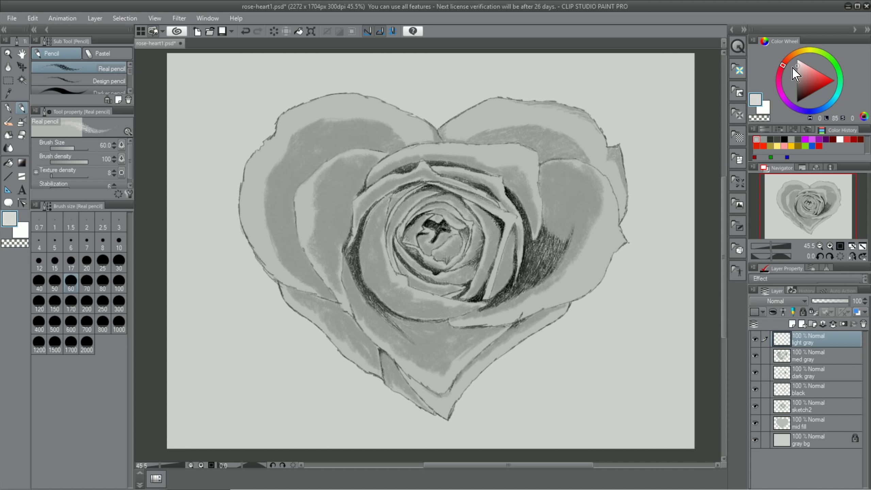
pyautogui.press('[')
pyautogui.press('[')
pyautogui.press('[')
pyautogui.moveTo(407, 149); pyautogui.dragTo(520, 147)
pyautogui.press(']')
pyautogui.moveTo(381, 156); pyautogui.dragTo(538, 151)
pyautogui.press('[')
pyautogui.press('[')
pyautogui.press('[')
pyautogui.press('[')
pyautogui.press('[')
pyautogui.moveTo(422, 162); pyautogui.dragTo(433, 173)
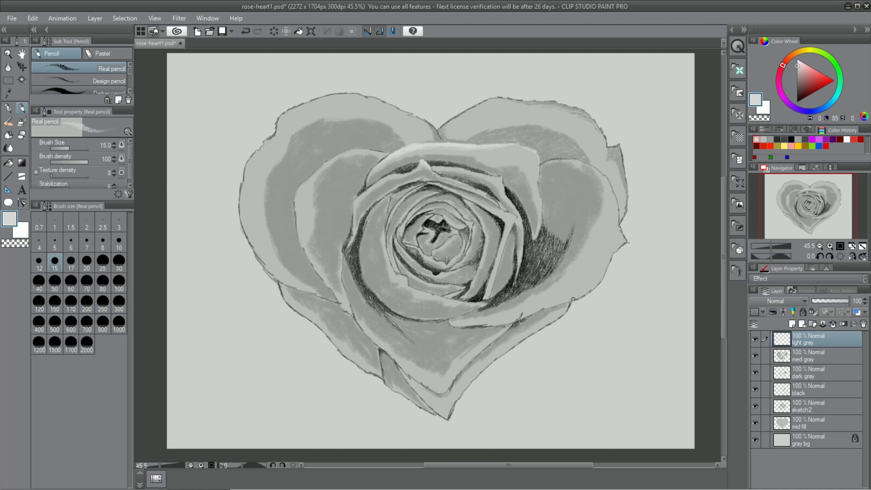
pyautogui.moveTo(490, 176); pyautogui.dragTo(502, 179)
# - Undo a trial highlight on the upper-right petal and stroke light gray along the outer edge of the large left petal
pyautogui.moveTo(460, 116)
pyautogui.mouseDown()
pyautogui.moveTo(535, 102)
pyautogui.moveTo(448, 123)
pyautogui.moveTo(538, 98)
pyautogui.mouseUp()
pyautogui.hotkey('ctrl', 'z')
pyautogui.moveTo(311, 103); pyautogui.dragTo(278, 128)
pyautogui.moveTo(360, 95); pyautogui.dragTo(312, 104)
pyautogui.moveTo(245, 162); pyautogui.dragTo(242, 201)
pyautogui.moveTo(242, 241); pyautogui.dragTo(255, 177)
pyautogui.moveTo(269, 138); pyautogui.dragTo(263, 151)
# - Add light gray highlights to the edges of the inner left petal and the lower outer petals down to the tip
pyautogui.moveTo(335, 157)
pyautogui.mouseDown()
pyautogui.moveTo(302, 186)
pyautogui.moveTo(347, 312)
pyautogui.mouseUp()
pyautogui.moveTo(382, 182); pyautogui.dragTo(355, 206)
pyautogui.moveTo(287, 301); pyautogui.dragTo(358, 363)
pyautogui.moveTo(400, 370); pyautogui.dragTo(446, 418)
pyautogui.moveTo(497, 324); pyautogui.dragTo(556, 304)
# - Pencil light gray highlights onto the petal edges throughout the rose's centre spiral and surrounding inner petals
pyautogui.moveTo(507, 223)
pyautogui.mouseDown()
pyautogui.moveTo(493, 268)
pyautogui.moveTo(467, 202)
pyautogui.moveTo(503, 197)
pyautogui.mouseUp()
pyautogui.moveTo(424, 197)
pyautogui.mouseDown()
pyautogui.moveTo(402, 222)
pyautogui.moveTo(421, 291)
pyautogui.moveTo(446, 286)
pyautogui.moveTo(462, 271)
pyautogui.mouseUp()
pyautogui.moveTo(462, 232)
pyautogui.mouseDown()
pyautogui.moveTo(441, 246)
pyautogui.moveTo(458, 219)
pyautogui.moveTo(472, 242)
pyautogui.mouseUp()
pyautogui.moveTo(427, 259); pyautogui.dragTo(418, 229)
pyautogui.moveTo(453, 203)
pyautogui.mouseDown()
pyautogui.moveTo(469, 220)
pyautogui.moveTo(435, 255)
pyautogui.mouseUp()
pyautogui.moveTo(462, 218)
pyautogui.mouseDown()
pyautogui.moveTo(424, 218)
pyautogui.moveTo(414, 242)
pyautogui.mouseUp()
pyautogui.moveTo(449, 268); pyautogui.dragTo(473, 283)
pyautogui.moveTo(473, 208); pyautogui.dragTo(507, 294)
pyautogui.moveTo(384, 201); pyautogui.dragTo(372, 231)
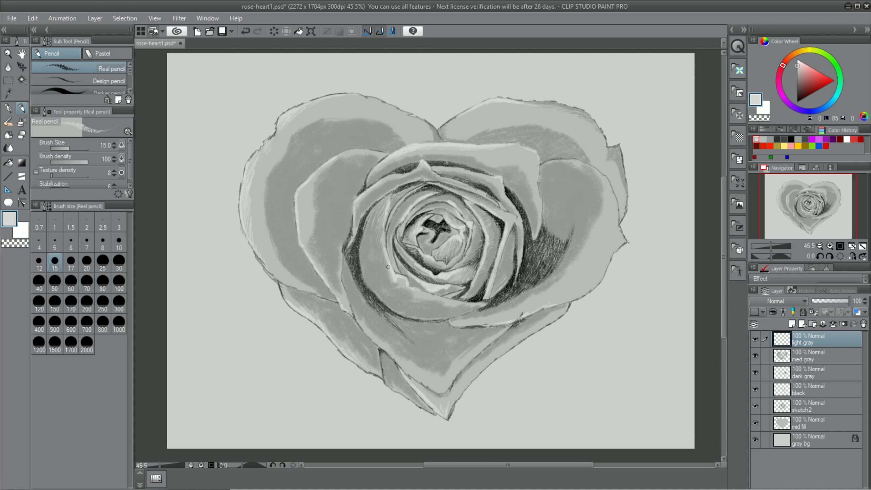
pyautogui.moveTo(423, 292)
pyautogui.mouseDown()
pyautogui.moveTo(443, 305)
pyautogui.moveTo(400, 284)
pyautogui.mouseUp()
pyautogui.moveTo(376, 230); pyautogui.dragTo(372, 258)
# - Hatch light gray highlights along the front bottom petal, the lower-right petal edge and the left petal's lower rim
pyautogui.moveTo(357, 294)
pyautogui.mouseDown()
pyautogui.moveTo(349, 321)
pyautogui.moveTo(369, 333)
pyautogui.mouseUp()
pyautogui.moveTo(367, 317)
pyautogui.mouseDown()
pyautogui.moveTo(386, 345)
pyautogui.moveTo(449, 390)
pyautogui.mouseUp()
pyautogui.moveTo(559, 314); pyautogui.dragTo(464, 391)
pyautogui.moveTo(266, 265)
pyautogui.mouseDown()
pyautogui.moveTo(281, 283)
pyautogui.moveTo(318, 296)
pyautogui.mouseUp()
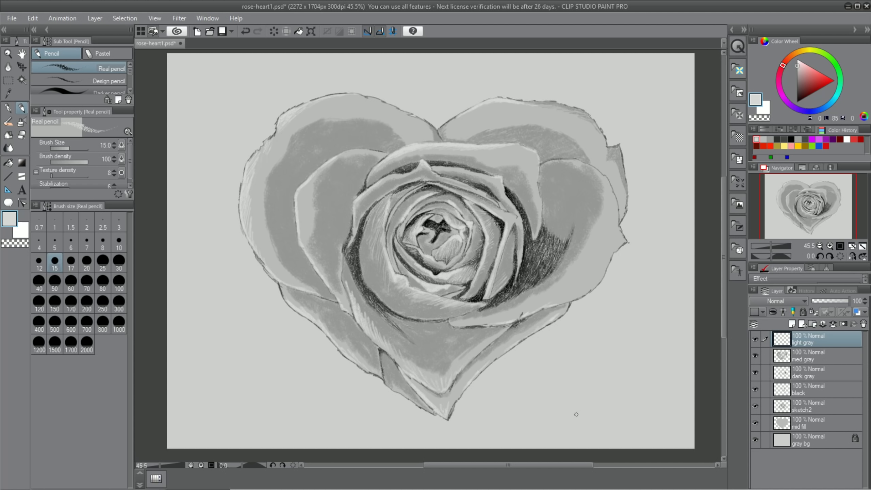
# - Save the drawing as a new Photoshop document named rose-heart2
pyautogui.click(11, 18)
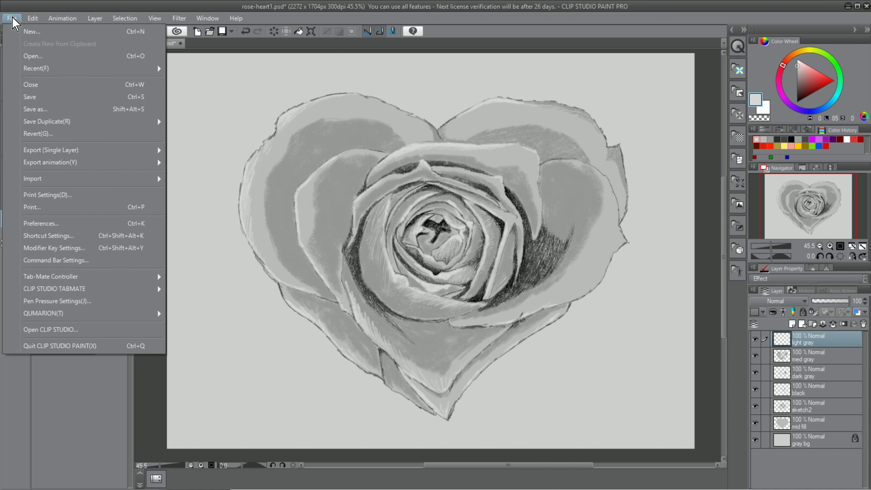
pyautogui.click(39, 109)
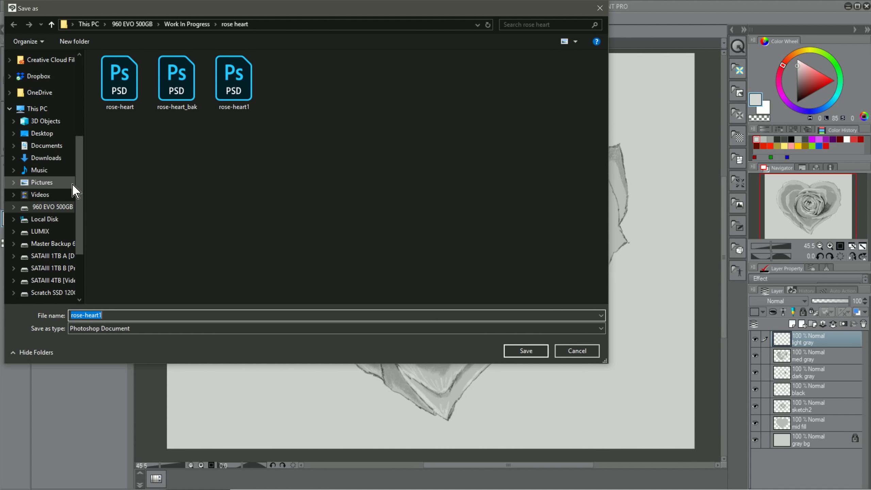
pyautogui.click(230, 313)
pyautogui.press('Return')
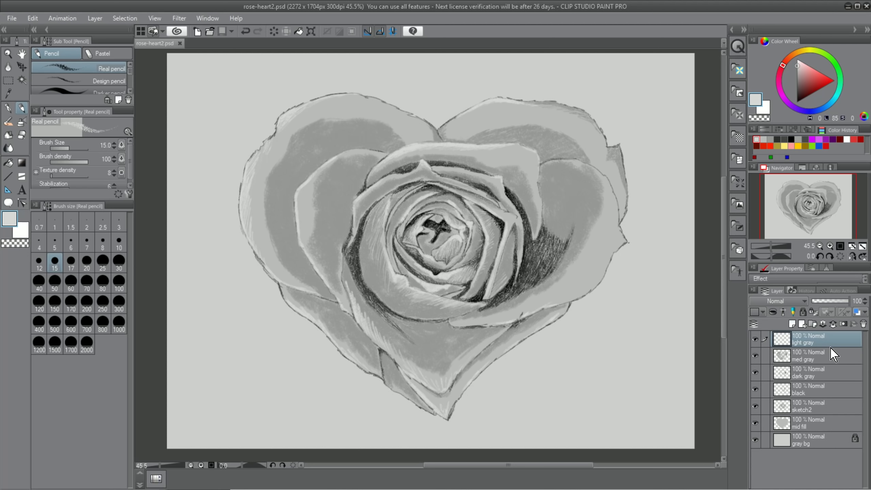
# - Merge all layers from light gray down to mid fill into one, leaving out gray bg
pyautogui.press('shift')
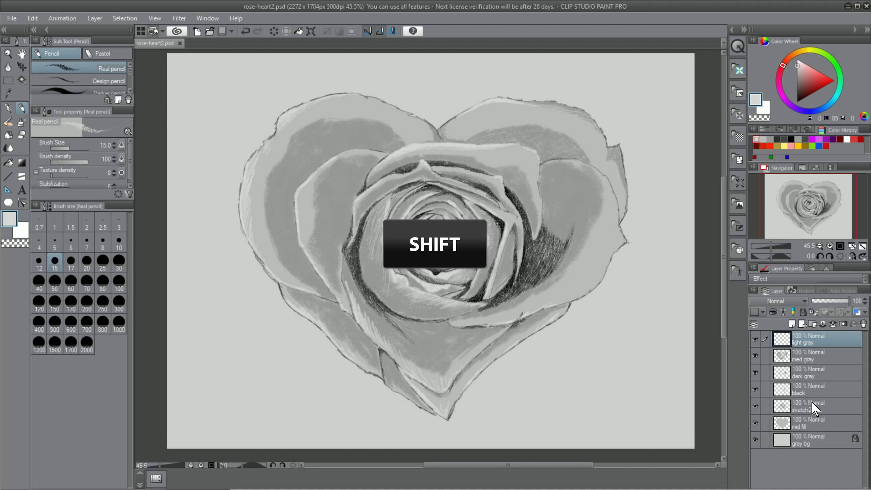
pyautogui.keyDown('shift'); pyautogui.click(816, 429); pyautogui.keyUp('shift')
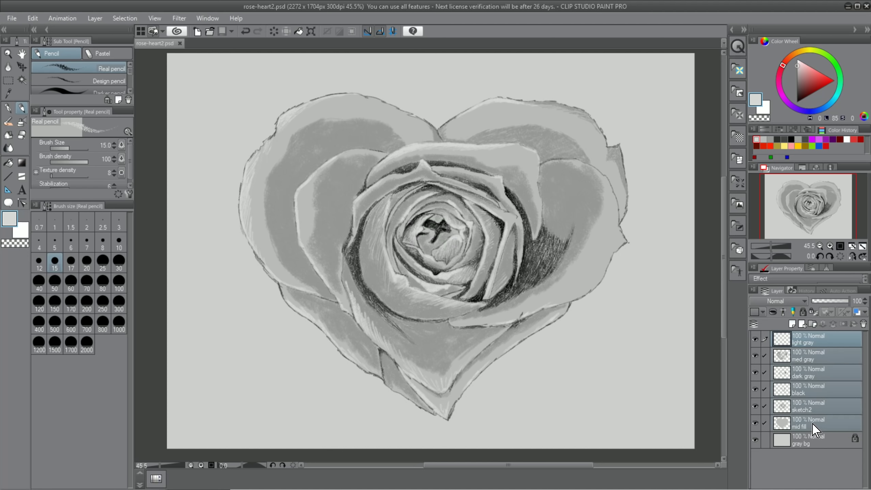
pyautogui.click(94, 18)
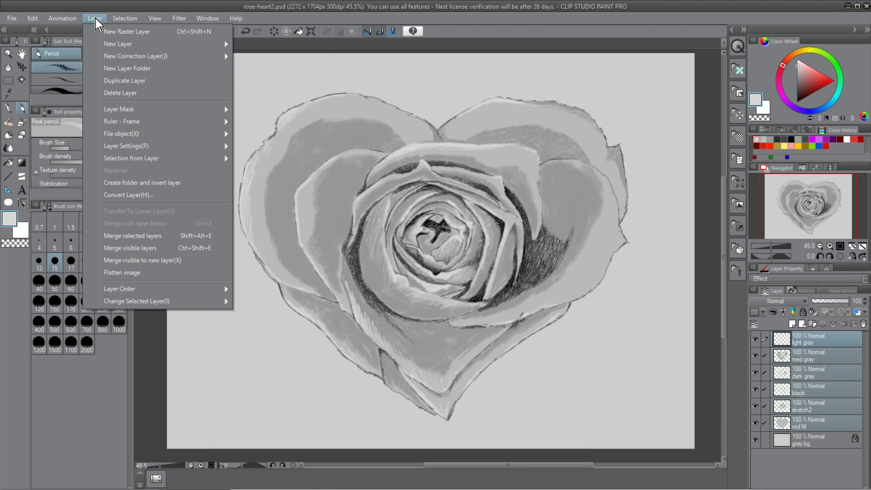
pyautogui.click(133, 237)
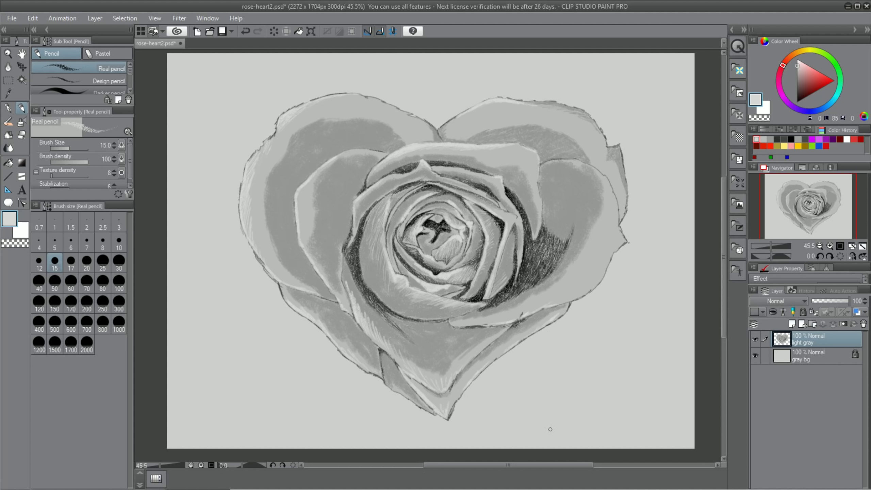
# - Rename the merged layer rose and add a new raster layer above it
pyautogui.doubleClick(807, 343)
pyautogui.write('rose')
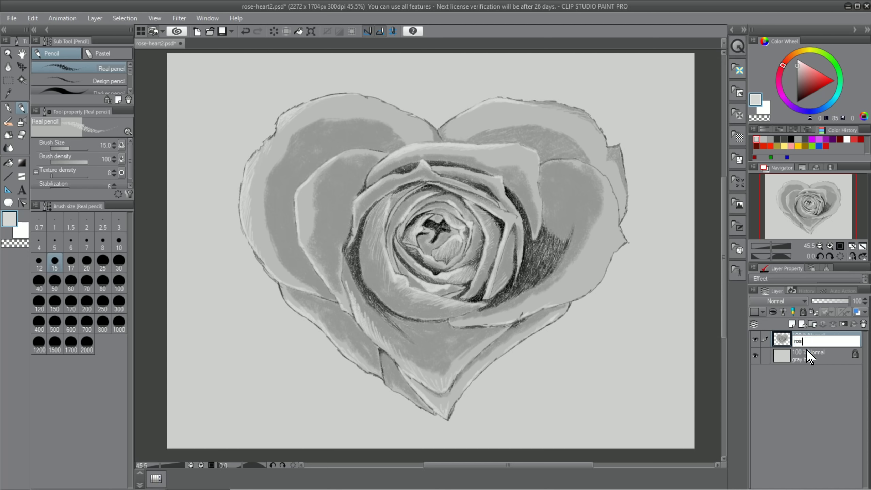
pyautogui.press('Return')
pyautogui.click(793, 324)
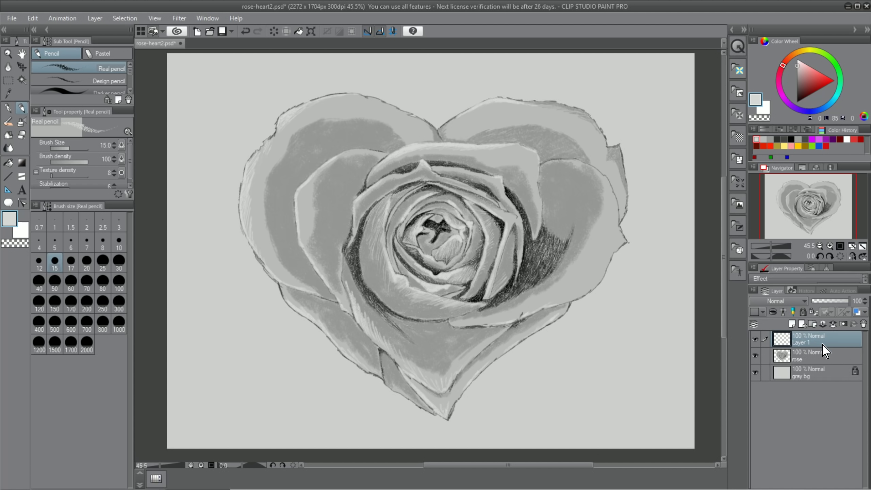
# - Set the new layer's blend mode to Multiply and hatch sampled mid gray shadows on the left inner petal beside the rose centre
pyautogui.click(784, 300)
pyautogui.click(760, 48)
pyautogui.keyDown('alt'); pyautogui.click(359, 179); pyautogui.keyUp('alt')
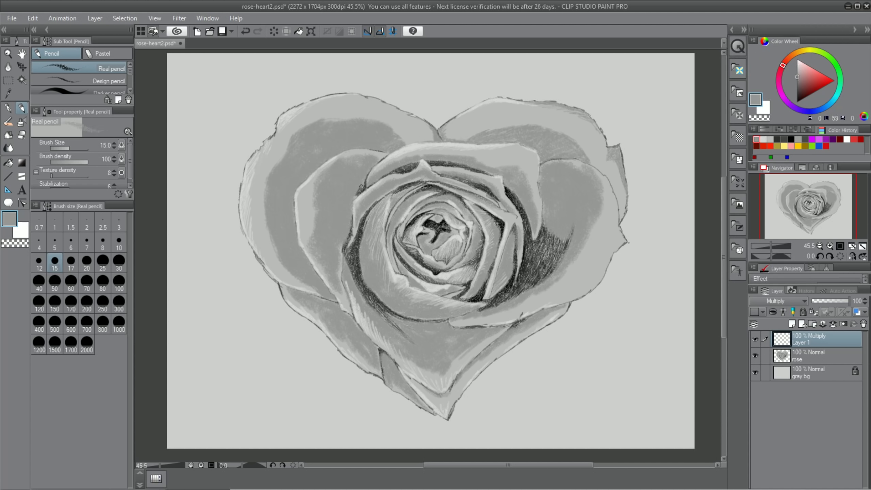
pyautogui.moveTo(362, 180); pyautogui.dragTo(372, 163)
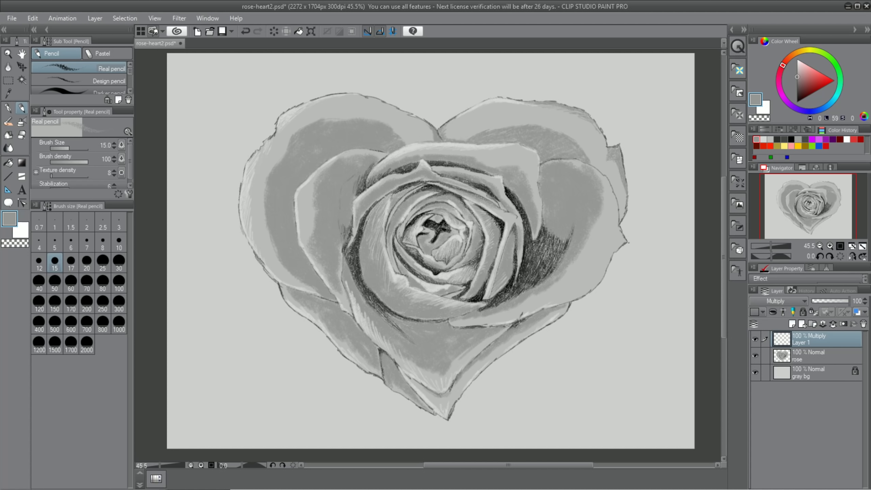
pyautogui.moveTo(346, 215)
pyautogui.mouseDown()
pyautogui.moveTo(356, 189)
pyautogui.moveTo(341, 215)
pyautogui.moveTo(345, 197)
pyautogui.moveTo(356, 190)
pyautogui.mouseUp()
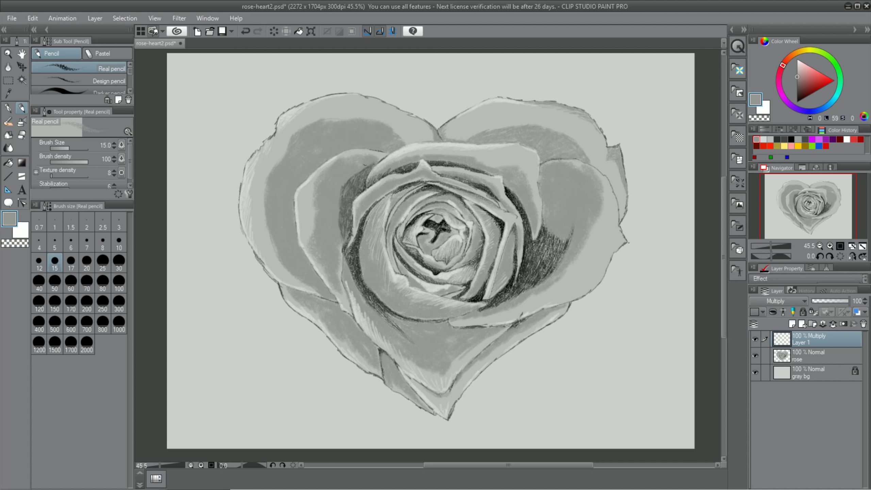
pyautogui.moveTo(348, 180); pyautogui.dragTo(348, 176)
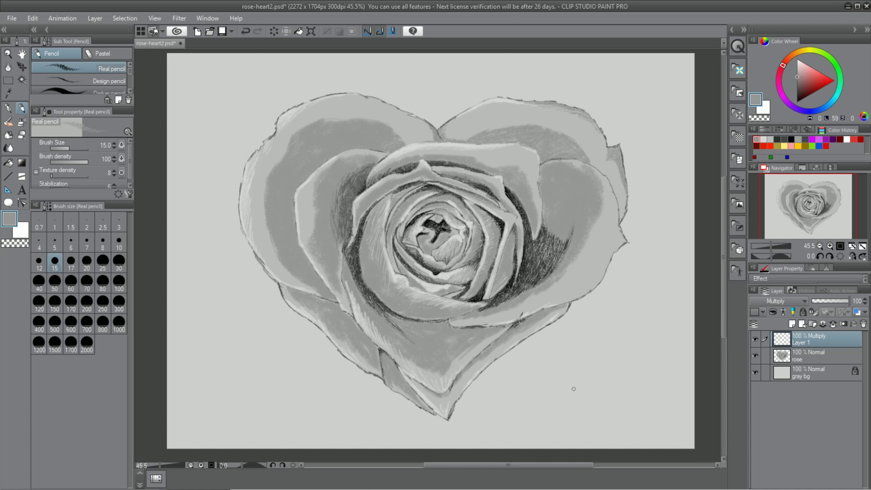
pyautogui.moveTo(370, 181); pyautogui.dragTo(417, 160)
# - Rename the Multiply layer dark
pyautogui.doubleClick(803, 342)
pyautogui.write('d')
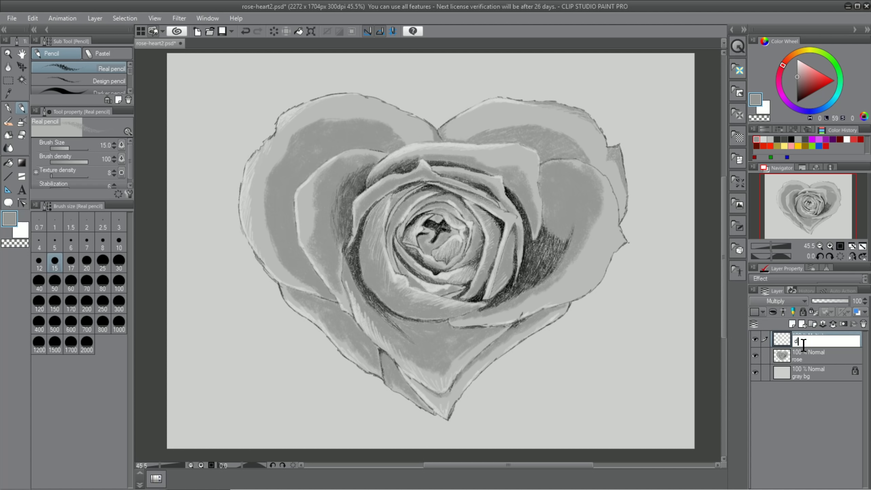
pyautogui.write('ark')
pyautogui.press('Return')
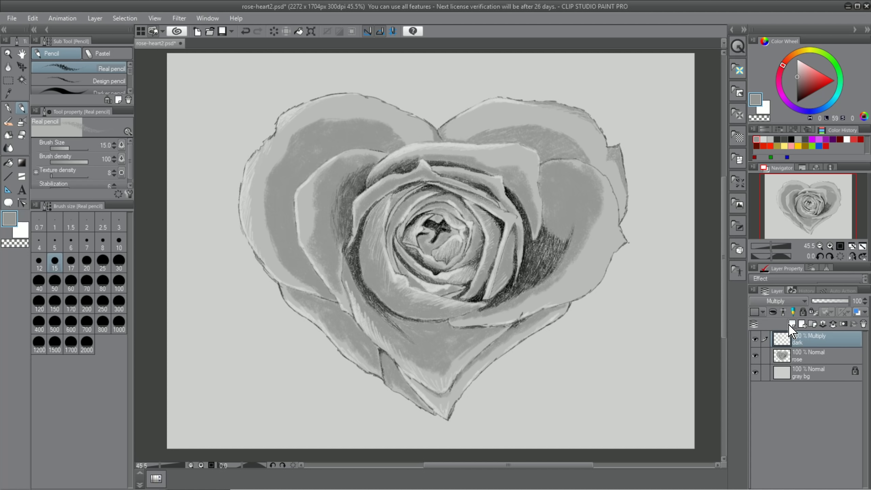
# - Add a new raster layer above dark and name it light
pyautogui.click(792, 324)
pyautogui.doubleClick(805, 343)
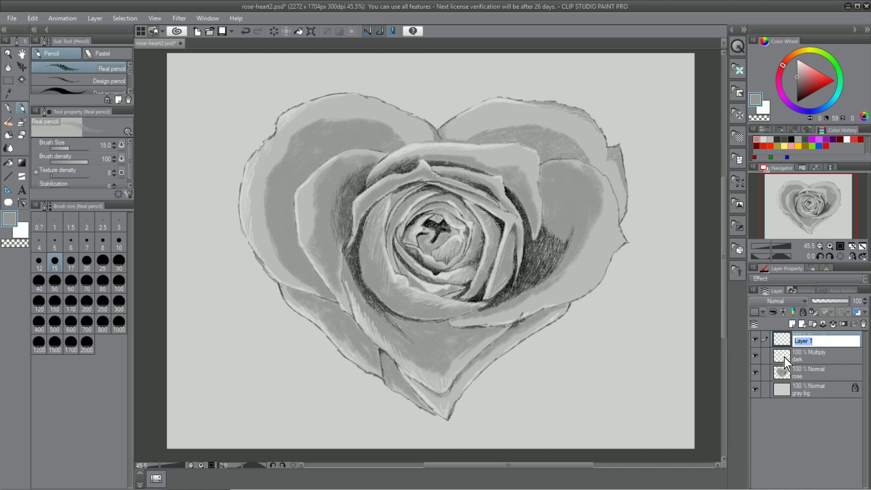
pyautogui.press('BackSpace')
pyautogui.write('light')
pyautogui.press('Return')
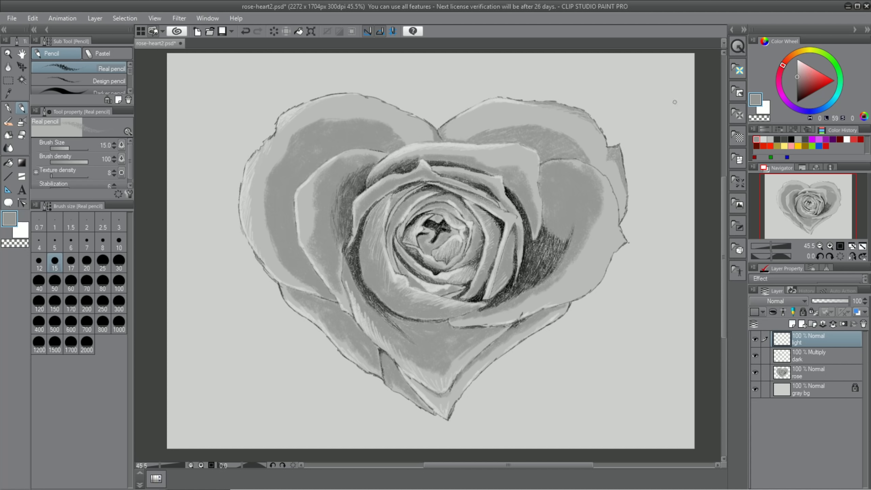
# - Touch up the upper central petal folds on the light layer with sampled light gray and mid gray
pyautogui.keyDown('alt'); pyautogui.click(435, 154); pyautogui.keyUp('alt')
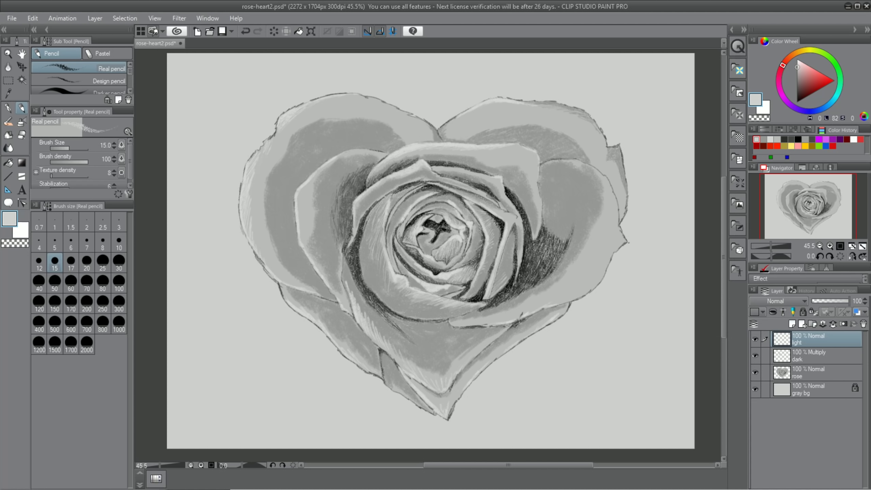
pyautogui.keyDown('alt'); pyautogui.click(408, 172); pyautogui.keyUp('alt')
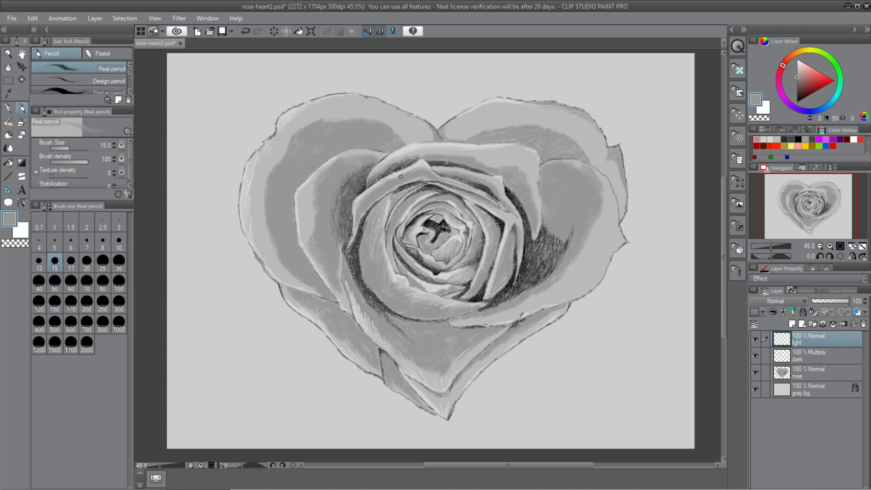
pyautogui.moveTo(401, 176); pyautogui.dragTo(417, 168)
# - On the dark layer, hatch shadows down the left and lower-left side of the petal wrapping the rose centre
pyautogui.hotkey('alt', '[')
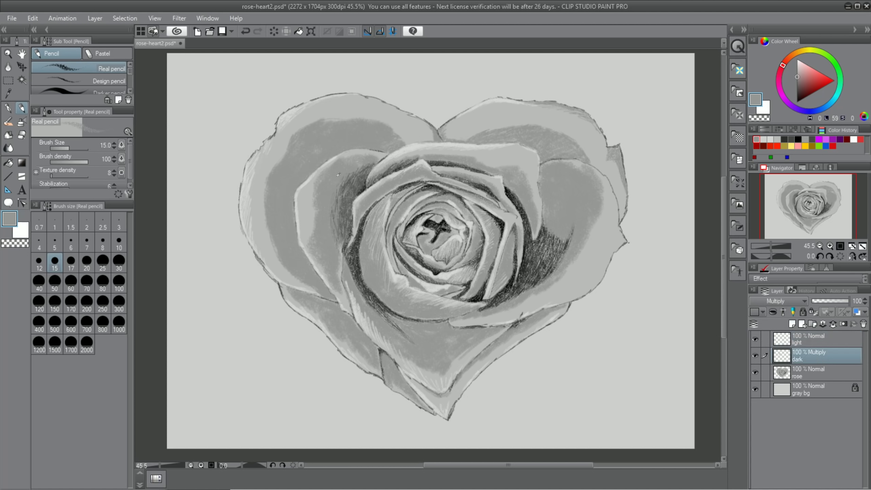
pyautogui.moveTo(350, 258); pyautogui.dragTo(347, 286)
pyautogui.moveTo(360, 229); pyautogui.dragTo(347, 265)
pyautogui.moveTo(365, 215); pyautogui.dragTo(355, 250)
pyautogui.moveTo(381, 199)
pyautogui.mouseDown()
pyautogui.moveTo(359, 280)
pyautogui.moveTo(383, 314)
pyautogui.mouseUp()
pyautogui.moveTo(378, 264)
pyautogui.mouseDown()
pyautogui.moveTo(374, 276)
pyautogui.moveTo(372, 268)
pyautogui.mouseUp()
pyautogui.moveTo(373, 227); pyautogui.dragTo(368, 249)
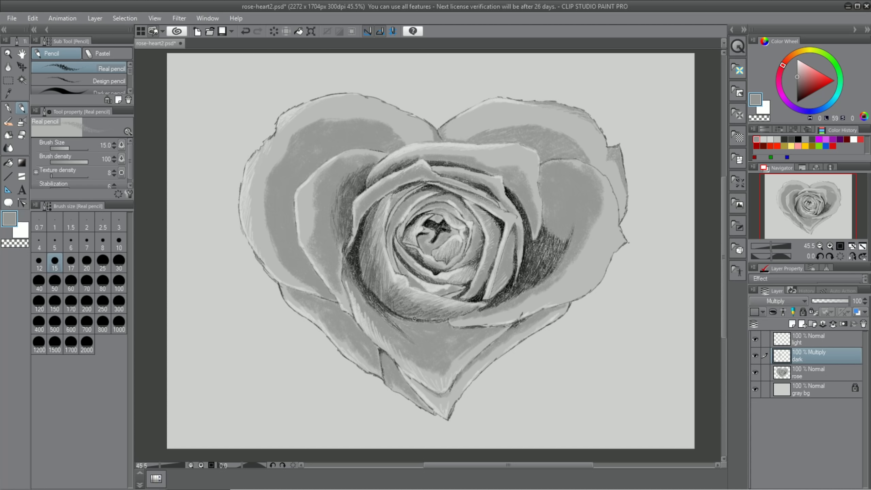
# - Hatch shadows across the front bottom petal below the rose centre and along both of its sides
pyautogui.moveTo(391, 318)
pyautogui.mouseDown()
pyautogui.moveTo(481, 332)
pyautogui.moveTo(446, 336)
pyautogui.moveTo(449, 348)
pyautogui.moveTo(465, 346)
pyautogui.moveTo(424, 340)
pyautogui.mouseUp()
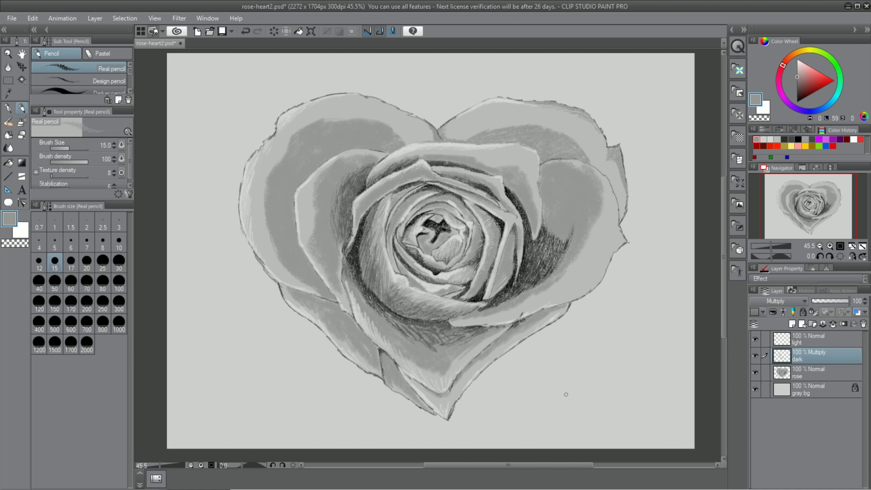
pyautogui.moveTo(425, 307); pyautogui.dragTo(384, 335)
pyautogui.moveTo(441, 326); pyautogui.dragTo(418, 333)
pyautogui.moveTo(351, 274)
pyautogui.mouseDown()
pyautogui.moveTo(387, 328)
pyautogui.moveTo(422, 352)
pyautogui.mouseUp()
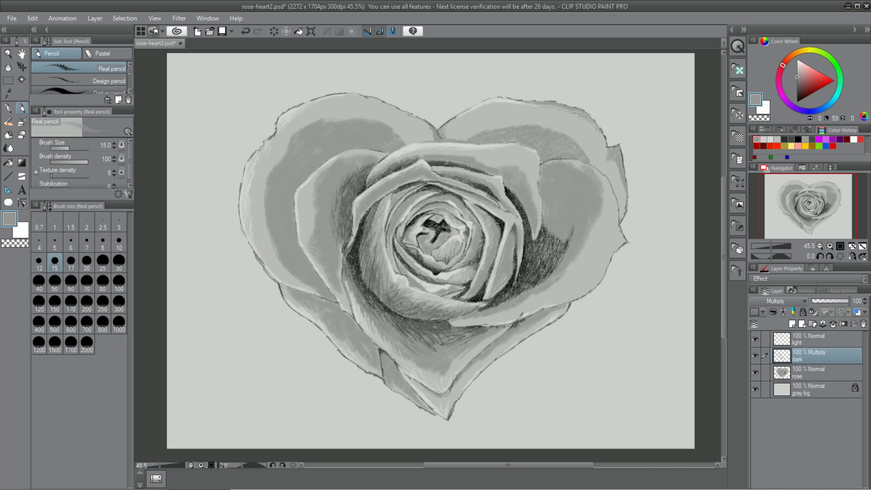
pyautogui.moveTo(478, 338); pyautogui.dragTo(546, 310)
pyautogui.moveTo(478, 358); pyautogui.dragTo(507, 334)
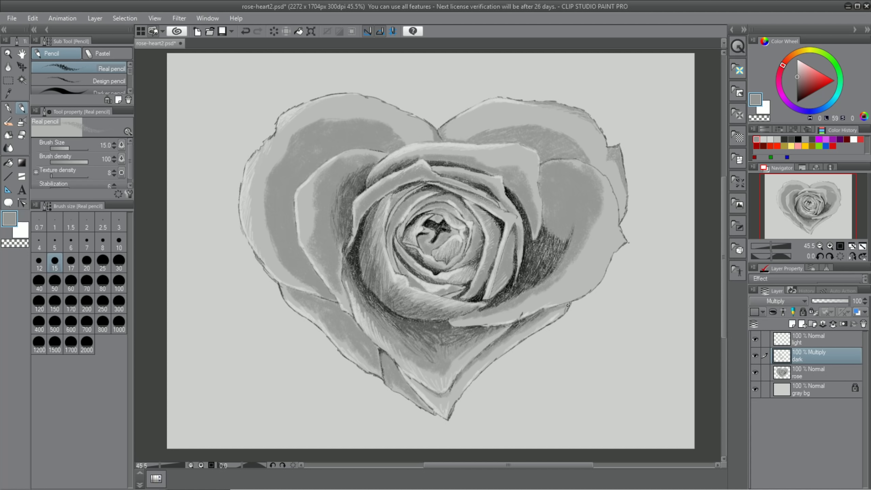
# - Shade the lower-right petal's outer edge, the heart's bottom tip and the lower-left outer petals with hatching
pyautogui.moveTo(571, 303); pyautogui.dragTo(480, 374)
pyautogui.moveTo(528, 336); pyautogui.dragTo(505, 354)
pyautogui.moveTo(449, 414); pyautogui.dragTo(465, 388)
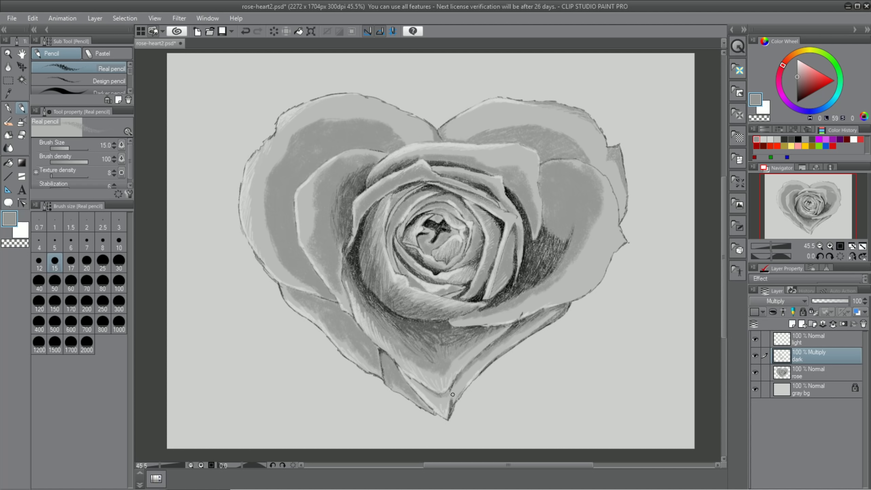
pyautogui.moveTo(382, 352)
pyautogui.mouseDown()
pyautogui.moveTo(423, 404)
pyautogui.moveTo(388, 387)
pyautogui.mouseUp()
pyautogui.moveTo(323, 299)
pyautogui.mouseDown()
pyautogui.moveTo(372, 341)
pyautogui.moveTo(376, 355)
pyautogui.moveTo(292, 288)
pyautogui.moveTo(310, 295)
pyautogui.mouseUp()
pyautogui.moveTo(314, 301); pyautogui.dragTo(306, 295)
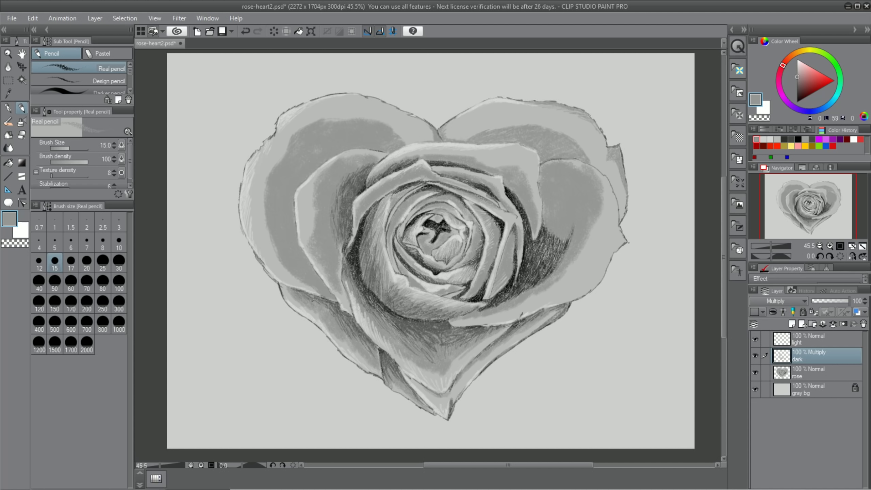
pyautogui.moveTo(323, 310)
pyautogui.mouseDown()
pyautogui.moveTo(335, 329)
pyautogui.moveTo(312, 293)
pyautogui.mouseUp()
# - Hatch shadows on the lower parts of the left inner petal and the large left outer petal
pyautogui.moveTo(340, 281)
pyautogui.mouseDown()
pyautogui.moveTo(341, 290)
pyautogui.moveTo(350, 305)
pyautogui.moveTo(337, 287)
pyautogui.moveTo(340, 294)
pyautogui.moveTo(341, 257)
pyautogui.moveTo(329, 273)
pyautogui.moveTo(336, 252)
pyautogui.mouseUp()
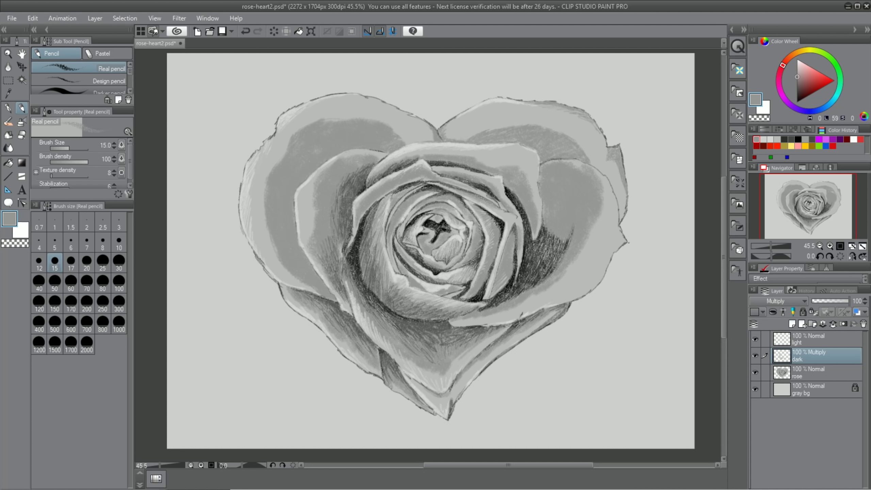
pyautogui.moveTo(344, 301); pyautogui.dragTo(349, 305)
pyautogui.moveTo(319, 284); pyautogui.dragTo(337, 300)
pyautogui.moveTo(296, 257); pyautogui.dragTo(330, 294)
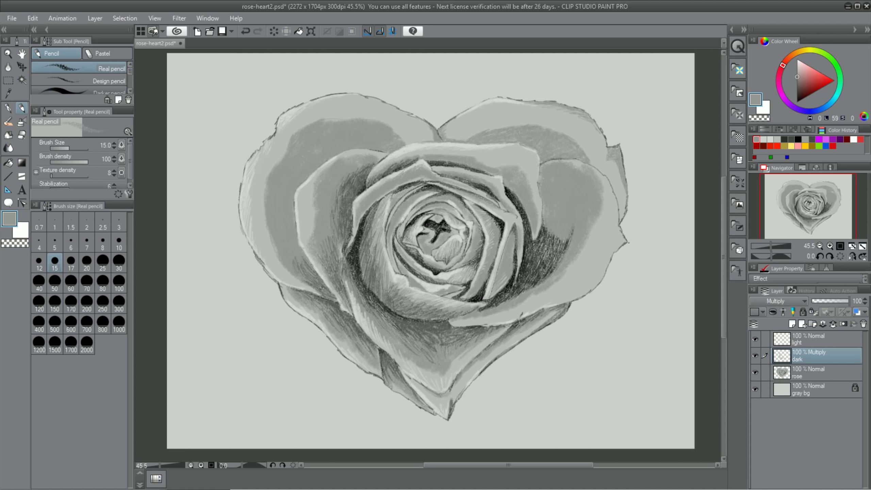
pyautogui.moveTo(283, 272); pyautogui.dragTo(313, 292)
pyautogui.moveTo(289, 249); pyautogui.dragTo(315, 292)
# - Extend the hatching up through the large left outer petal to its top, and darken the left inner petal
pyautogui.moveTo(277, 202); pyautogui.dragTo(297, 249)
pyautogui.moveTo(279, 187); pyautogui.dragTo(293, 228)
pyautogui.moveTo(299, 154); pyautogui.dragTo(309, 192)
pyautogui.moveTo(347, 150); pyautogui.dragTo(400, 142)
pyautogui.moveTo(341, 142)
pyautogui.mouseDown()
pyautogui.moveTo(328, 156)
pyautogui.moveTo(326, 240)
pyautogui.mouseUp()
# - Hatch shadows on the upper central petal, under its folded rim and down its right side
pyautogui.moveTo(429, 155); pyautogui.dragTo(481, 168)
pyautogui.moveTo(497, 171); pyautogui.dragTo(532, 225)
pyautogui.moveTo(502, 176); pyautogui.dragTo(518, 198)
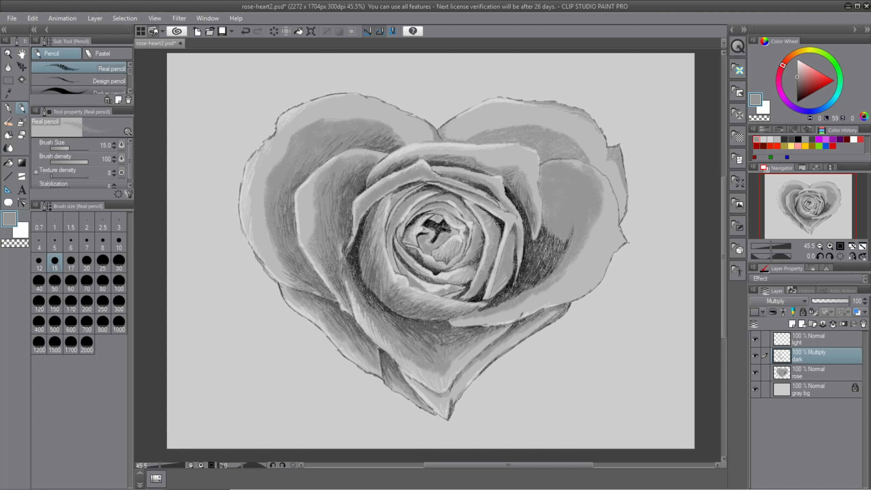
pyautogui.moveTo(479, 167); pyautogui.dragTo(498, 175)
pyautogui.moveTo(515, 181); pyautogui.dragTo(523, 199)
pyautogui.moveTo(469, 164); pyautogui.dragTo(481, 171)
# - Shade the rose's core and the narrow petals arching over its upper left
pyautogui.moveTo(419, 247)
pyautogui.mouseDown()
pyautogui.moveTo(432, 229)
pyautogui.moveTo(440, 241)
pyautogui.moveTo(459, 229)
pyautogui.moveTo(442, 215)
pyautogui.moveTo(415, 223)
pyautogui.mouseUp()
pyautogui.moveTo(413, 233)
pyautogui.mouseDown()
pyautogui.moveTo(429, 214)
pyautogui.moveTo(424, 192)
pyautogui.moveTo(412, 201)
pyautogui.mouseUp()
pyautogui.moveTo(379, 208); pyautogui.dragTo(416, 186)
pyautogui.moveTo(359, 220); pyautogui.dragTo(376, 199)
pyautogui.moveTo(372, 203)
pyautogui.mouseDown()
pyautogui.moveTo(419, 174)
pyautogui.moveTo(449, 172)
pyautogui.mouseUp()
pyautogui.moveTo(481, 223); pyautogui.dragTo(494, 211)
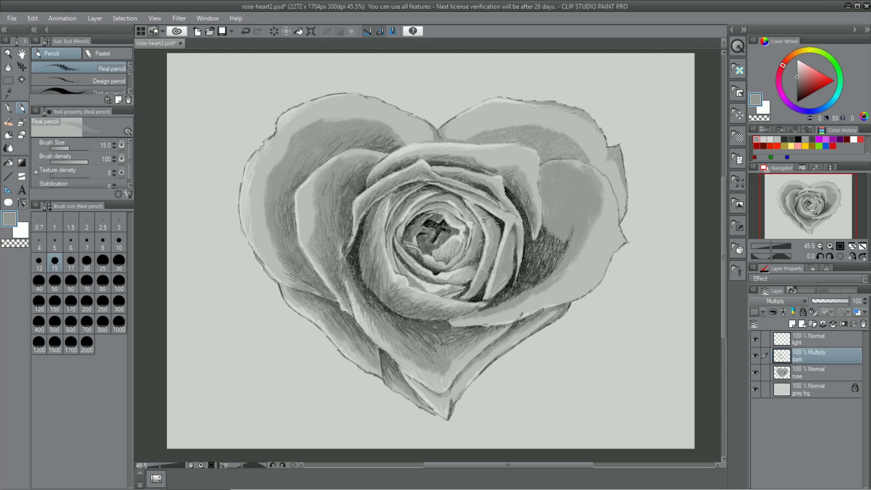
# - Hatch shadows between the narrow curved petals to the right of the rose's core
pyautogui.moveTo(482, 246); pyautogui.dragTo(501, 218)
pyautogui.moveTo(473, 293)
pyautogui.mouseDown()
pyautogui.moveTo(498, 245)
pyautogui.moveTo(514, 234)
pyautogui.mouseUp()
pyautogui.moveTo(500, 272); pyautogui.dragTo(518, 230)
pyautogui.moveTo(506, 274); pyautogui.dragTo(514, 260)
# - Deepen the shading around the rings of small inner petals, from above the core round to its lower left
pyautogui.moveTo(418, 205); pyautogui.dragTo(445, 194)
pyautogui.moveTo(463, 218)
pyautogui.mouseDown()
pyautogui.moveTo(472, 209)
pyautogui.moveTo(461, 205)
pyautogui.mouseUp()
pyautogui.moveTo(437, 262); pyautogui.dragTo(478, 243)
pyautogui.moveTo(473, 249); pyautogui.dragTo(480, 227)
pyautogui.moveTo(459, 285); pyautogui.dragTo(472, 269)
pyautogui.moveTo(409, 292); pyautogui.dragTo(427, 277)
pyautogui.moveTo(394, 273)
pyautogui.mouseDown()
pyautogui.moveTo(402, 251)
pyautogui.moveTo(392, 240)
pyautogui.mouseUp()
pyautogui.moveTo(396, 269); pyautogui.dragTo(401, 257)
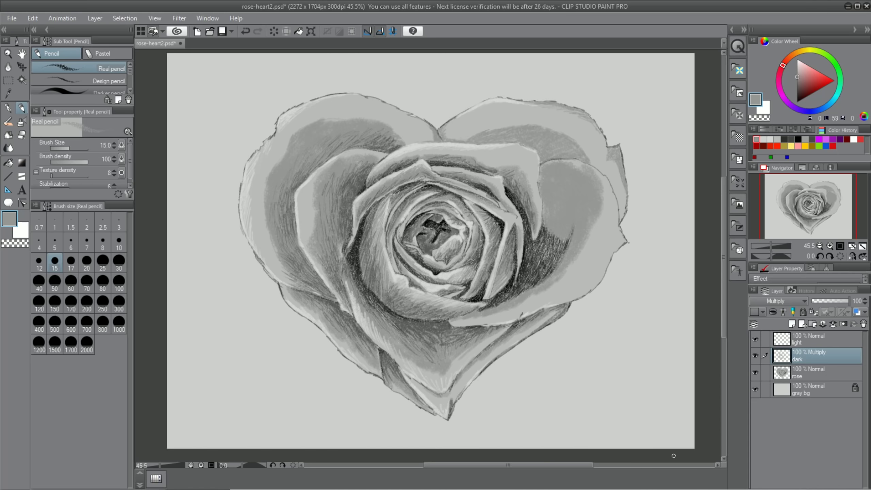
# - Flip the canvas horizontally to check the drawing, and undo the flip
pyautogui.click(32, 18)
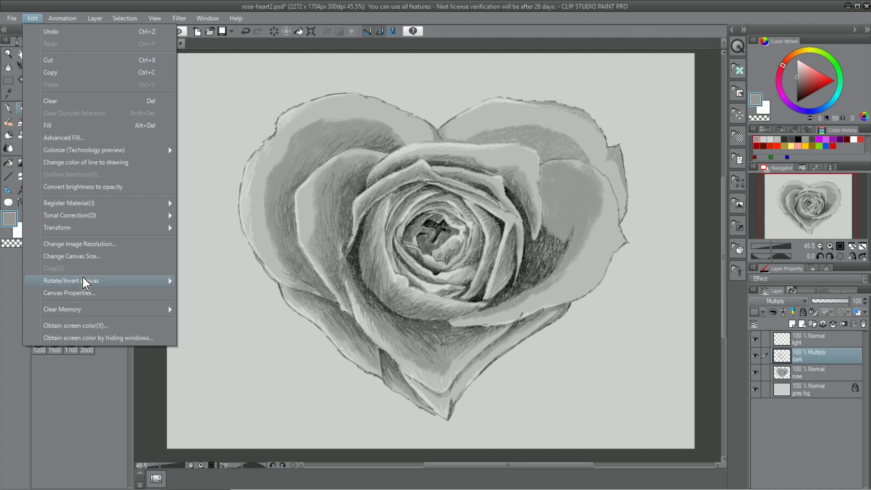
pyautogui.moveTo(83, 280)
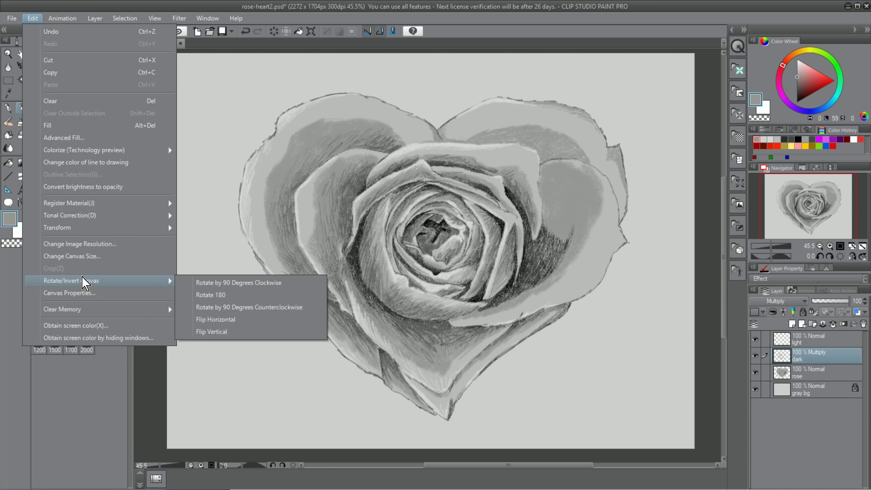
pyautogui.click(220, 321)
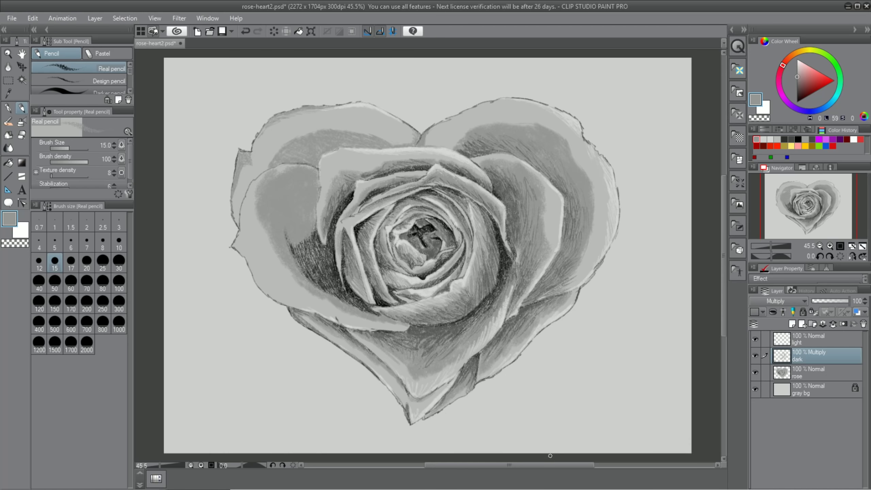
pyautogui.hotkey('ctrl', 'z')
# - On the light layer, hatch sampled light gray pencil highlights along the rim of the upper-right back petal
pyautogui.press('b')
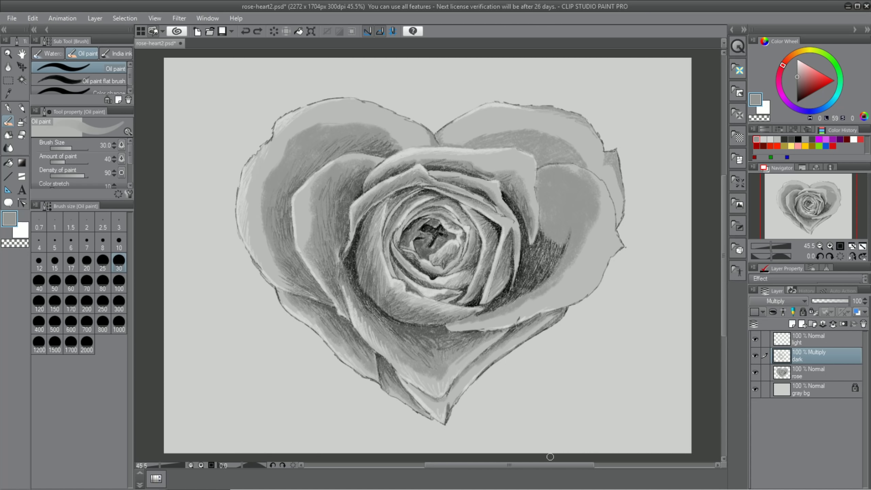
pyautogui.keyDown('alt'); pyautogui.click(477, 124); pyautogui.keyUp('alt')
pyautogui.hotkey('alt', ']')
pyautogui.press('p')
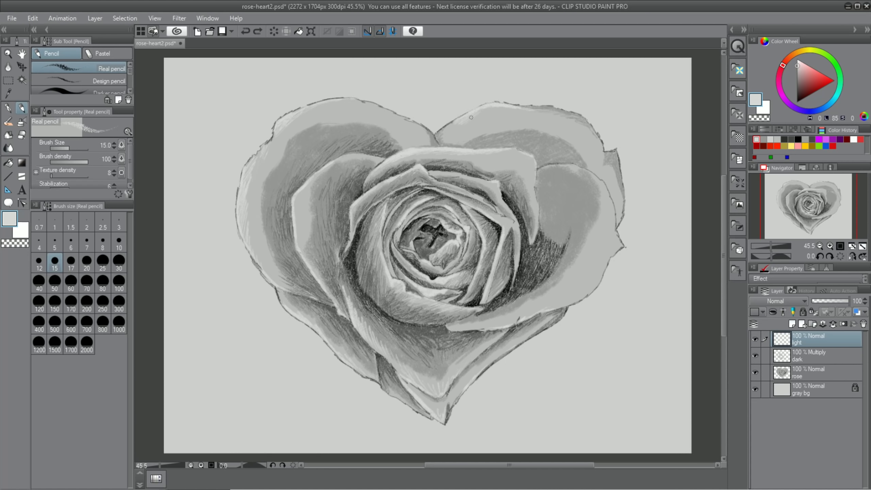
pyautogui.moveTo(509, 111); pyautogui.dragTo(483, 120)
pyautogui.moveTo(535, 111); pyautogui.dragTo(587, 132)
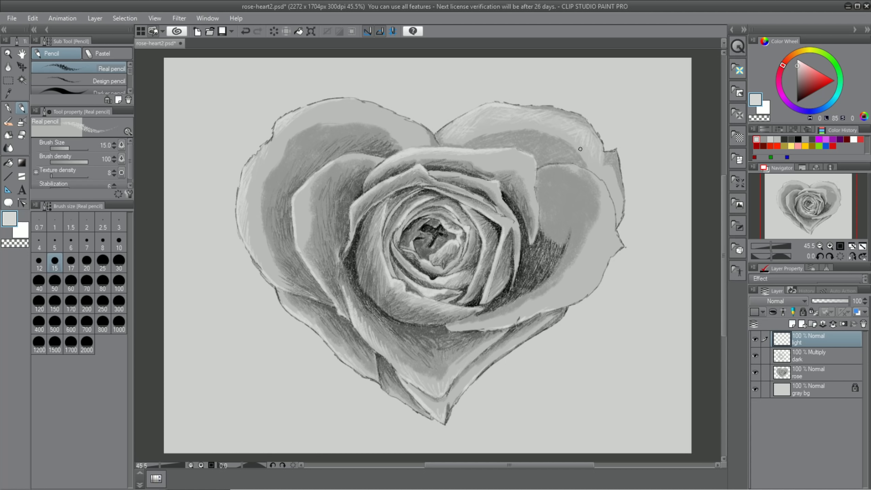
# - Hatch light gray highlights along the right petal's outer rim and lower fold, and over the bottom petals
pyautogui.moveTo(608, 180); pyautogui.dragTo(620, 219)
pyautogui.moveTo(602, 185)
pyautogui.mouseDown()
pyautogui.moveTo(615, 225)
pyautogui.moveTo(602, 251)
pyautogui.mouseUp()
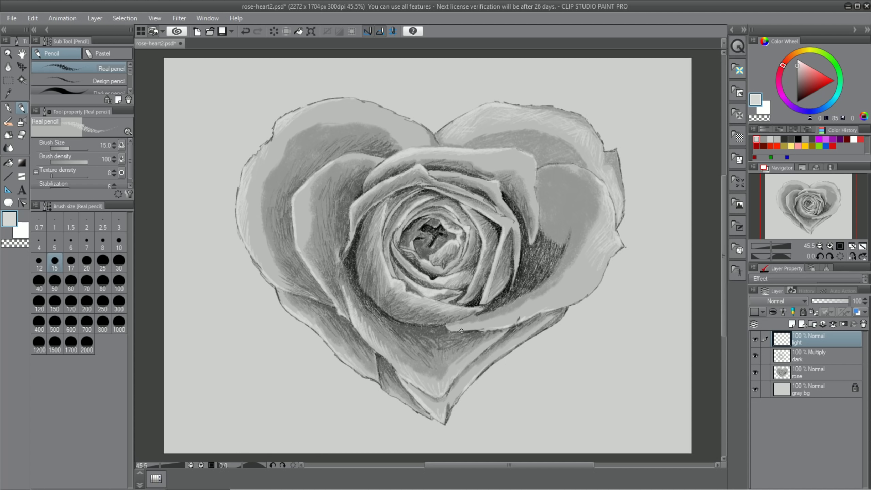
pyautogui.moveTo(462, 331); pyautogui.dragTo(488, 325)
pyautogui.moveTo(556, 301)
pyautogui.mouseDown()
pyautogui.moveTo(583, 292)
pyautogui.moveTo(575, 295)
pyautogui.mouseUp()
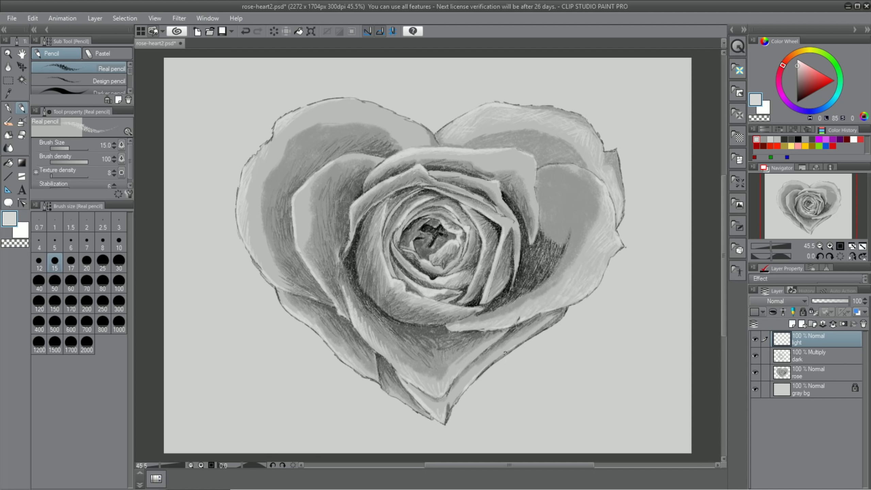
pyautogui.moveTo(431, 387)
pyautogui.mouseDown()
pyautogui.moveTo(439, 407)
pyautogui.moveTo(391, 402)
pyautogui.mouseUp()
pyautogui.moveTo(368, 342); pyautogui.dragTo(398, 374)
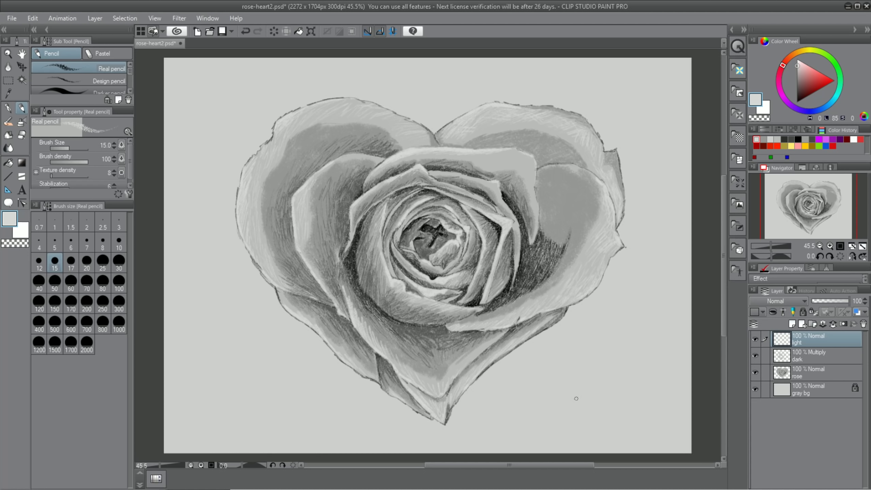
# - On the dark layer, hatch sampled mid gray shading over the right petal's interior, the petal behind it and its outer rim
pyautogui.hotkey('alt', '[')
pyautogui.keyDown('alt'); pyautogui.click(563, 241); pyautogui.keyUp('alt')
pyautogui.moveTo(549, 219)
pyautogui.mouseDown()
pyautogui.moveTo(569, 247)
pyautogui.moveTo(556, 206)
pyautogui.moveTo(584, 202)
pyautogui.moveTo(556, 227)
pyautogui.moveTo(597, 235)
pyautogui.mouseUp()
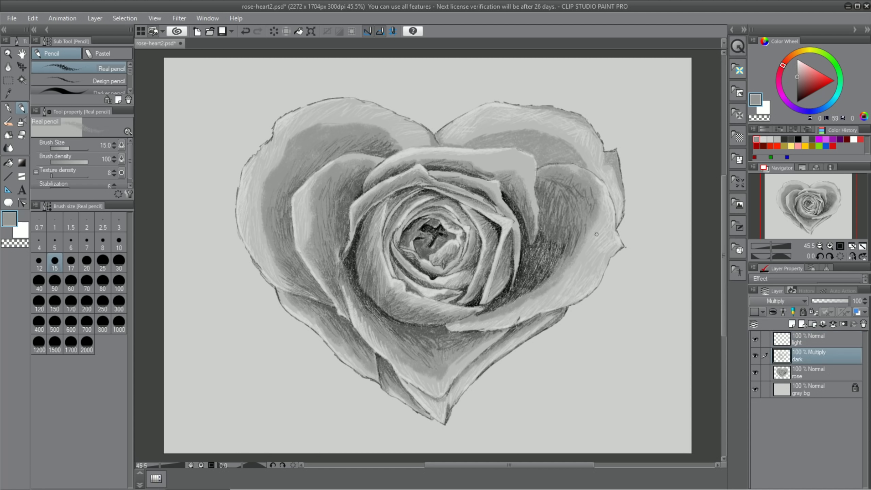
pyautogui.moveTo(566, 152)
pyautogui.mouseDown()
pyautogui.moveTo(494, 145)
pyautogui.moveTo(556, 149)
pyautogui.mouseUp()
pyautogui.moveTo(603, 264); pyautogui.dragTo(577, 302)
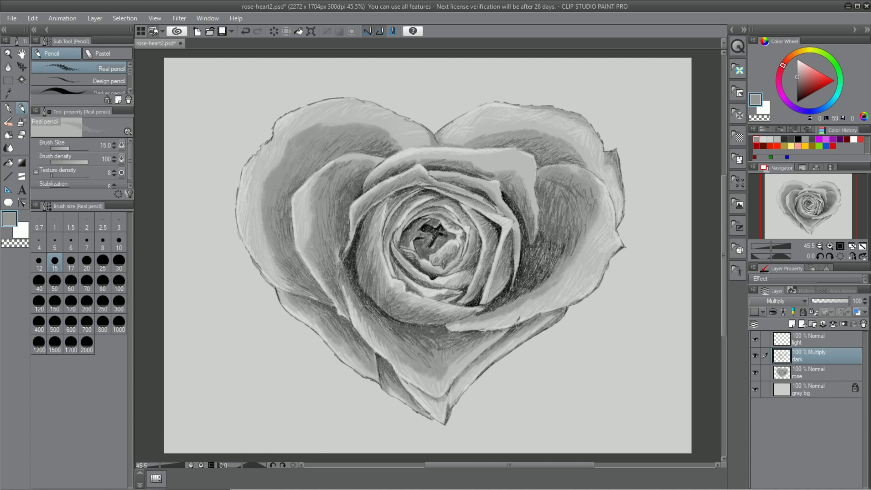
pyautogui.keyDown('alt'); pyautogui.click(574, 378); pyautogui.keyUp('alt')
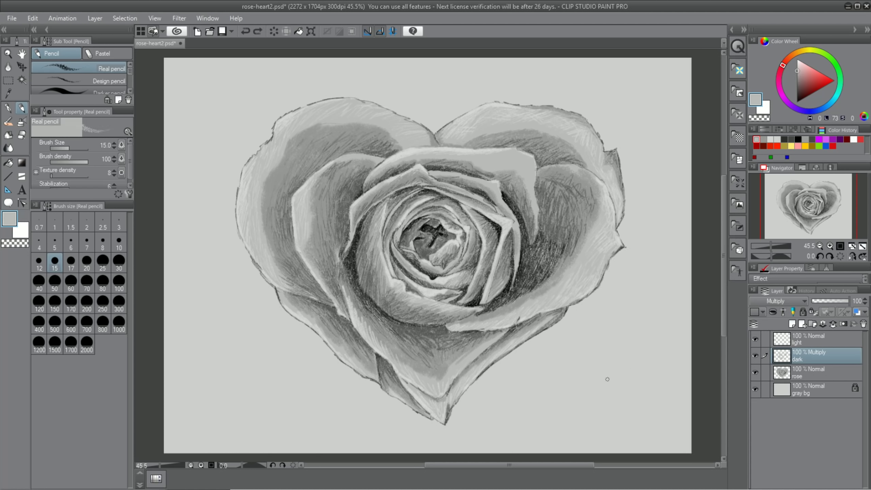
# - Save the drawing as a new Photoshop Document version named rose-heart3
pyautogui.click(11, 17)
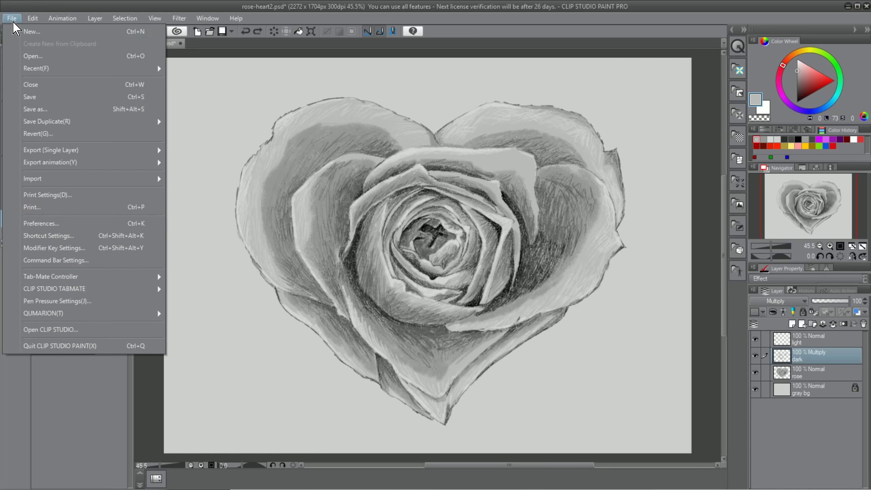
pyautogui.click(43, 113)
pyautogui.click(115, 314)
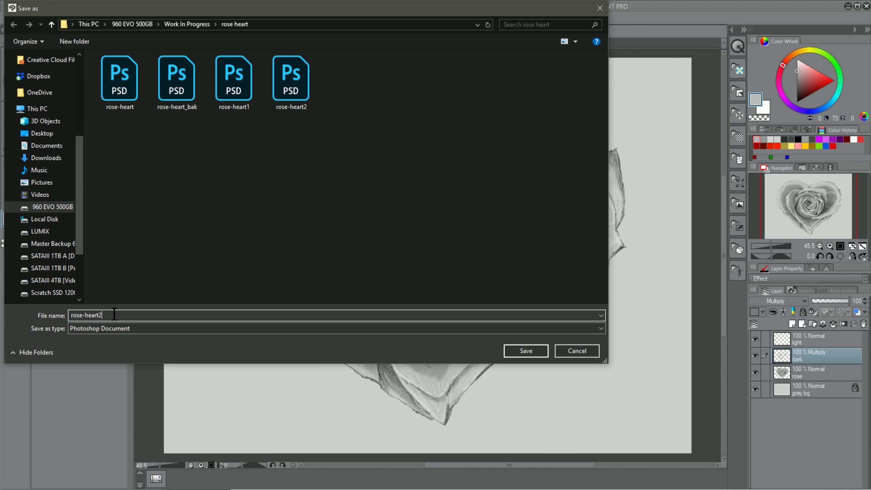
pyautogui.press('BackSpace')
pyautogui.write('3')
pyautogui.press('Return')
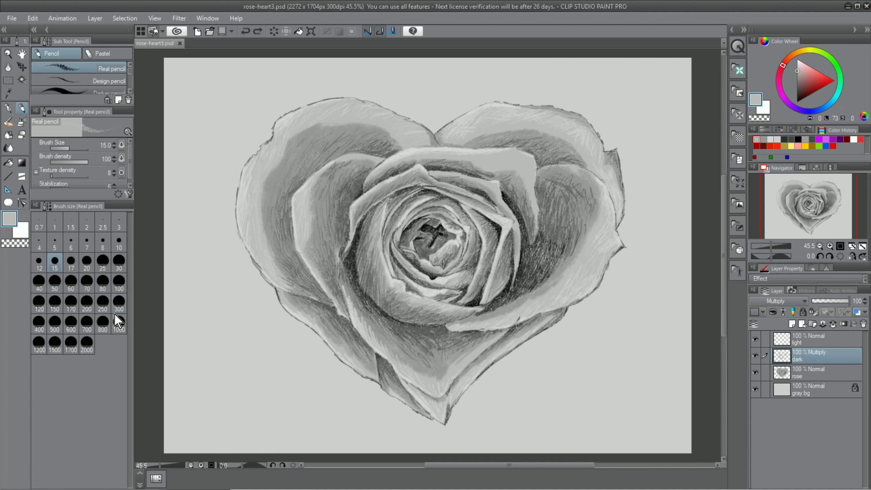
# - Merge the light, dark and rose layers into one layer and name it rose
pyautogui.click(817, 339)
pyautogui.keyDown('shift'); pyautogui.click(821, 372); pyautogui.keyUp('shift')
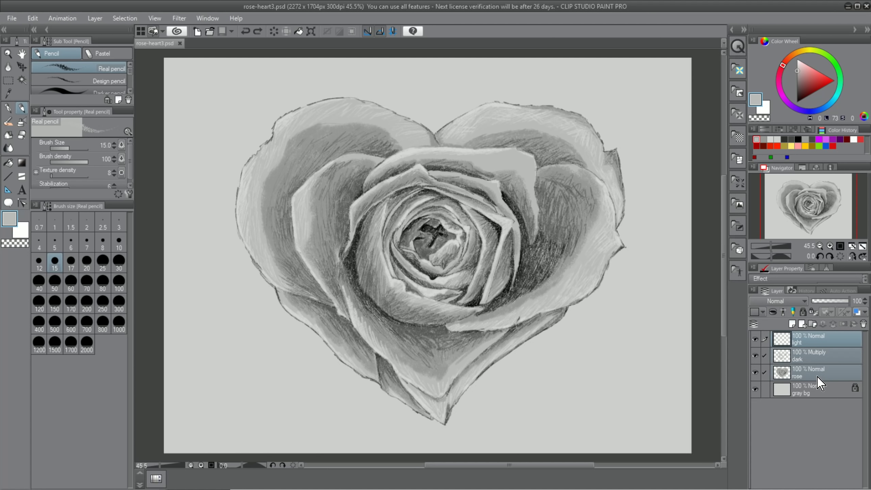
pyautogui.click(95, 18)
pyautogui.click(137, 239)
pyautogui.doubleClick(800, 342)
pyautogui.write('rose')
pyautogui.press('Return')
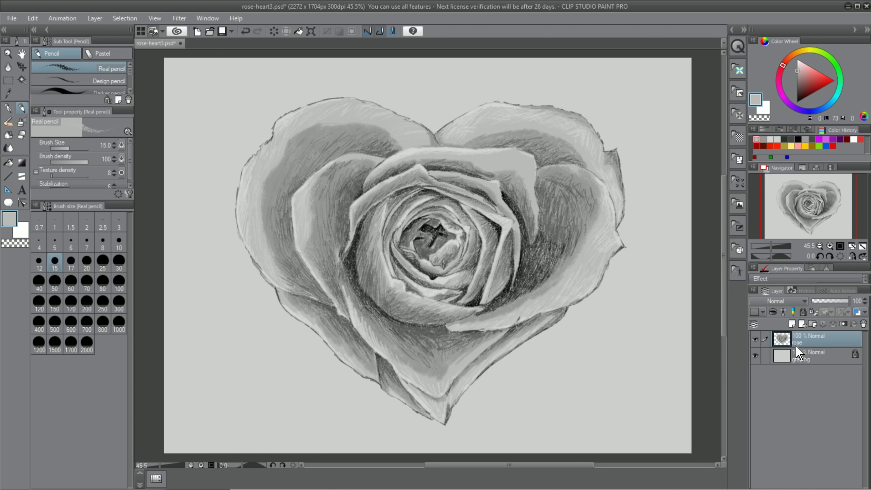
# - Hatch sampled near-black pencil shading on the petals around the lower left of the central bloom
pyautogui.moveTo(160, 466); pyautogui.dragTo(156, 467)
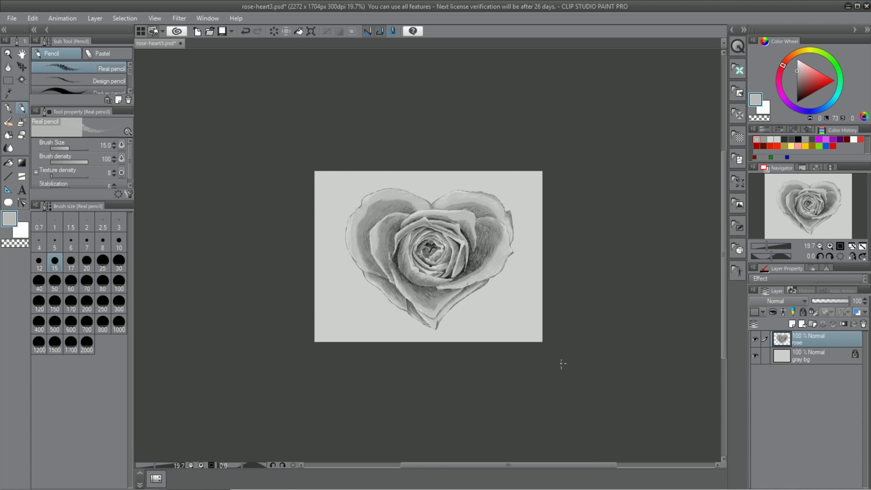
pyautogui.keyDown('alt'); pyautogui.click(402, 255); pyautogui.keyUp('alt')
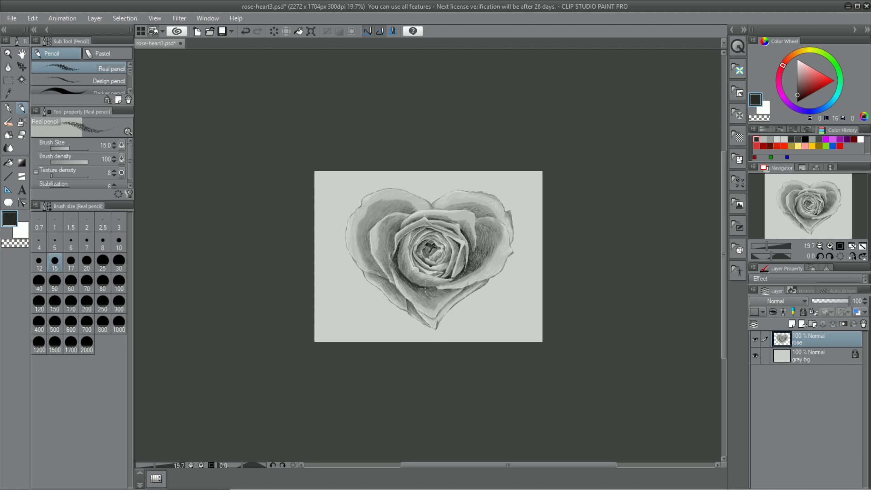
pyautogui.moveTo(424, 290)
pyautogui.mouseDown()
pyautogui.moveTo(432, 291)
pyautogui.moveTo(402, 282)
pyautogui.mouseUp()
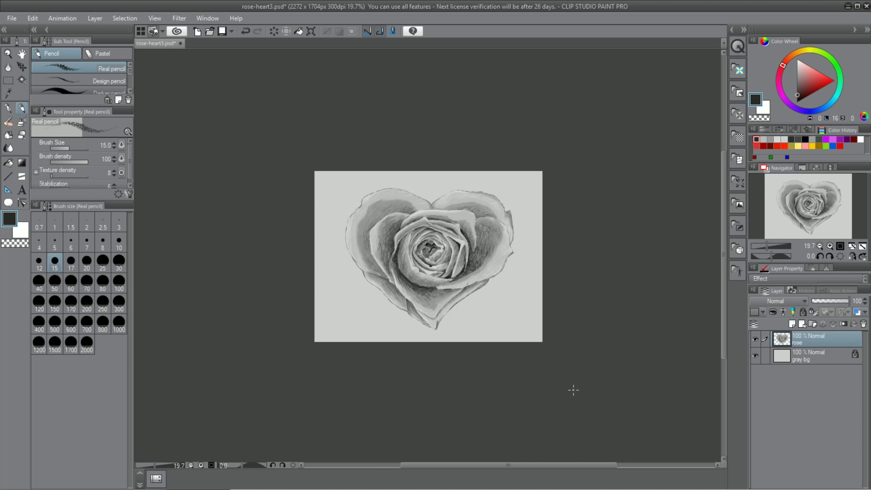
pyautogui.moveTo(421, 301)
pyautogui.mouseDown()
pyautogui.moveTo(433, 299)
pyautogui.moveTo(415, 293)
pyautogui.mouseUp()
# - Set the brush-type and pen-type cursors to Brush size and Dot, and the additional display for small brush-size cursors to None
pyautogui.click(14, 18)
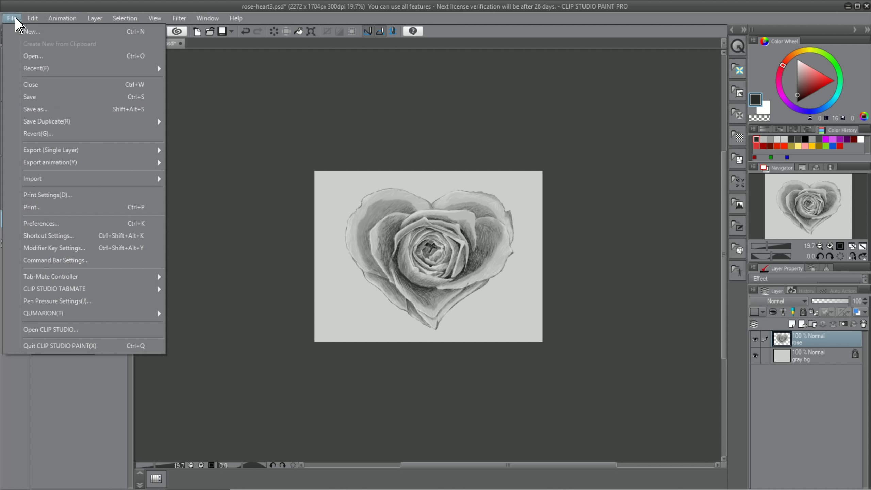
pyautogui.click(54, 234)
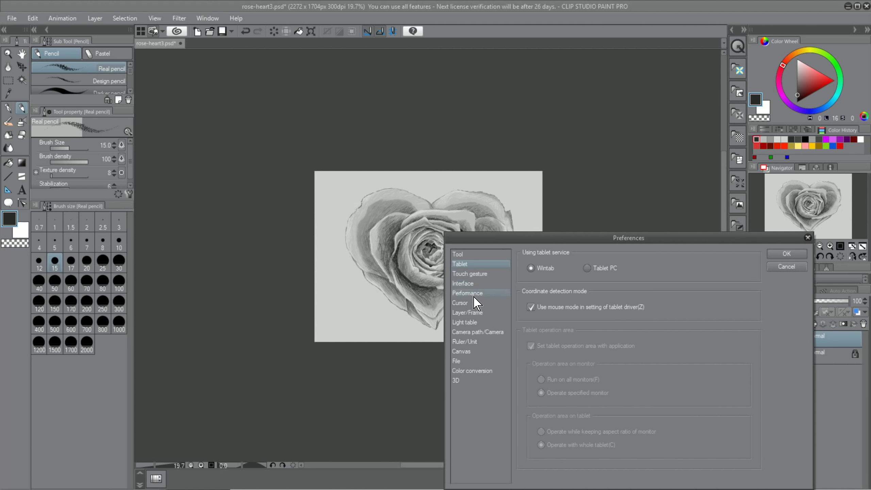
pyautogui.click(476, 307)
pyautogui.moveTo(546, 244); pyautogui.dragTo(340, 130)
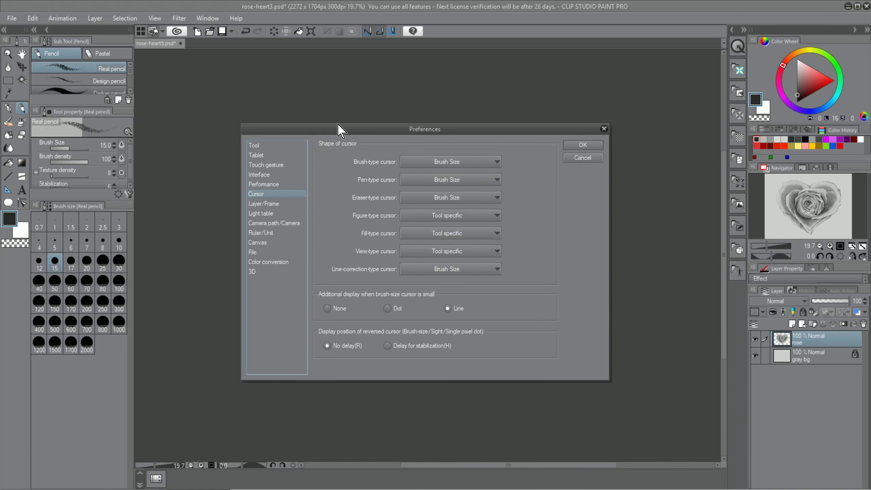
pyautogui.click(463, 163)
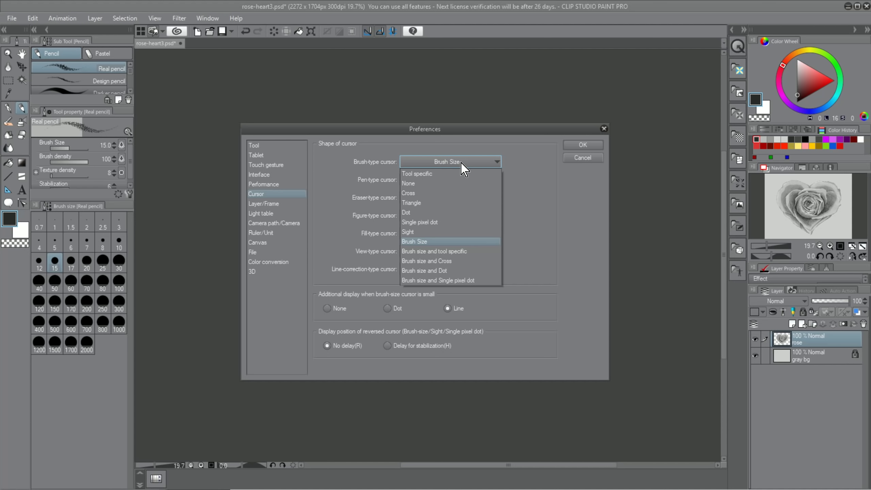
pyautogui.click(463, 162)
pyautogui.click(458, 179)
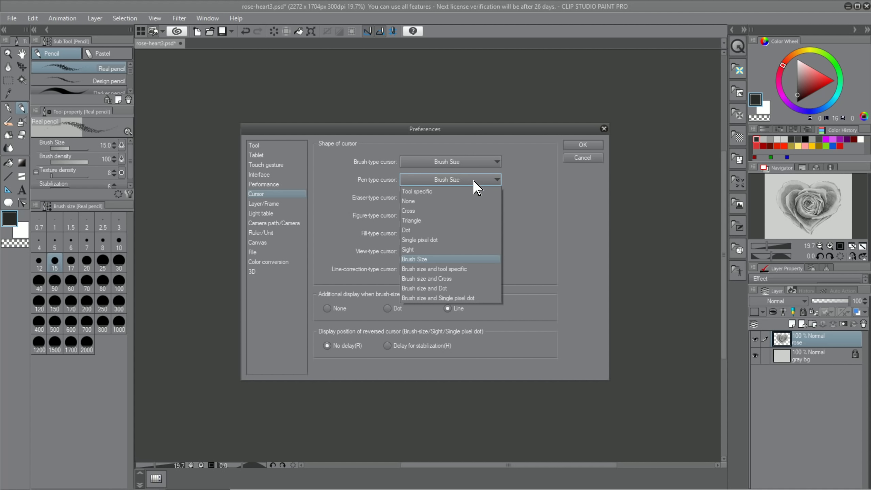
pyautogui.click(424, 288)
pyautogui.click(447, 162)
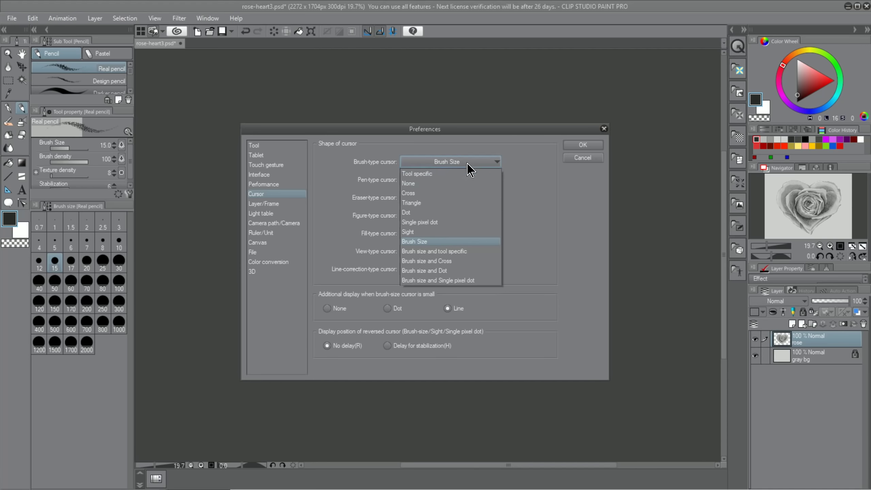
pyautogui.click(425, 270)
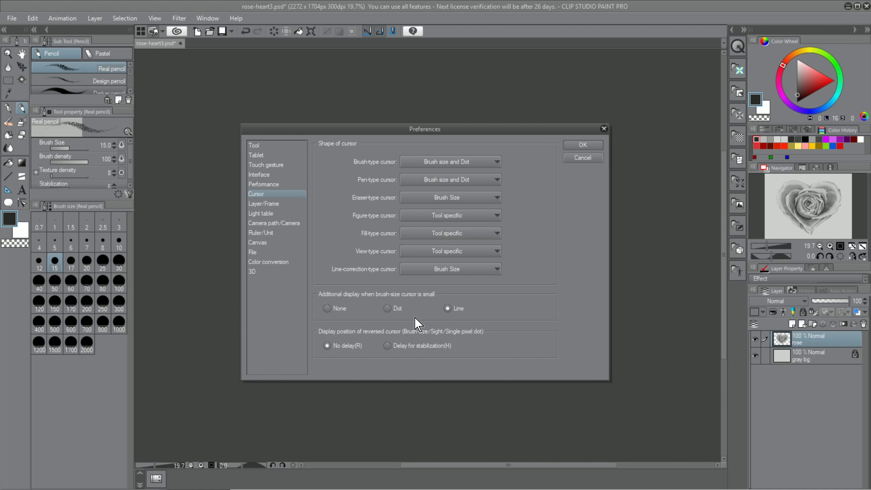
pyautogui.click(328, 308)
pyautogui.click(573, 146)
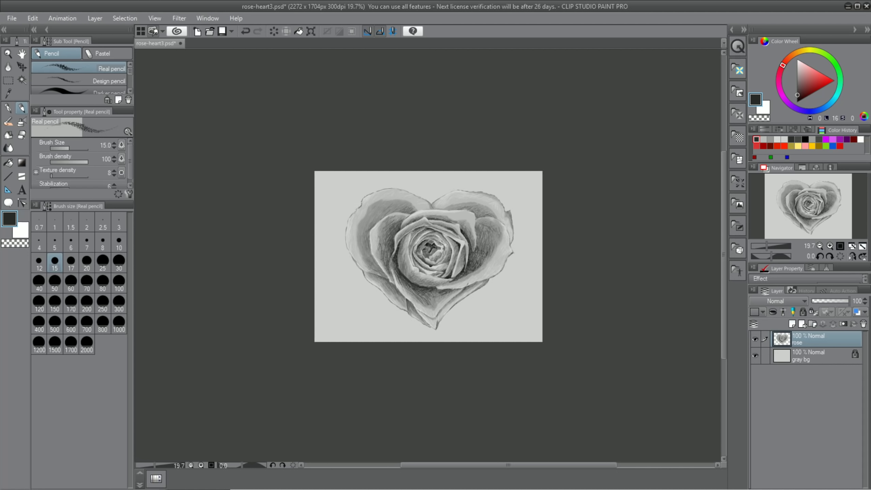
# - Compare the last strokes by undoing and redoing them, and deepen the near-black hatching in the bloom's center and beneath it
pyautogui.hotkey('ctrl', 'z')
pyautogui.hotkey('ctrl', 'y')
pyautogui.moveTo(398, 272); pyautogui.dragTo(416, 292)
pyautogui.hotkey('ctrl', 'z')
pyautogui.hotkey('ctrl', 'y')
pyautogui.moveTo(445, 246)
pyautogui.mouseDown()
pyautogui.moveTo(447, 258)
pyautogui.moveTo(441, 236)
pyautogui.moveTo(445, 242)
pyautogui.moveTo(416, 253)
pyautogui.mouseUp()
pyautogui.moveTo(442, 292); pyautogui.dragTo(430, 308)
# - Hatch near-black shading over the left petals, the upper back petals and the upper part of the central bloom
pyautogui.moveTo(382, 258); pyautogui.dragTo(374, 272)
pyautogui.moveTo(376, 237)
pyautogui.mouseDown()
pyautogui.moveTo(367, 268)
pyautogui.moveTo(360, 261)
pyautogui.mouseUp()
pyautogui.moveTo(363, 233); pyautogui.dragTo(379, 218)
pyautogui.moveTo(480, 215)
pyautogui.mouseDown()
pyautogui.moveTo(462, 278)
pyautogui.moveTo(476, 270)
pyautogui.moveTo(449, 281)
pyautogui.moveTo(464, 260)
pyautogui.moveTo(454, 242)
pyautogui.moveTo(486, 239)
pyautogui.moveTo(492, 252)
pyautogui.moveTo(501, 239)
pyautogui.moveTo(438, 208)
pyautogui.moveTo(497, 208)
pyautogui.moveTo(431, 211)
pyautogui.moveTo(420, 198)
pyautogui.moveTo(411, 213)
pyautogui.moveTo(377, 203)
pyautogui.mouseUp()
pyautogui.moveTo(436, 221)
pyautogui.mouseDown()
pyautogui.moveTo(464, 220)
pyautogui.moveTo(459, 211)
pyautogui.moveTo(472, 236)
pyautogui.mouseUp()
# - With a near-white pencil at size 4, hatch highlights on the right petal's rim, the upper-right back petal and the inner petals
pyautogui.click(798, 63)
pyautogui.click(39, 242)
pyautogui.moveTo(513, 215); pyautogui.dragTo(512, 236)
pyautogui.moveTo(445, 197); pyautogui.dragTo(464, 193)
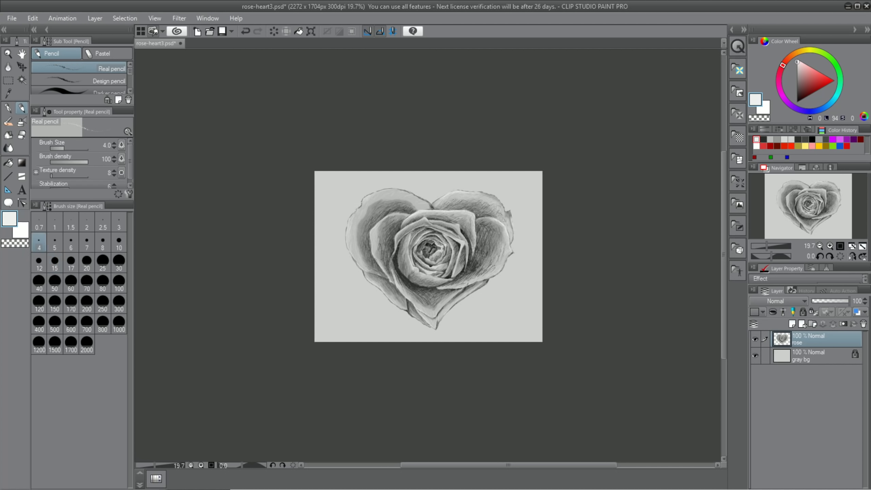
pyautogui.moveTo(404, 225)
pyautogui.mouseDown()
pyautogui.moveTo(452, 215)
pyautogui.moveTo(473, 232)
pyautogui.mouseUp()
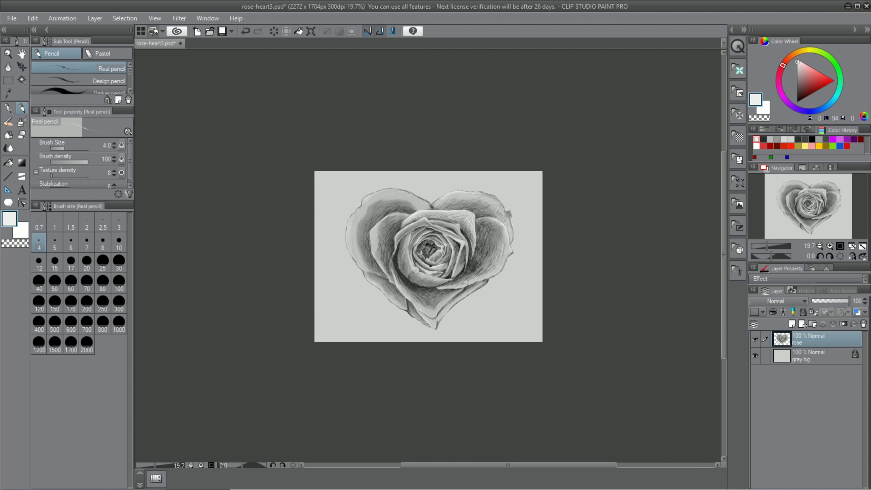
# - Enlarge the pencil to size 6 and hatch near-white highlights on the left petals' rims and the right petal's lower fold
pyautogui.press(']')
pyautogui.press(']')
pyautogui.moveTo(365, 198); pyautogui.dragTo(392, 189)
pyautogui.moveTo(349, 218); pyautogui.dragTo(350, 255)
pyautogui.moveTo(381, 196)
pyautogui.mouseDown()
pyautogui.moveTo(402, 191)
pyautogui.moveTo(370, 244)
pyautogui.mouseUp()
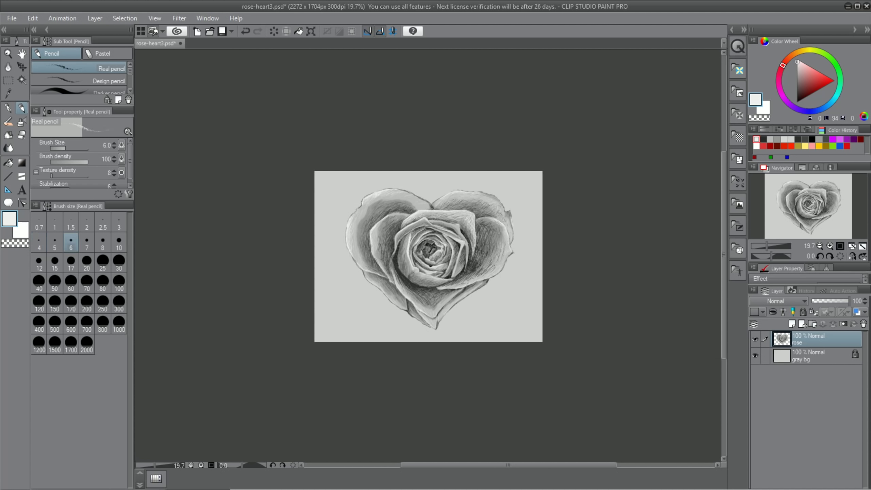
pyautogui.moveTo(455, 288)
pyautogui.mouseDown()
pyautogui.moveTo(504, 266)
pyautogui.moveTo(484, 220)
pyautogui.moveTo(471, 275)
pyautogui.mouseUp()
# - Hatch dark shading in the right petal's interior and beside the upper right of the bloom, with light gray strokes along the right petal's fold
pyautogui.click(797, 95)
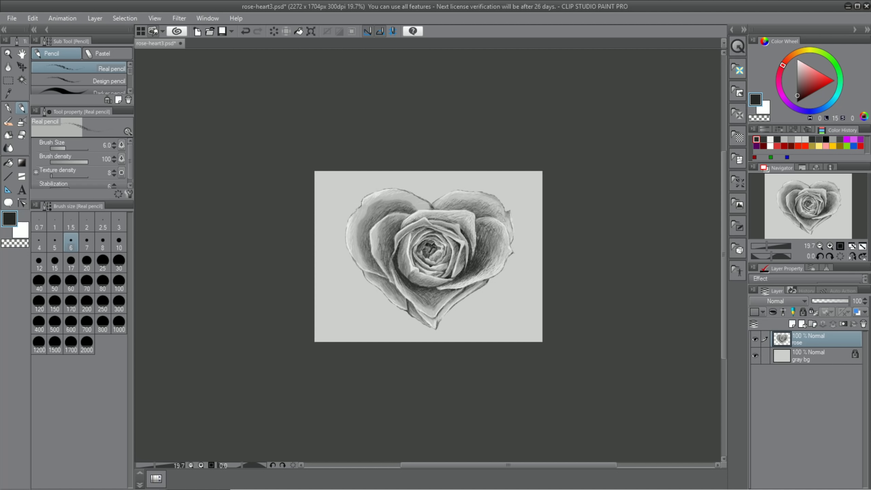
pyautogui.moveTo(497, 234); pyautogui.dragTo(479, 264)
pyautogui.moveTo(479, 272); pyautogui.dragTo(449, 285)
pyautogui.click(797, 67)
pyautogui.moveTo(498, 250); pyautogui.dragTo(460, 286)
pyautogui.click(797, 100)
pyautogui.moveTo(462, 225); pyautogui.dragTo(474, 251)
# - Choose a light gray pencil color and hatch over the right petal's interior
pyautogui.click(797, 93)
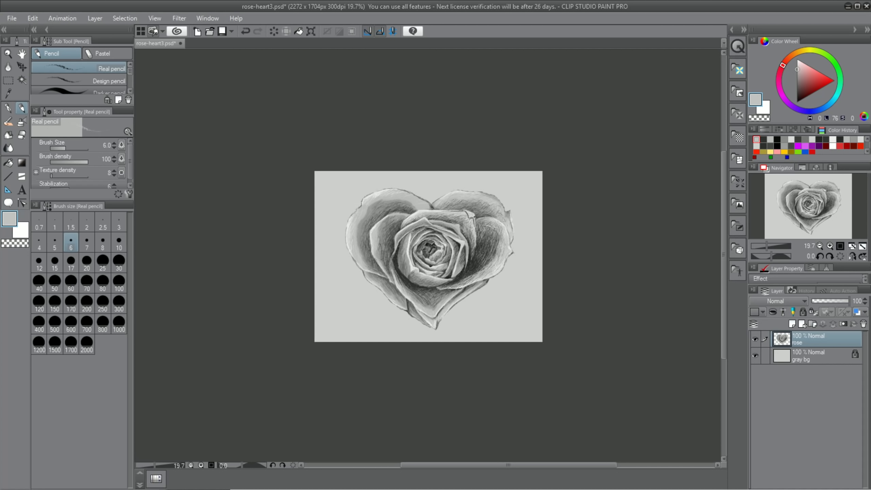
pyautogui.click(798, 90)
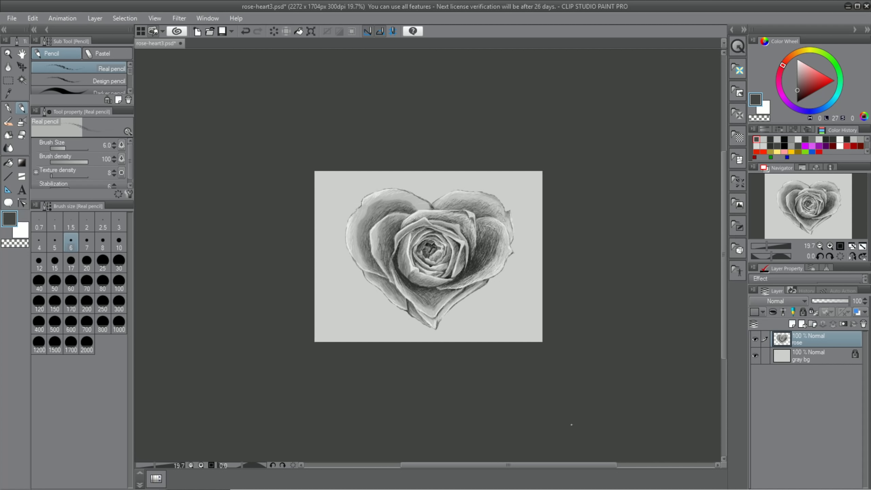
pyautogui.click(798, 82)
pyautogui.click(797, 68)
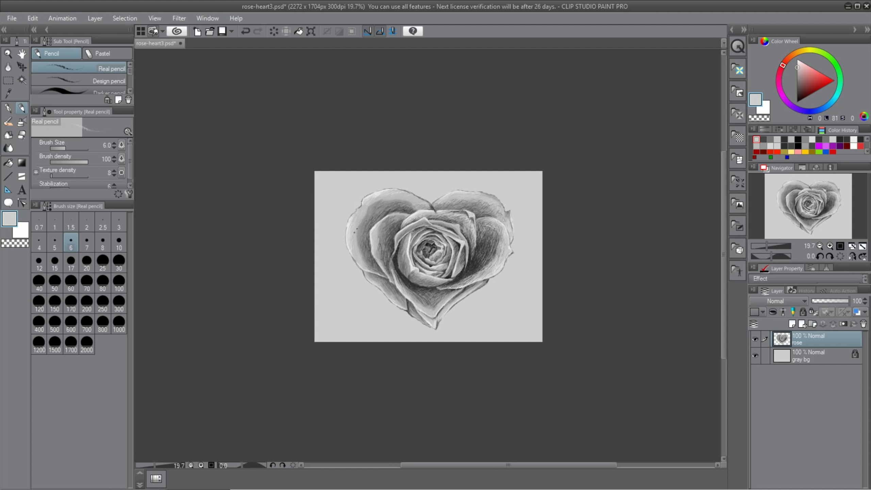
pyautogui.moveTo(495, 236); pyautogui.dragTo(495, 252)
# - Hatch black shading in the rose's center and around the lower-left edge of the central bloom
pyautogui.click(797, 102)
pyautogui.moveTo(446, 275)
pyautogui.mouseDown()
pyautogui.moveTo(476, 264)
pyautogui.moveTo(418, 241)
pyautogui.mouseUp()
pyautogui.moveTo(405, 256)
pyautogui.mouseDown()
pyautogui.moveTo(394, 279)
pyautogui.moveTo(424, 290)
pyautogui.mouseUp()
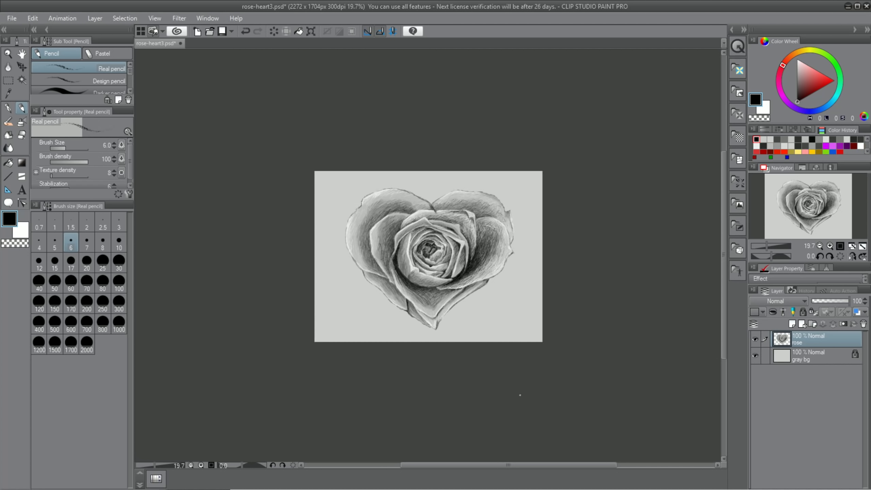
# - Hatch sampled light grays over both upper back petals, the left back petal and the central bloom's left side
pyautogui.keyDown('alt'); pyautogui.click(535, 337); pyautogui.keyUp('alt')
pyautogui.moveTo(484, 203)
pyautogui.mouseDown()
pyautogui.moveTo(472, 210)
pyautogui.moveTo(390, 198)
pyautogui.mouseUp()
pyautogui.keyDown('alt'); pyautogui.click(456, 198); pyautogui.keyUp('alt')
pyautogui.keyDown('alt'); pyautogui.click(394, 197); pyautogui.keyUp('alt')
pyautogui.moveTo(356, 236); pyautogui.dragTo(367, 206)
pyautogui.moveTo(385, 200)
pyautogui.mouseDown()
pyautogui.moveTo(380, 264)
pyautogui.moveTo(433, 281)
pyautogui.mouseUp()
pyautogui.moveTo(407, 240); pyautogui.dragTo(407, 271)
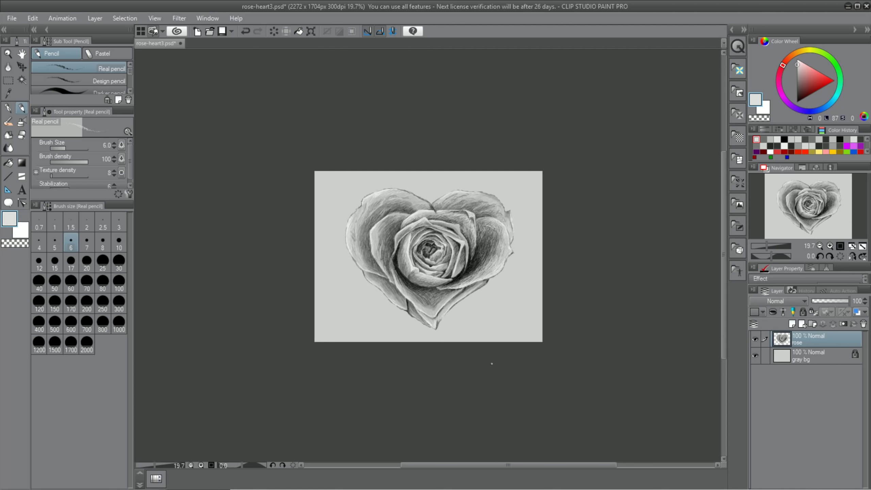
# - Reinforce the outer outline with a sampled dark gray along the right petal's edge and from the left side to the bottom tip
pyautogui.keyDown('alt'); pyautogui.click(512, 237); pyautogui.keyUp('alt')
pyautogui.moveTo(513, 228); pyautogui.dragTo(511, 246)
pyautogui.moveTo(349, 253); pyautogui.dragTo(435, 329)
pyautogui.hotkey('ctrl', '0')
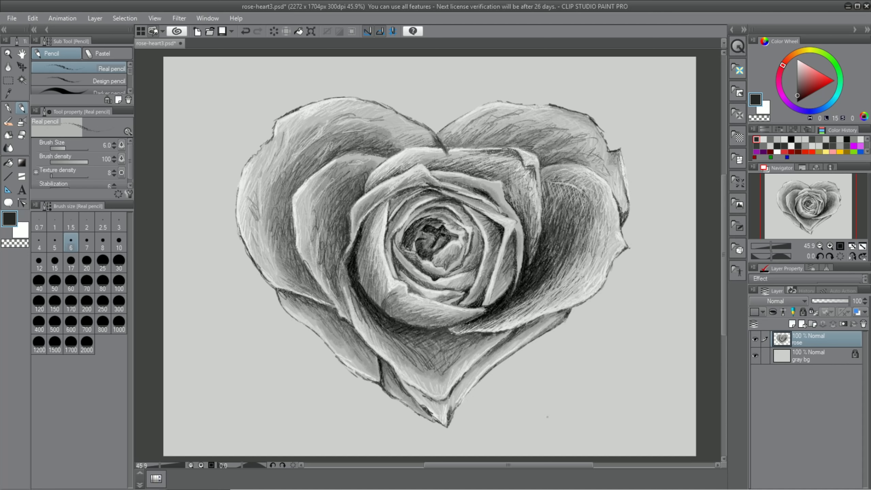
# - Save the drawing as a new Photoshop Document version named rose-heart4
pyautogui.click(12, 18)
pyautogui.press('Escape')
pyautogui.hotkey('ctrl', 'shift', 's')
pyautogui.click(118, 315)
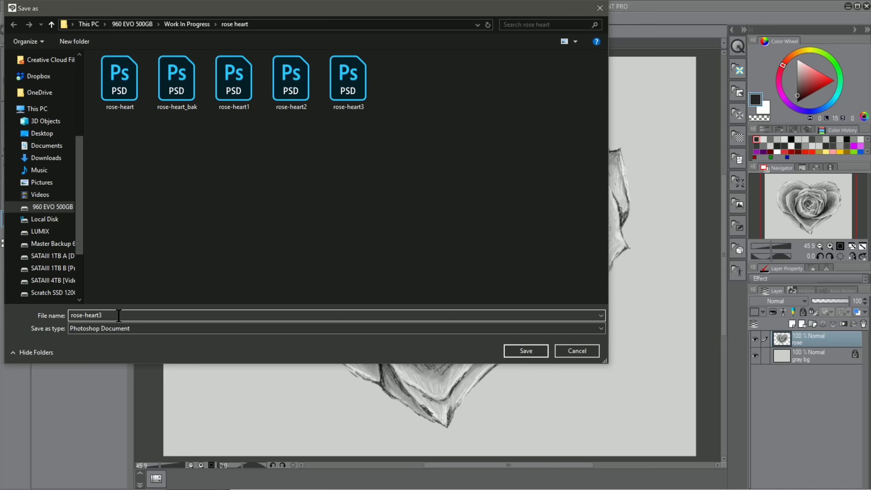
pyautogui.press('Return')
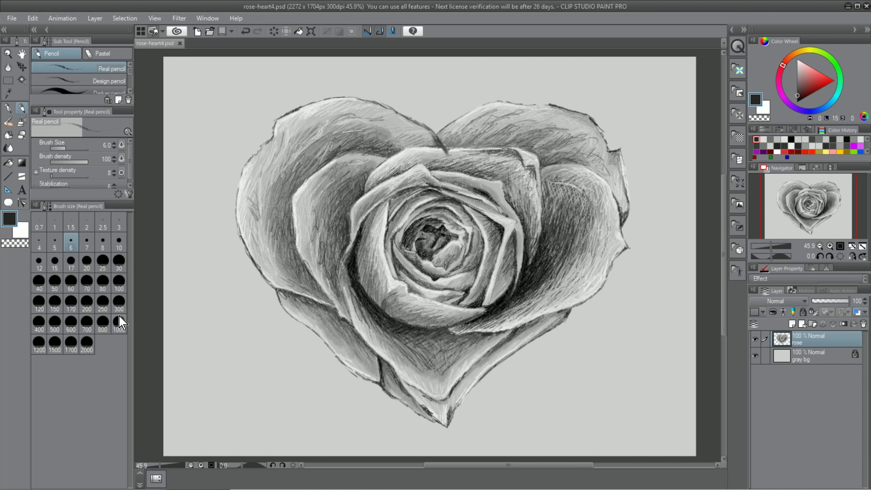
# - Expand the blending tool list and blend the upper-left back petal's pencil strokes with Running color on fiber at size 50
pyautogui.click(9, 148)
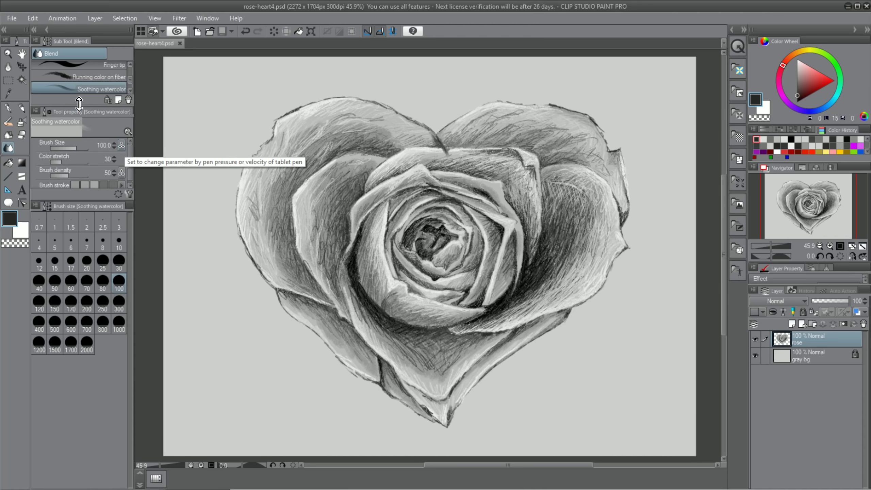
pyautogui.moveTo(80, 108); pyautogui.dragTo(81, 153)
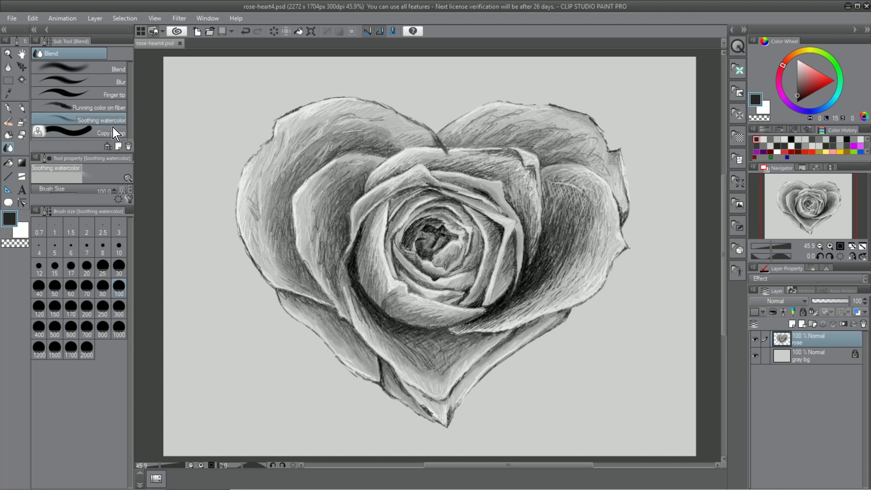
pyautogui.click(111, 107)
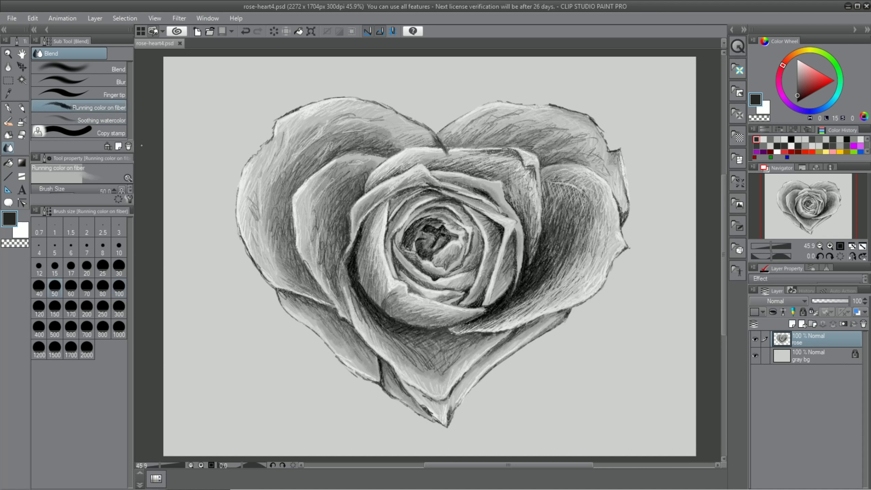
pyautogui.moveTo(314, 163)
pyautogui.mouseDown()
pyautogui.moveTo(304, 148)
pyautogui.moveTo(321, 133)
pyautogui.moveTo(284, 149)
pyautogui.moveTo(322, 125)
pyautogui.moveTo(285, 145)
pyautogui.moveTo(274, 168)
pyautogui.moveTo(294, 154)
pyautogui.moveTo(269, 190)
pyautogui.moveTo(296, 160)
pyautogui.moveTo(280, 198)
pyautogui.moveTo(333, 149)
pyautogui.mouseUp()
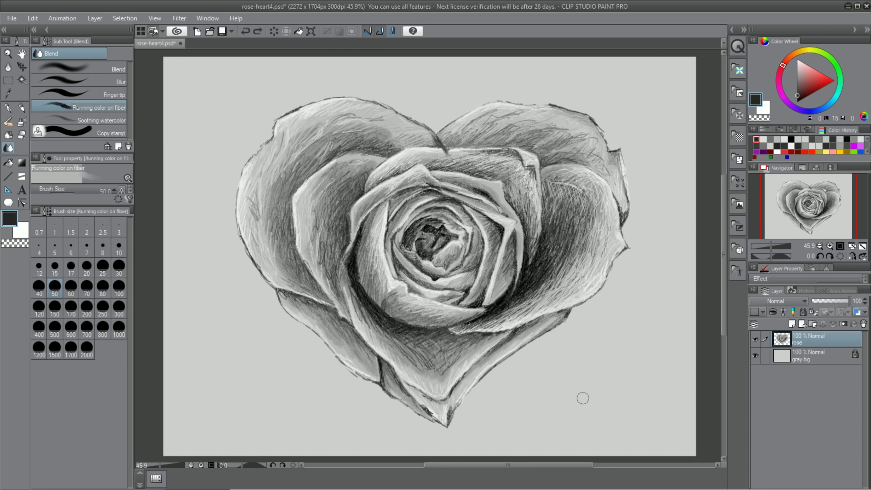
# - Try blending the upper-left back petal with Soothing watercolor at size 100
pyautogui.click(96, 120)
pyautogui.moveTo(306, 148)
pyautogui.mouseDown()
pyautogui.moveTo(301, 153)
pyautogui.moveTo(295, 141)
pyautogui.moveTo(278, 159)
pyautogui.moveTo(299, 134)
pyautogui.moveTo(299, 165)
pyautogui.moveTo(276, 193)
pyautogui.moveTo(339, 153)
pyautogui.mouseUp()
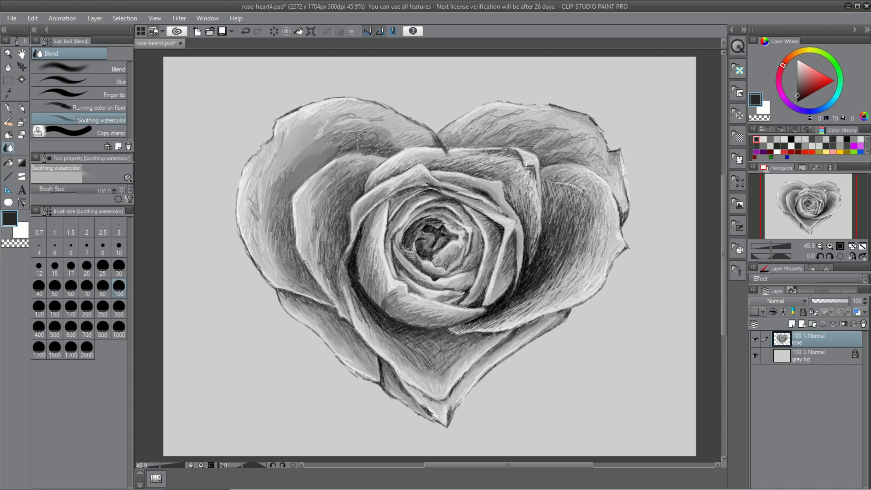
pyautogui.click(109, 108)
pyautogui.hotkey('ctrl', 'z')
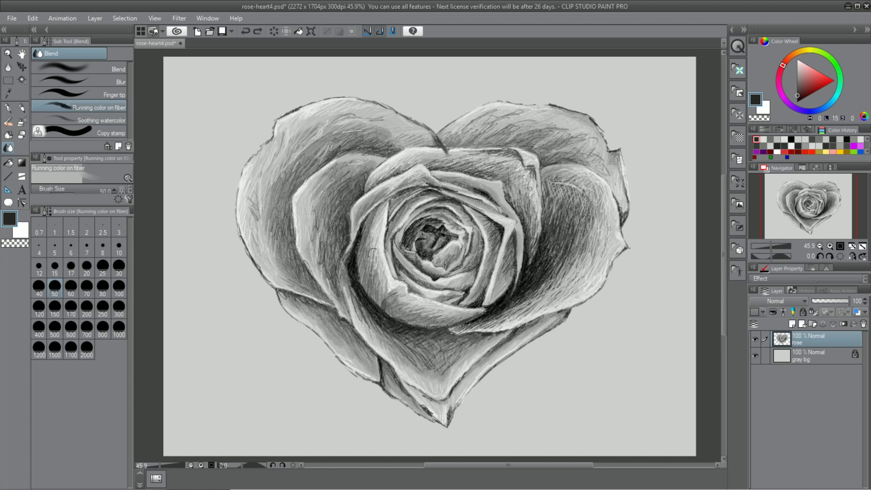
# - Blend the pencil hatching across all the rose's petals with Running color on fiber, following each petal's form
pyautogui.moveTo(376, 271)
pyautogui.mouseDown()
pyautogui.moveTo(354, 211)
pyautogui.moveTo(325, 189)
pyautogui.moveTo(335, 268)
pyautogui.moveTo(301, 194)
pyautogui.mouseUp()
pyautogui.moveTo(443, 161)
pyautogui.mouseDown()
pyautogui.moveTo(515, 168)
pyautogui.moveTo(549, 197)
pyautogui.moveTo(560, 240)
pyautogui.moveTo(599, 253)
pyautogui.moveTo(481, 316)
pyautogui.moveTo(375, 276)
pyautogui.moveTo(365, 213)
pyautogui.moveTo(487, 236)
pyautogui.moveTo(508, 271)
pyautogui.moveTo(503, 151)
pyautogui.moveTo(584, 152)
pyautogui.moveTo(621, 213)
pyautogui.moveTo(309, 161)
pyautogui.moveTo(290, 237)
pyautogui.moveTo(364, 309)
pyautogui.moveTo(429, 357)
pyautogui.moveTo(508, 340)
pyautogui.moveTo(306, 316)
pyautogui.moveTo(406, 197)
pyautogui.moveTo(452, 212)
pyautogui.moveTo(521, 168)
pyautogui.moveTo(527, 278)
pyautogui.mouseUp()
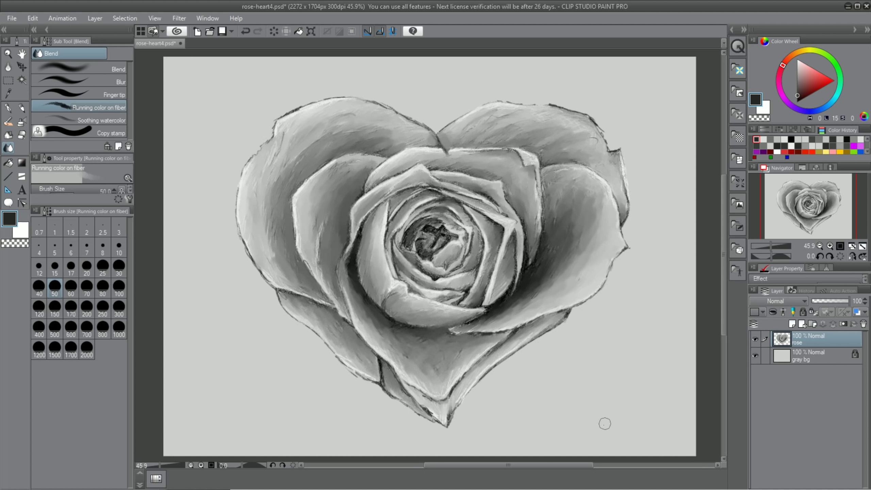
# - Undo the last blending stroke and clean the rose's outer outline with the Hard eraser at size 17
pyautogui.hotkey('ctrl', 'z')
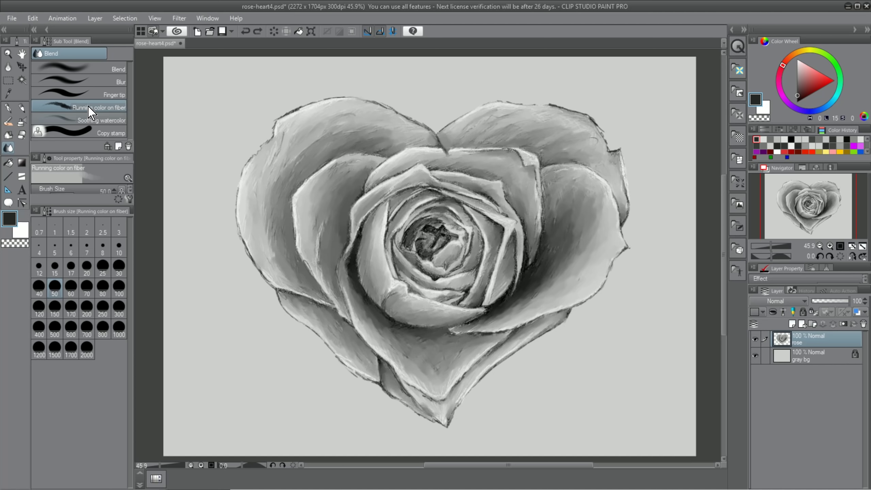
pyautogui.click(22, 134)
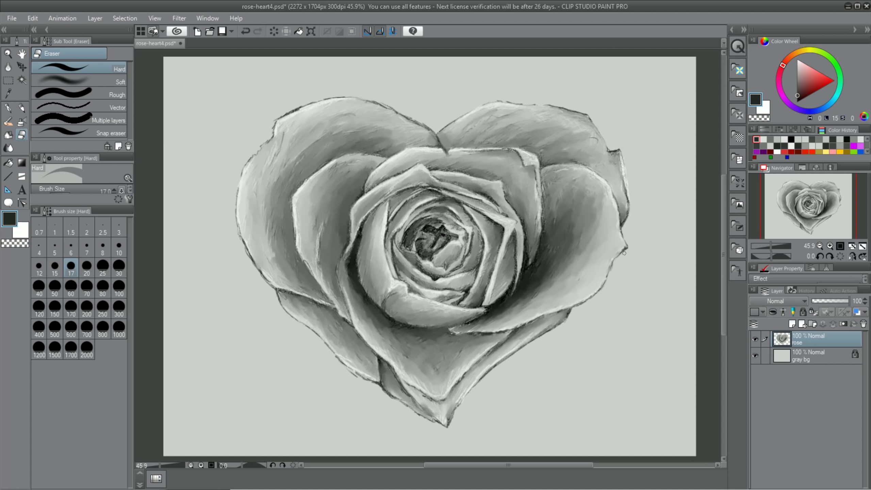
pyautogui.moveTo(457, 411); pyautogui.dragTo(450, 427)
pyautogui.moveTo(300, 107); pyautogui.dragTo(278, 116)
pyautogui.moveTo(257, 145); pyautogui.dragTo(257, 148)
pyautogui.moveTo(232, 213); pyautogui.dragTo(273, 293)
pyautogui.moveTo(384, 101)
pyautogui.mouseDown()
pyautogui.moveTo(374, 99)
pyautogui.moveTo(410, 117)
pyautogui.mouseUp()
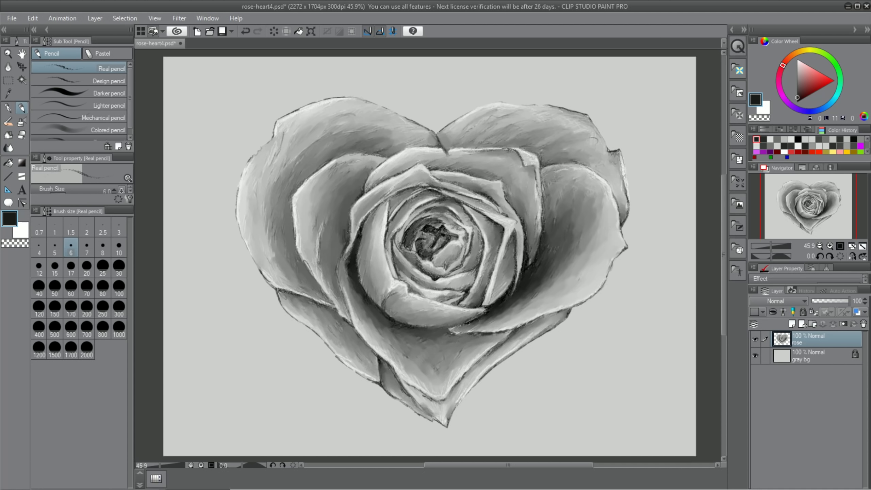
# - Hatch dark Real pencil strokes at size 6 over the left inner petal's shadow and blend them with Running color on fiber
pyautogui.moveTo(358, 189); pyautogui.dragTo(342, 248)
pyautogui.moveTo(363, 180)
pyautogui.mouseDown()
pyautogui.moveTo(336, 263)
pyautogui.moveTo(341, 293)
pyautogui.mouseUp()
pyautogui.moveTo(334, 226); pyautogui.dragTo(326, 273)
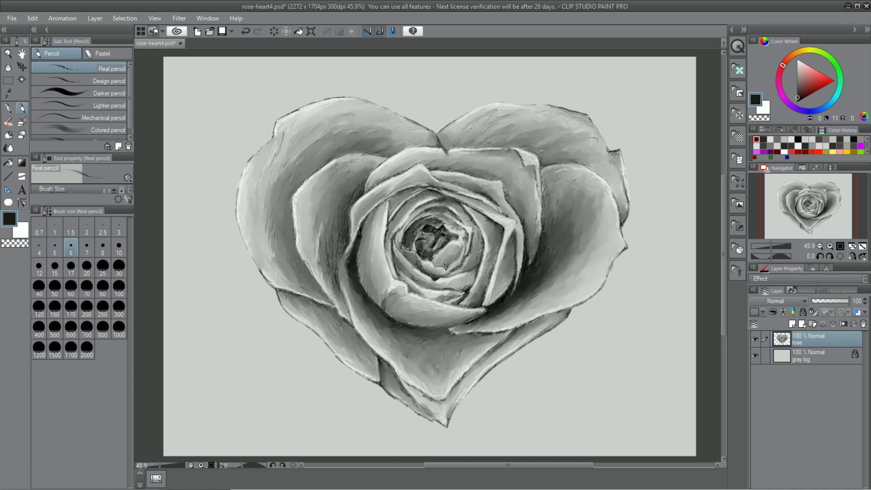
pyautogui.moveTo(341, 198); pyautogui.dragTo(332, 241)
pyautogui.moveTo(328, 199); pyautogui.dragTo(324, 220)
pyautogui.click(9, 149)
pyautogui.moveTo(362, 180); pyautogui.dragTo(355, 205)
pyautogui.moveTo(332, 253); pyautogui.dragTo(336, 284)
# - Deepen the shadow along the left edge of the central bloom with sampled dark pencil tones and blend the strokes
pyautogui.click(22, 108)
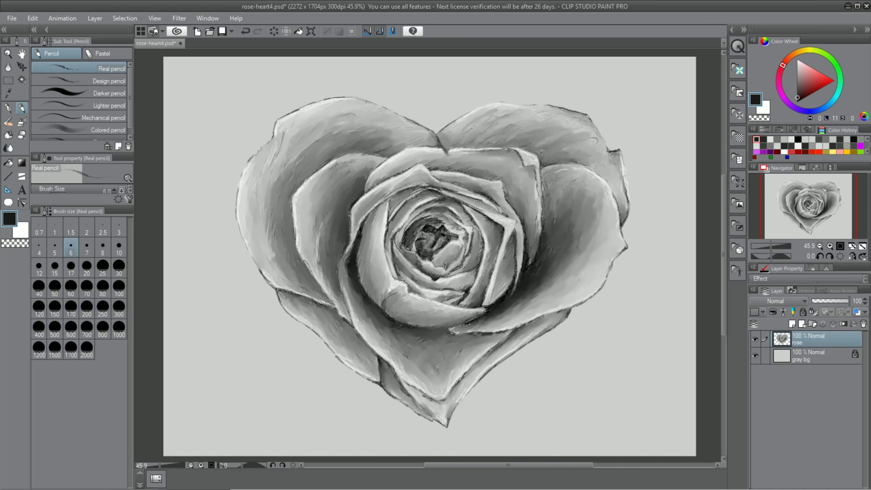
pyautogui.moveTo(362, 180); pyautogui.dragTo(346, 227)
pyautogui.click(8, 122)
pyautogui.moveTo(357, 189); pyautogui.dragTo(347, 215)
pyautogui.click(9, 149)
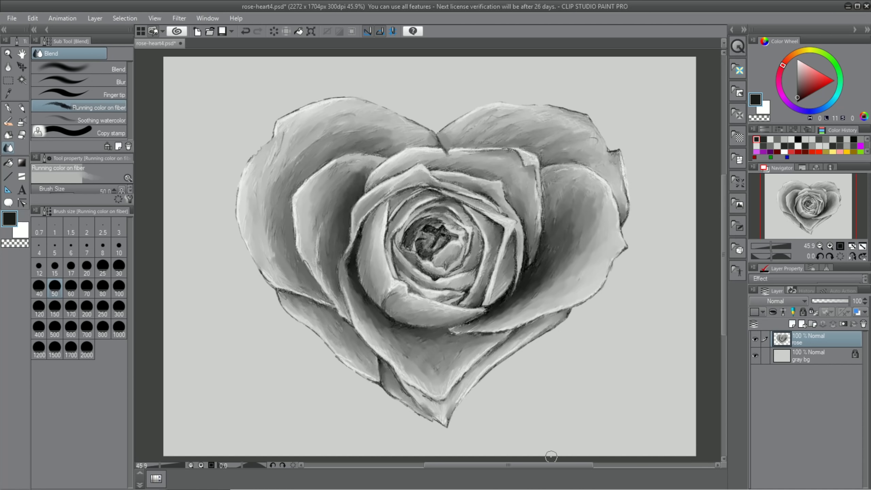
pyautogui.click(23, 109)
pyautogui.keyDown('alt'); pyautogui.click(347, 275); pyautogui.keyUp('alt')
pyautogui.moveTo(340, 268)
pyautogui.mouseDown()
pyautogui.moveTo(363, 305)
pyautogui.moveTo(360, 285)
pyautogui.mouseUp()
pyautogui.click(10, 149)
pyautogui.moveTo(171, 466); pyautogui.dragTo(151, 466)
pyautogui.keyDown('alt'); pyautogui.click(441, 277); pyautogui.keyUp('alt')
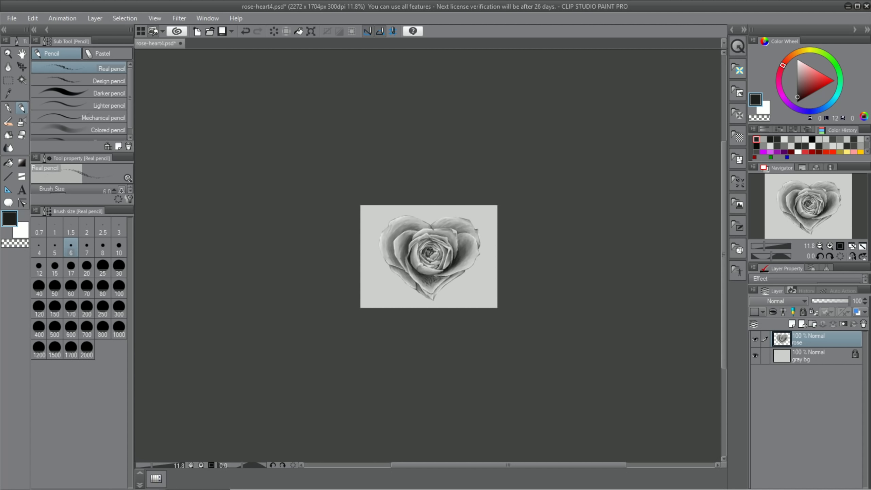
pyautogui.press('p')
pyautogui.press('j')
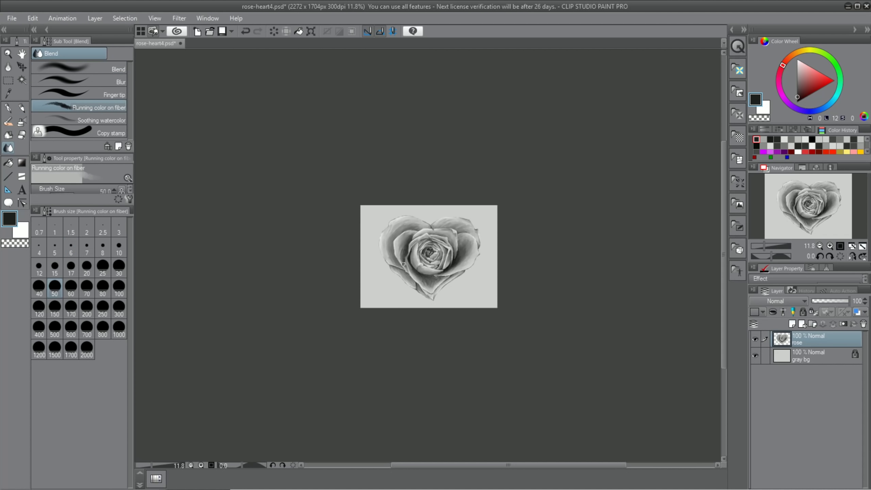
pyautogui.press('p')
pyautogui.press('j')
pyautogui.press('p')
pyautogui.press('j')
pyautogui.press('p')
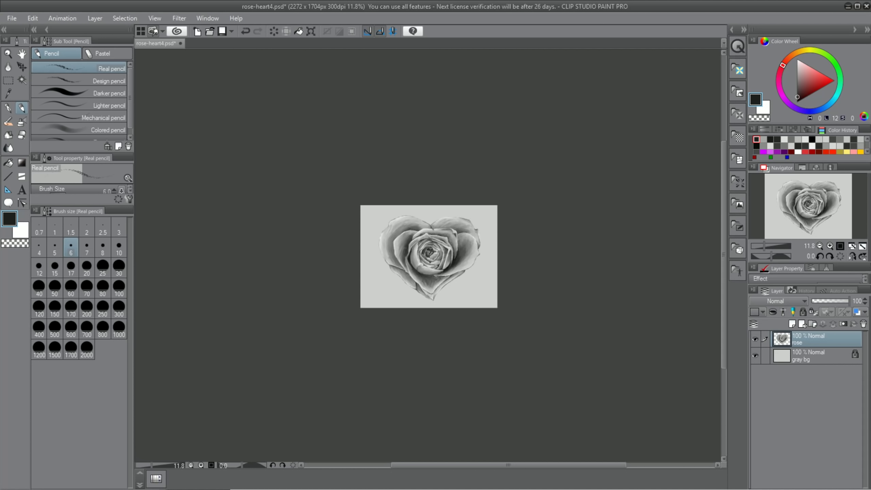
pyautogui.press('j')
pyautogui.moveTo(151, 466); pyautogui.dragTo(165, 466)
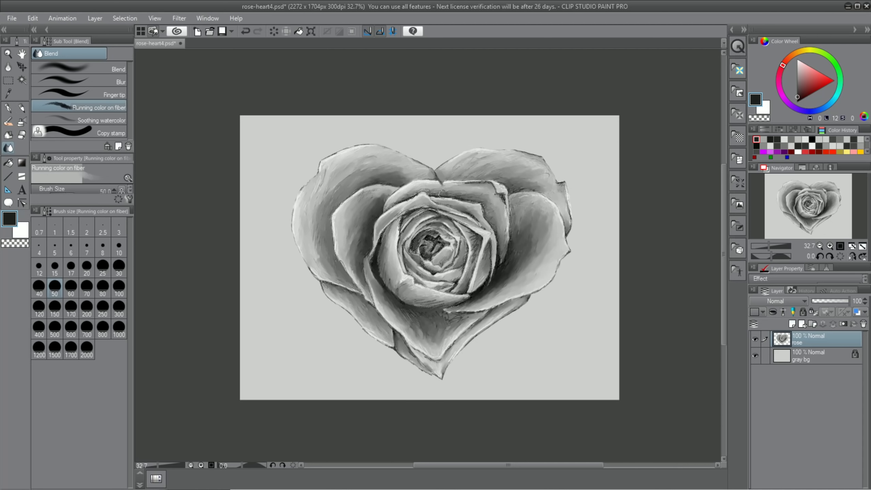
# - Add white Real pencil highlights at size 6 along the rims of the central, inner and outer petals
pyautogui.press('p')
pyautogui.click(798, 59)
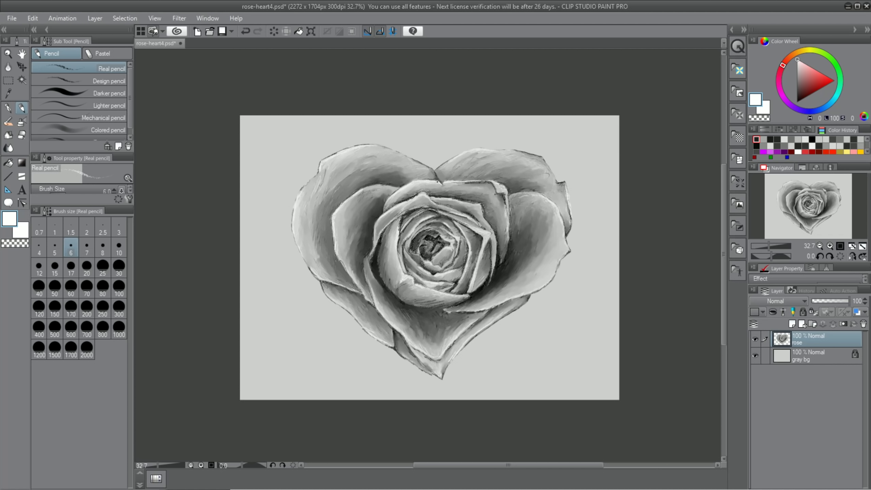
pyautogui.moveTo(443, 183); pyautogui.dragTo(439, 181)
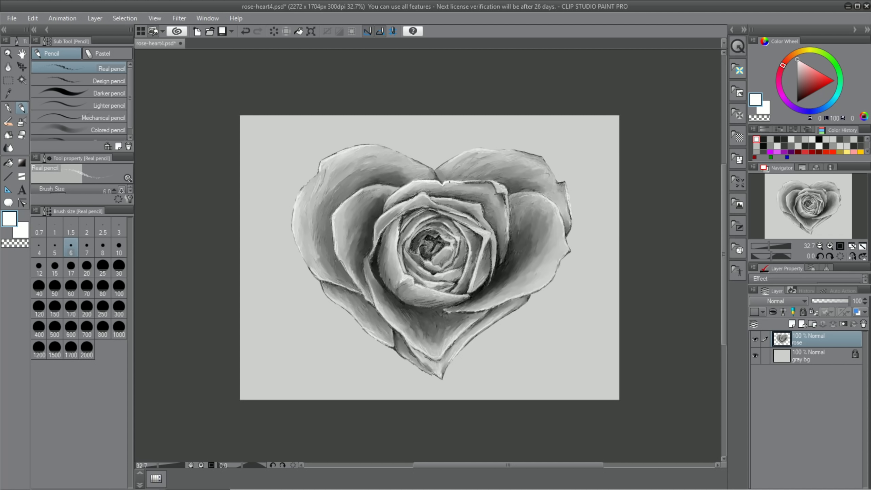
pyautogui.moveTo(469, 203); pyautogui.dragTo(482, 212)
pyautogui.moveTo(457, 200)
pyautogui.mouseDown()
pyautogui.moveTo(480, 203)
pyautogui.moveTo(467, 216)
pyautogui.mouseUp()
pyautogui.moveTo(417, 193); pyautogui.dragTo(427, 197)
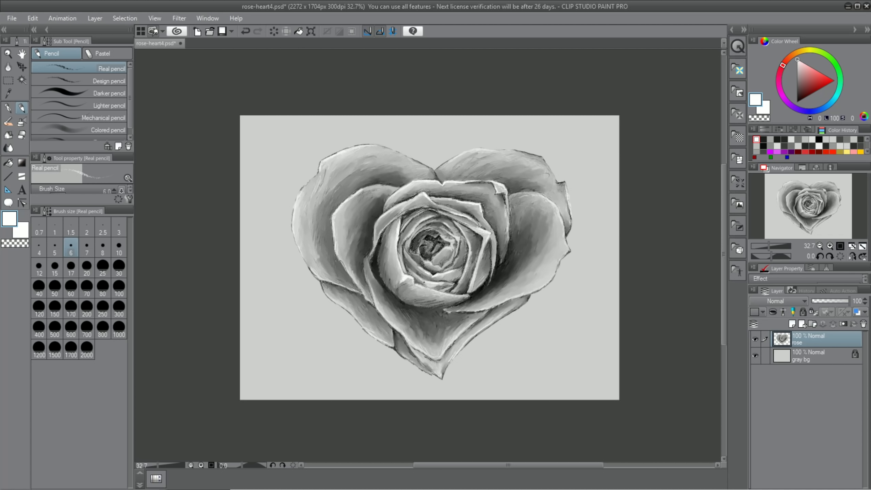
pyautogui.moveTo(423, 294); pyautogui.dragTo(445, 289)
pyautogui.moveTo(454, 288); pyautogui.dragTo(461, 277)
pyautogui.moveTo(521, 192); pyautogui.dragTo(550, 199)
pyautogui.moveTo(461, 154); pyautogui.dragTo(512, 152)
pyautogui.moveTo(311, 268); pyautogui.dragTo(335, 282)
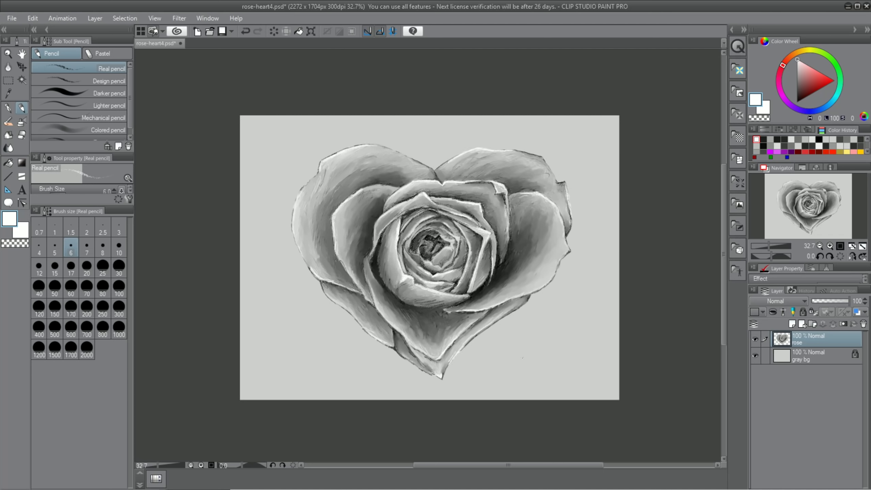
# - Soften the rose's center with the Running color on fiber blender at size 120
pyautogui.press('j')
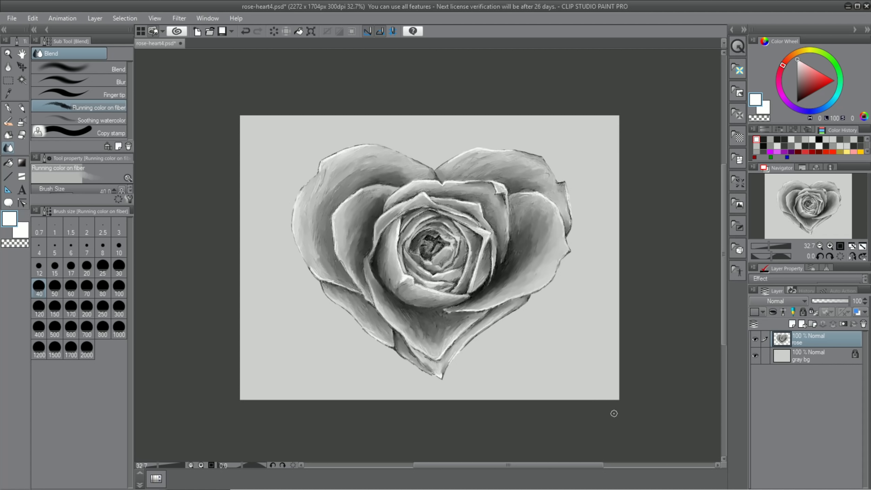
pyautogui.press(']')
pyautogui.press(']')
pyautogui.press(']')
pyautogui.press(']')
pyautogui.press(']')
pyautogui.press(']')
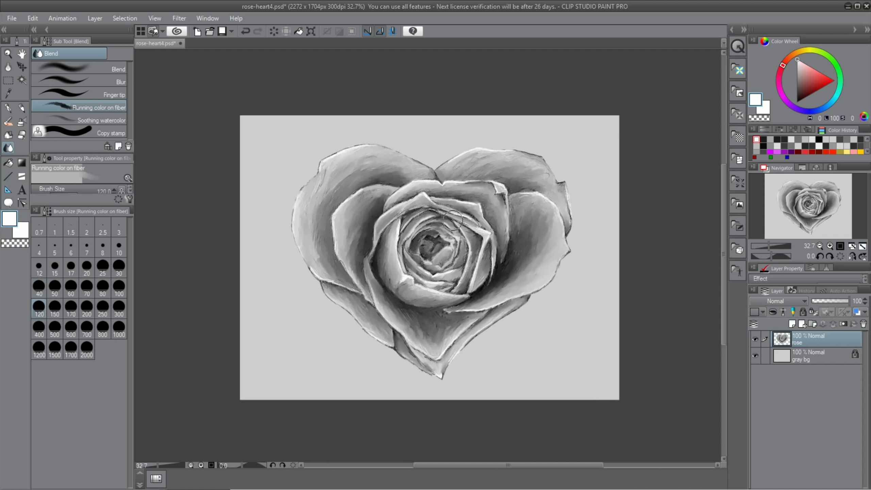
# - Darken the gaps between the innermost petals with black Real pencil strokes at size 6
pyautogui.press('p')
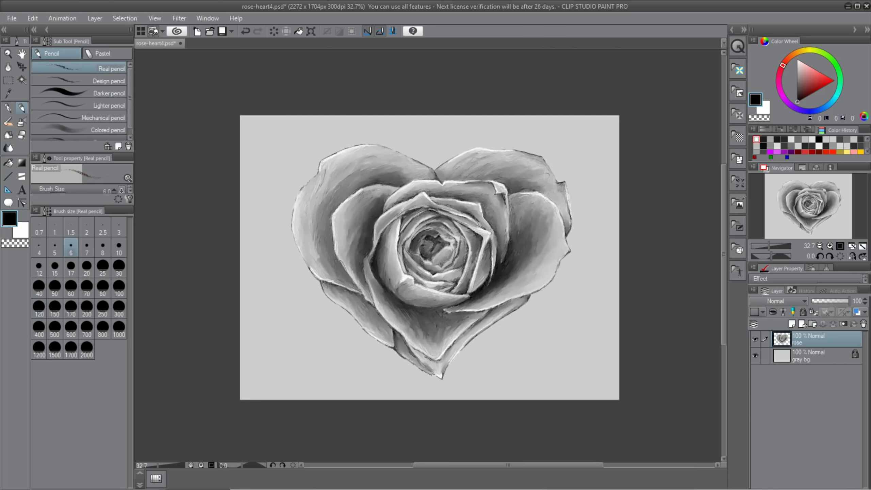
pyautogui.moveTo(434, 238)
pyautogui.mouseDown()
pyautogui.moveTo(433, 249)
pyautogui.moveTo(441, 224)
pyautogui.mouseUp()
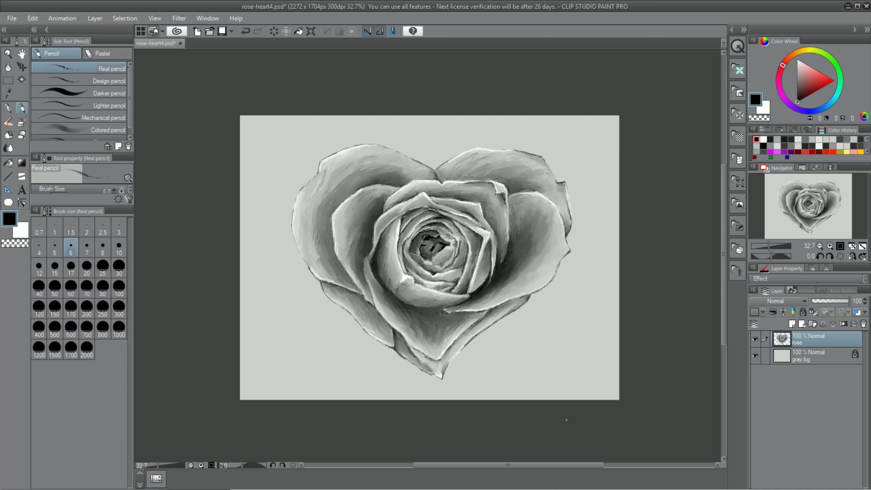
pyautogui.moveTo(159, 466)
pyautogui.mouseDown()
pyautogui.moveTo(150, 470)
pyautogui.moveTo(160, 469)
pyautogui.mouseUp()
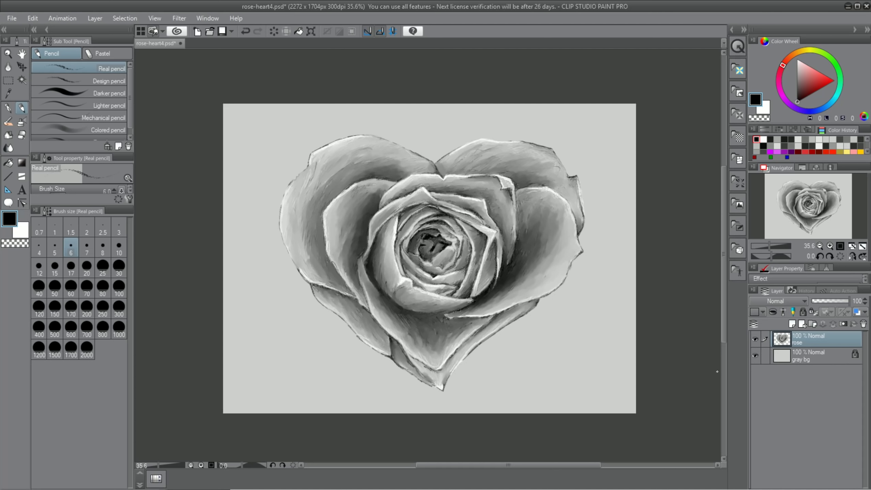
# - Create a selection from the rose layer and add a new layer above it in Multiply mode
pyautogui.rightClick(787, 340)
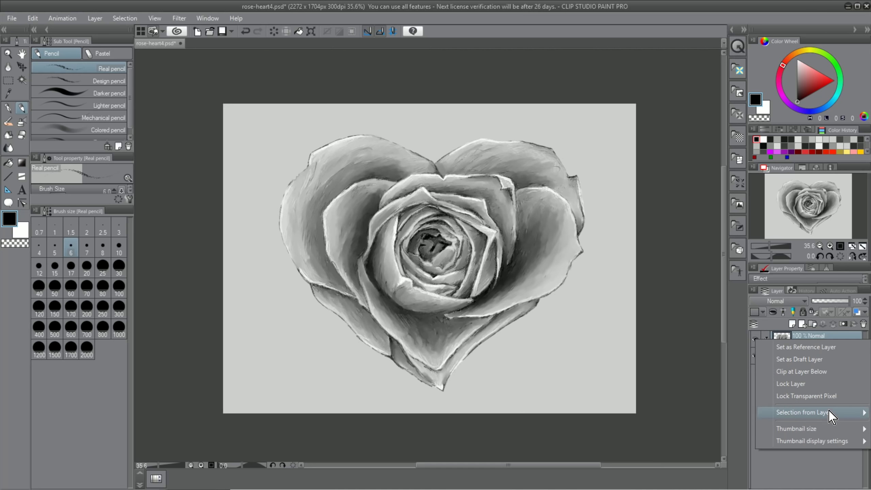
pyautogui.moveTo(831, 413)
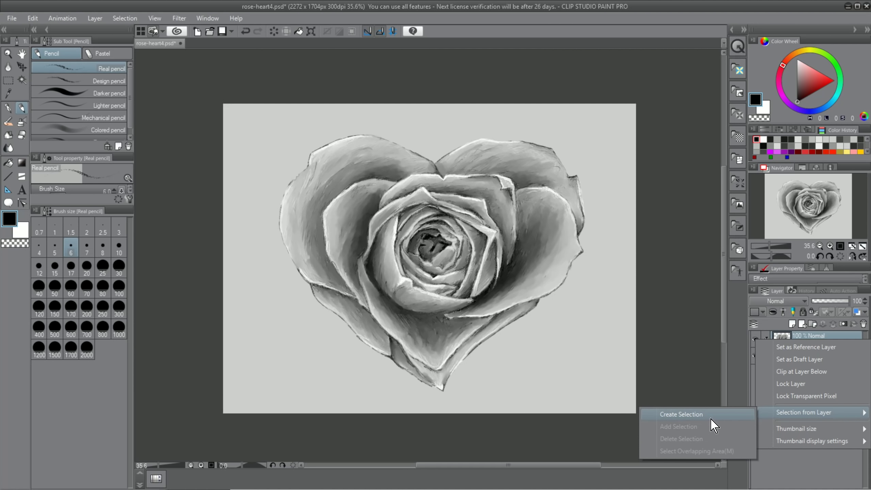
pyautogui.click(704, 416)
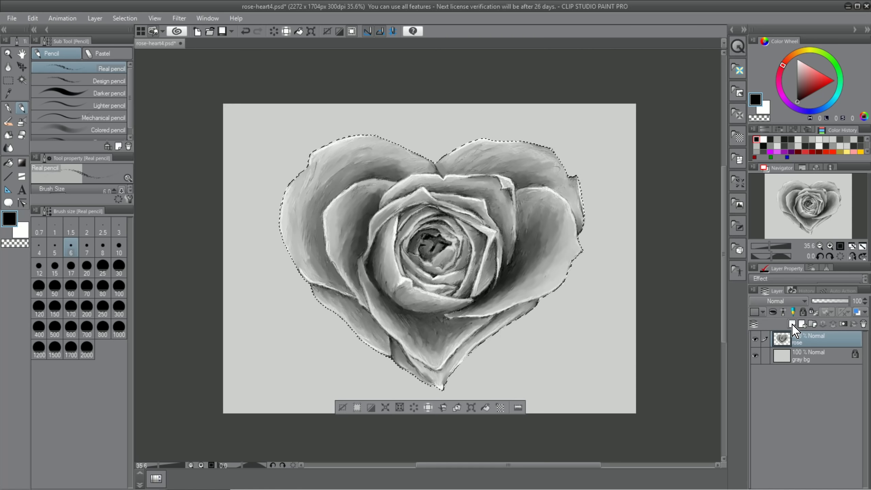
pyautogui.click(793, 324)
pyautogui.click(789, 301)
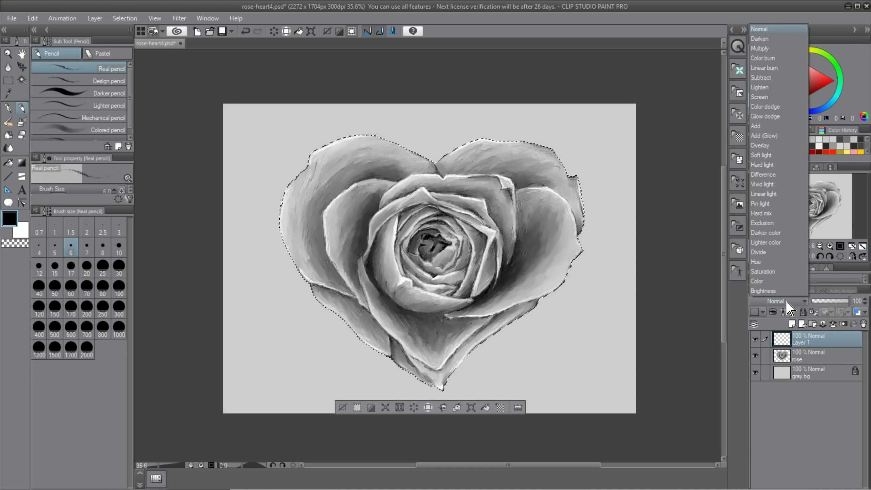
pyautogui.click(765, 48)
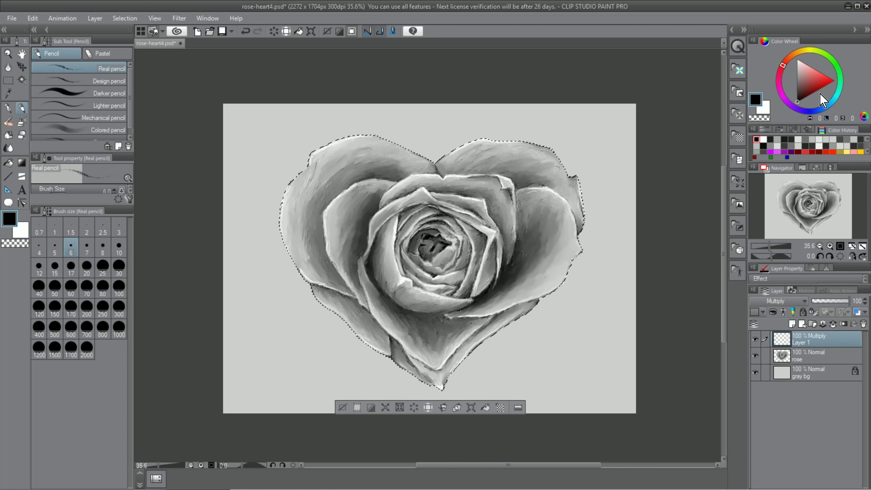
# - Fill the rose selection on the Multiply layer with red (hue 0, luminosity 39, saturation 100) and deselect
pyautogui.click(825, 84)
pyautogui.click(826, 85)
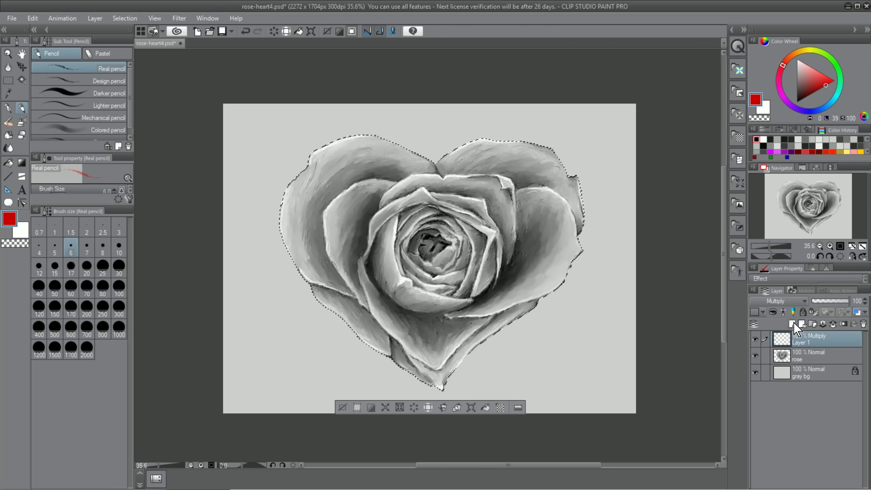
pyautogui.click(31, 18)
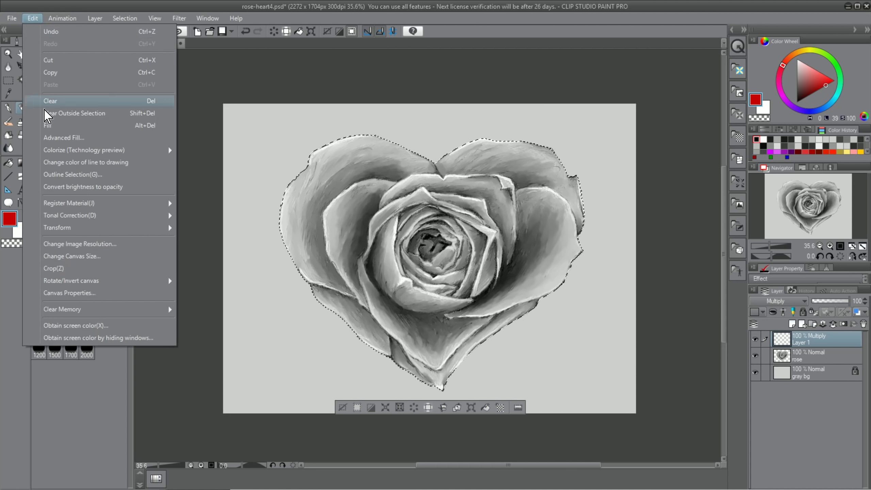
pyautogui.click(48, 125)
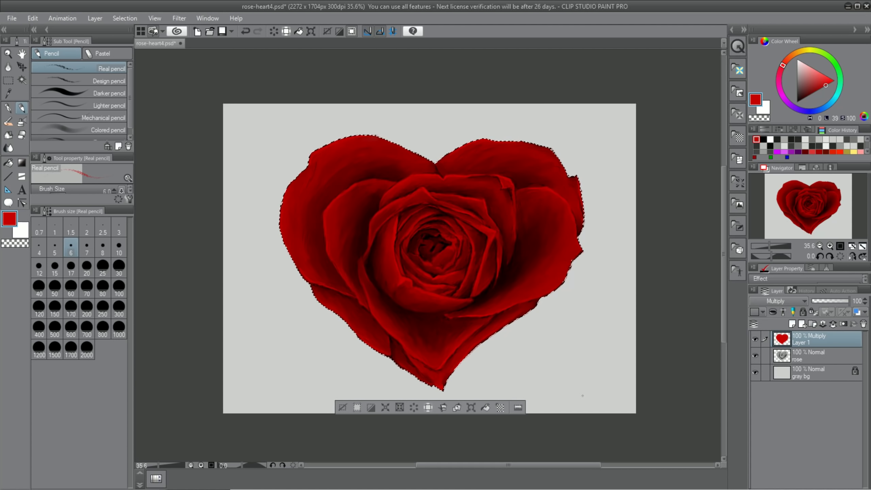
pyautogui.click(342, 407)
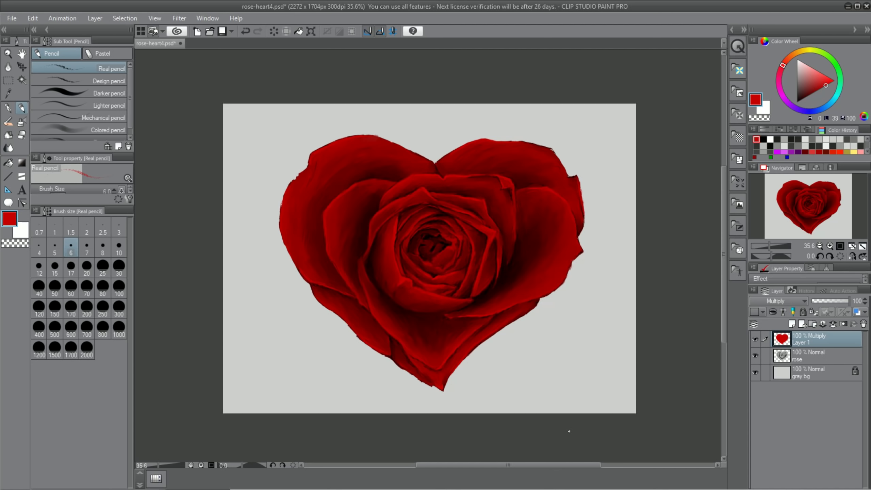
# - Unlock the gray bg layer and fill it with dark green (hue 115, luminosity 12, saturation 100)
pyautogui.click(811, 375)
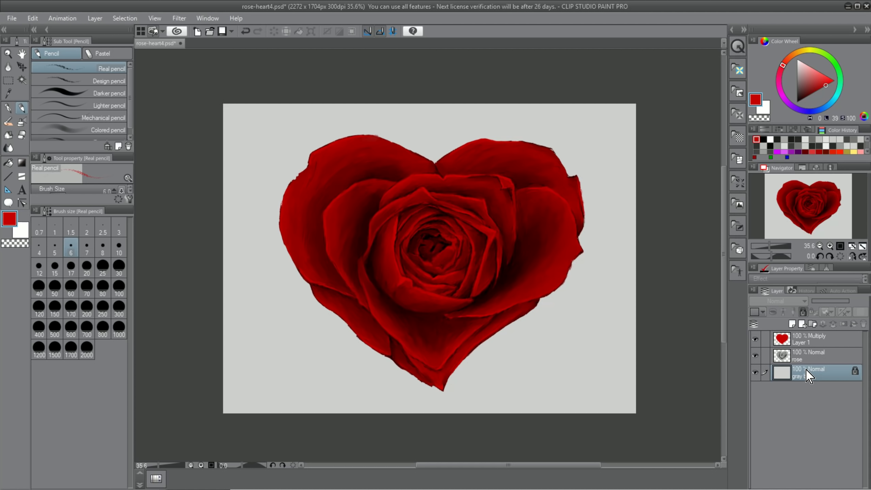
pyautogui.click(836, 64)
pyautogui.moveTo(825, 87); pyautogui.dragTo(806, 96)
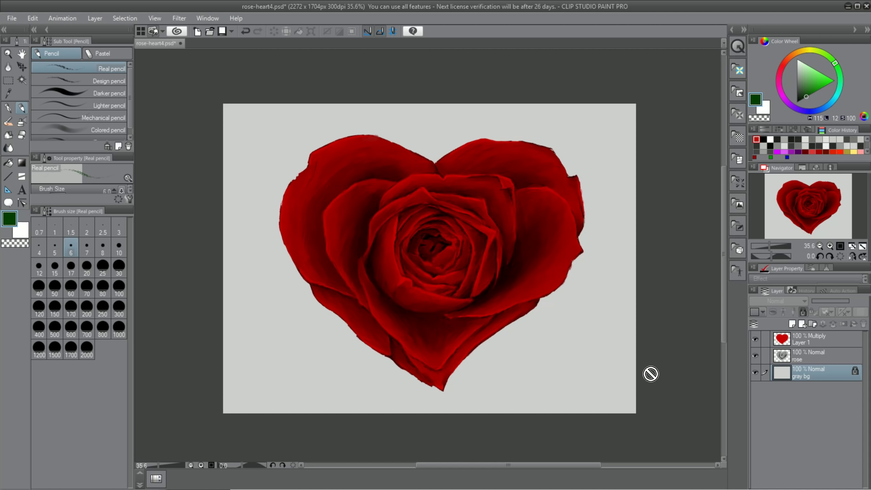
pyautogui.click(803, 312)
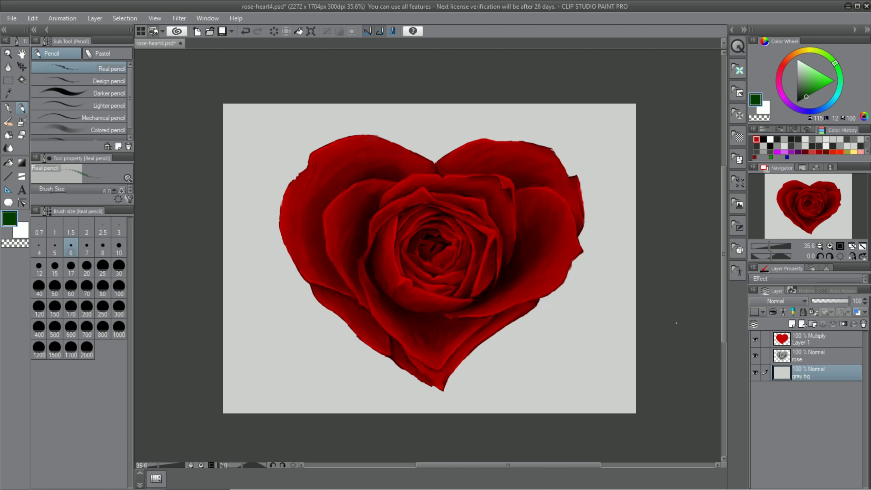
pyautogui.click(32, 18)
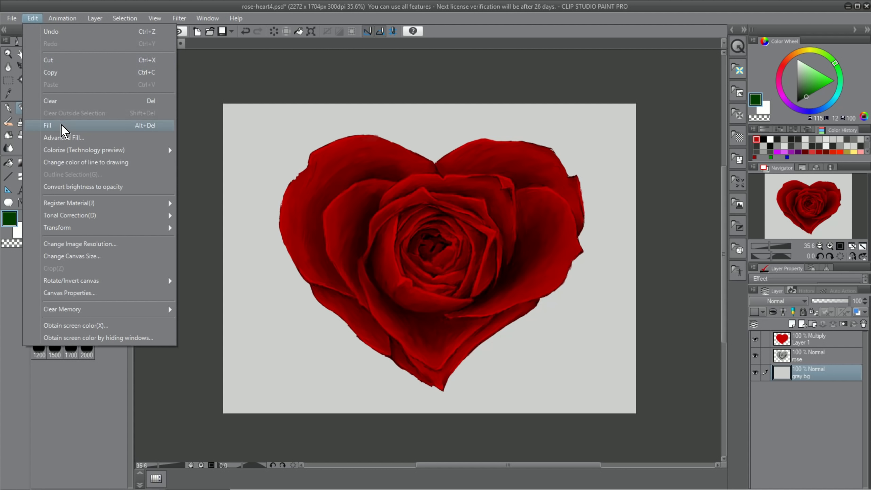
pyautogui.click(62, 127)
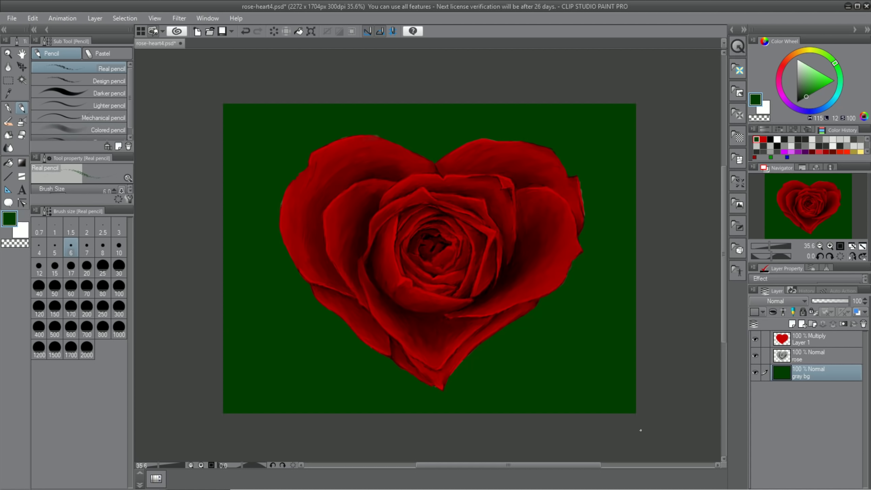
# - Rename the background layer as green-bg
pyautogui.doubleClick(799, 377)
pyautogui.write('green-bg')
pyautogui.press('Return')
# - Airbrush a soft green glow (hue 104, luminosity 33, saturation 100) behind the rose on green-bg, using the Soft airbrush at size 2000
pyautogui.click(22, 124)
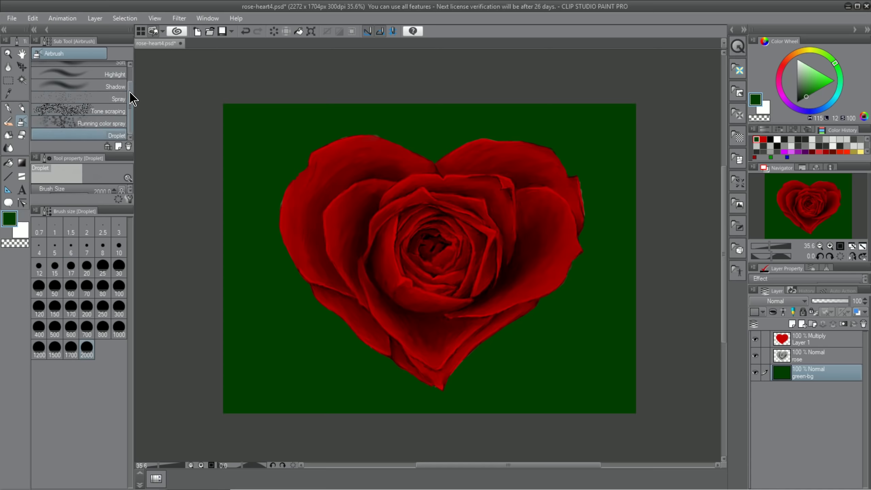
pyautogui.scroll(2, 125, 89)
pyautogui.click(118, 84)
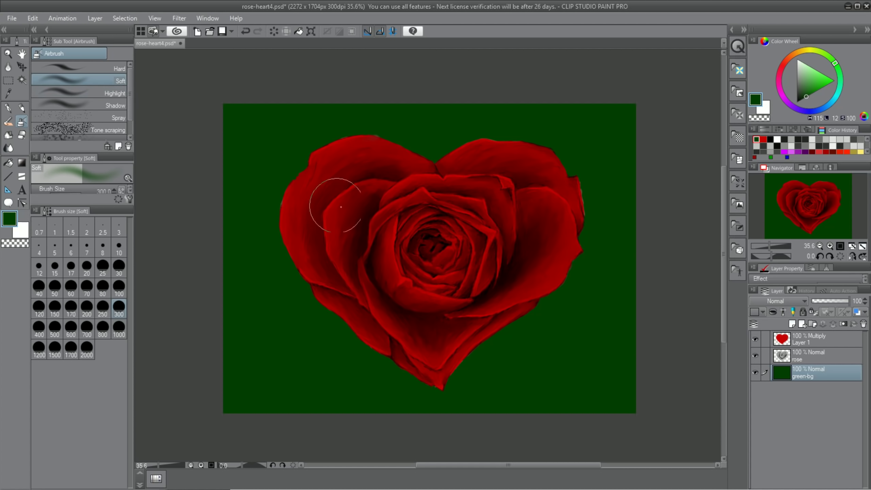
pyautogui.press(']')
pyautogui.press(']')
pyautogui.press(']')
pyautogui.press(']')
pyautogui.press(']')
pyautogui.press(']')
pyautogui.press(']')
pyautogui.press(']')
pyautogui.press(']')
pyautogui.press(']')
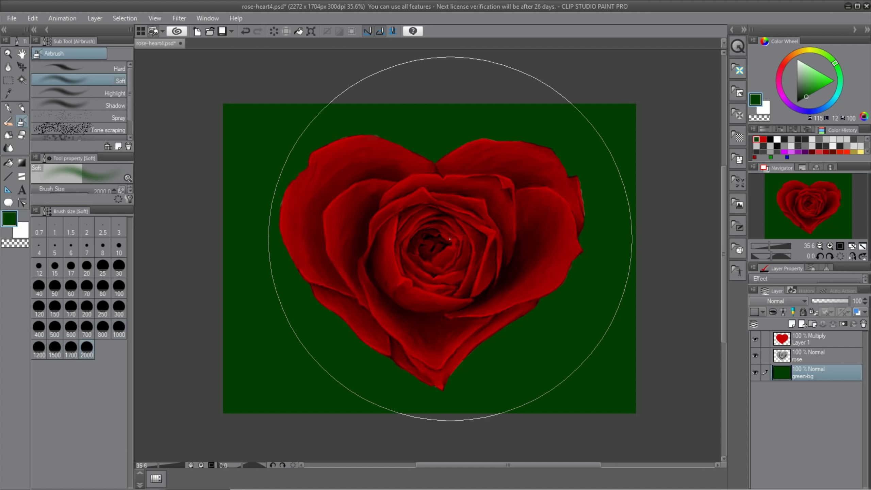
pyautogui.click(823, 87)
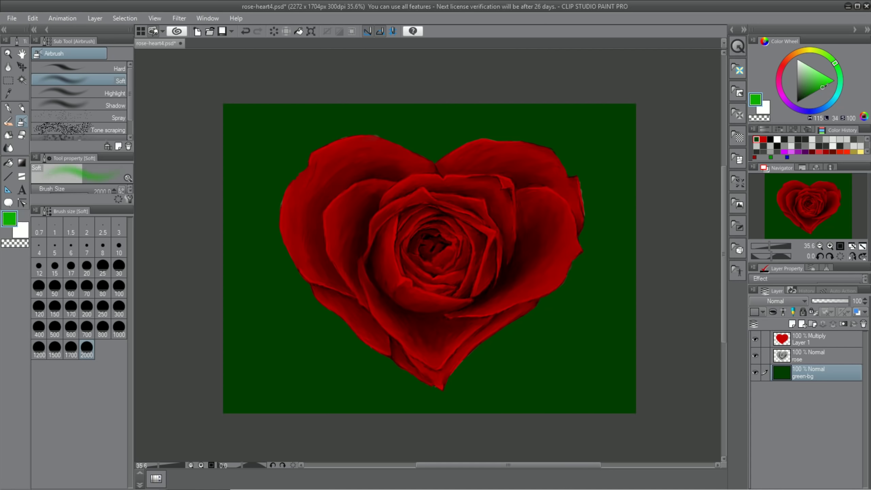
pyautogui.moveTo(837, 68); pyautogui.dragTo(831, 59)
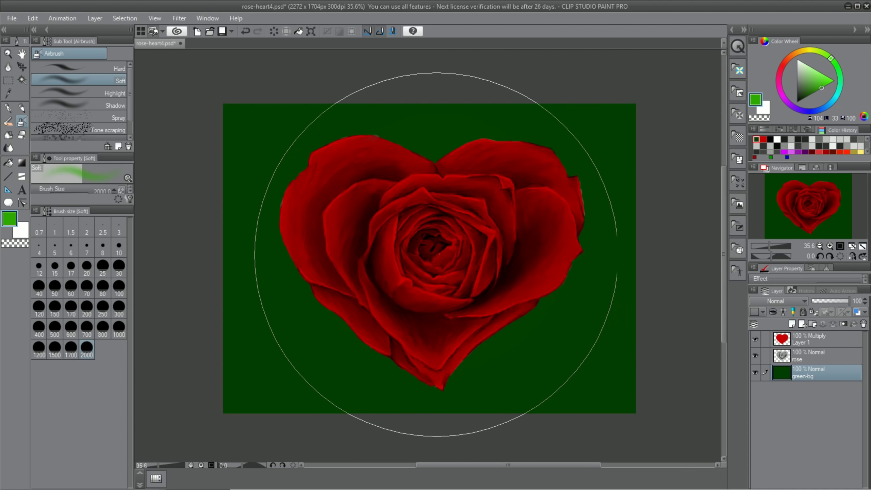
pyautogui.click(451, 227)
pyautogui.moveTo(452, 225)
pyautogui.mouseDown()
pyautogui.moveTo(431, 272)
pyautogui.moveTo(441, 221)
pyautogui.moveTo(434, 260)
pyautogui.moveTo(474, 272)
pyautogui.moveTo(528, 328)
pyautogui.mouseUp()
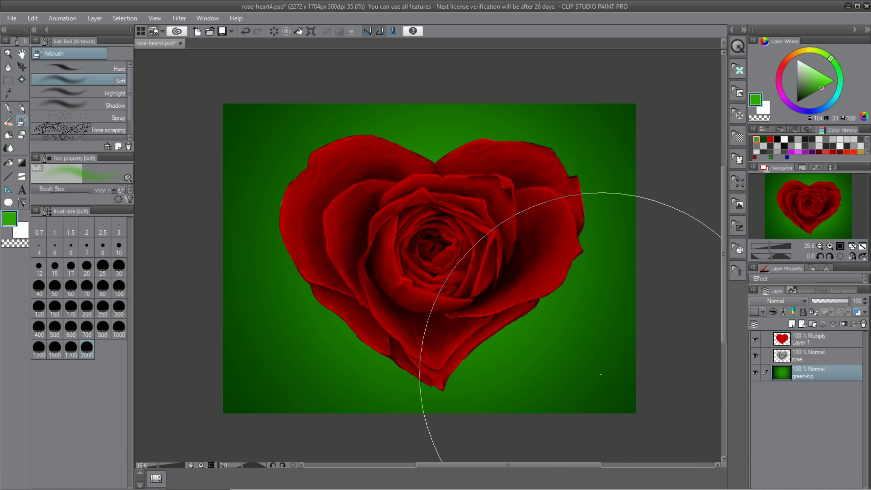
# - Airbrush a brighter yellow-green (hue 91, luminosity 54, saturation 100) over the centre of the background glow
pyautogui.click(831, 79)
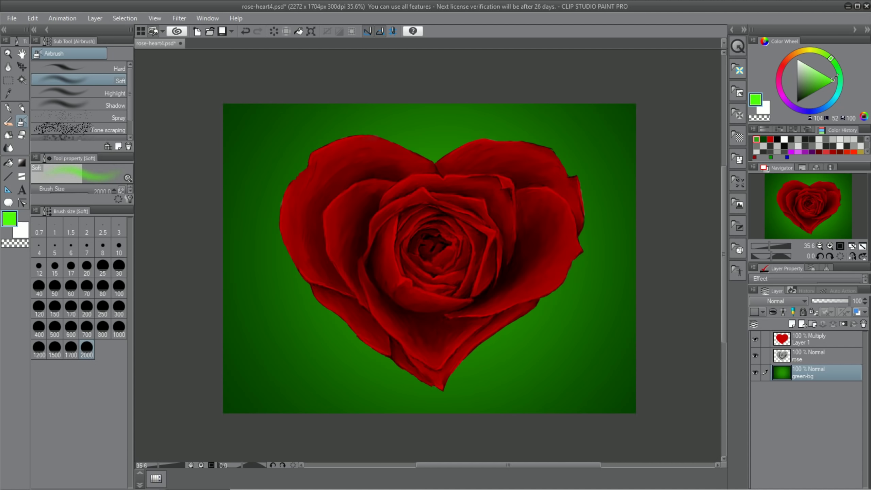
pyautogui.click(825, 54)
pyautogui.moveTo(515, 240)
pyautogui.mouseDown()
pyautogui.moveTo(439, 253)
pyautogui.moveTo(451, 264)
pyautogui.mouseUp()
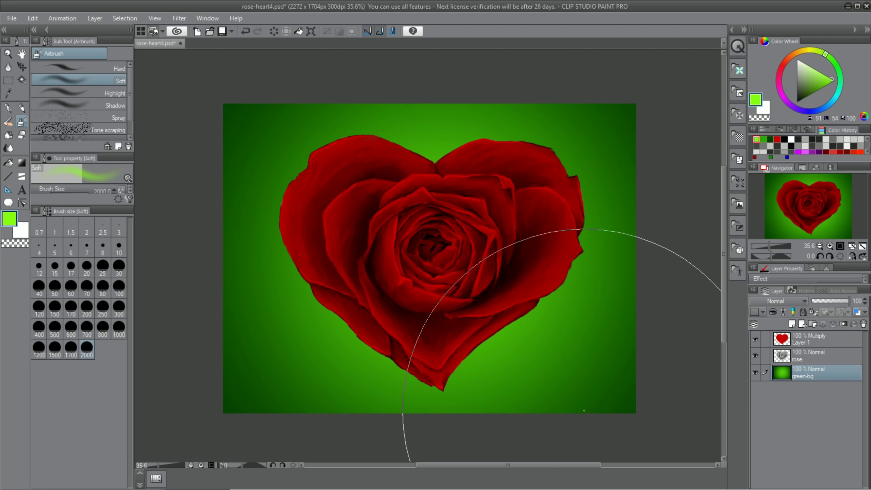
# - Airbrush a tighter lime glow (hue 76, luminosity 54, saturation 100) around the rose's outline at brush size 400
pyautogui.click(819, 51)
pyautogui.press('[')
pyautogui.press('[')
pyautogui.press('[')
pyautogui.press('[')
pyautogui.press('[')
pyautogui.press('[')
pyautogui.press('[')
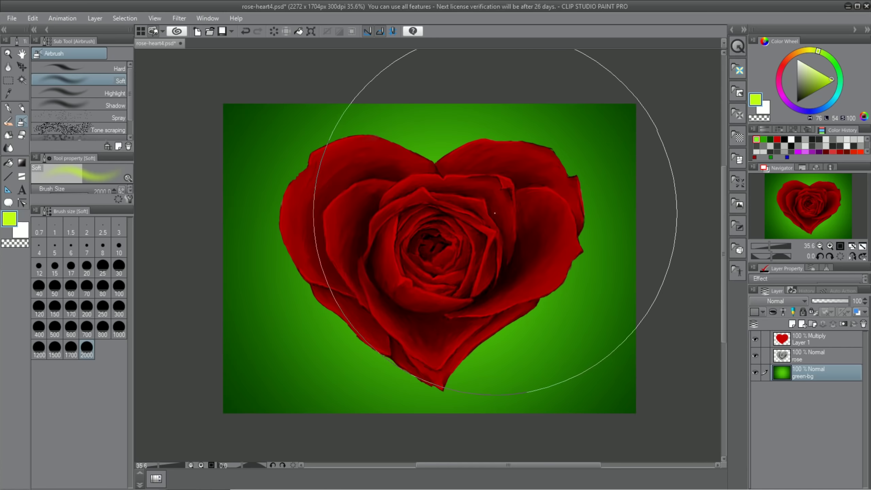
pyautogui.moveTo(442, 205)
pyautogui.mouseDown()
pyautogui.moveTo(415, 195)
pyautogui.moveTo(398, 210)
pyautogui.moveTo(379, 179)
pyautogui.moveTo(311, 230)
pyautogui.moveTo(437, 335)
pyautogui.moveTo(555, 235)
pyautogui.moveTo(462, 179)
pyautogui.mouseUp()
pyautogui.hotkey('ctrl', 'z')
pyautogui.press('[')
pyautogui.press('[')
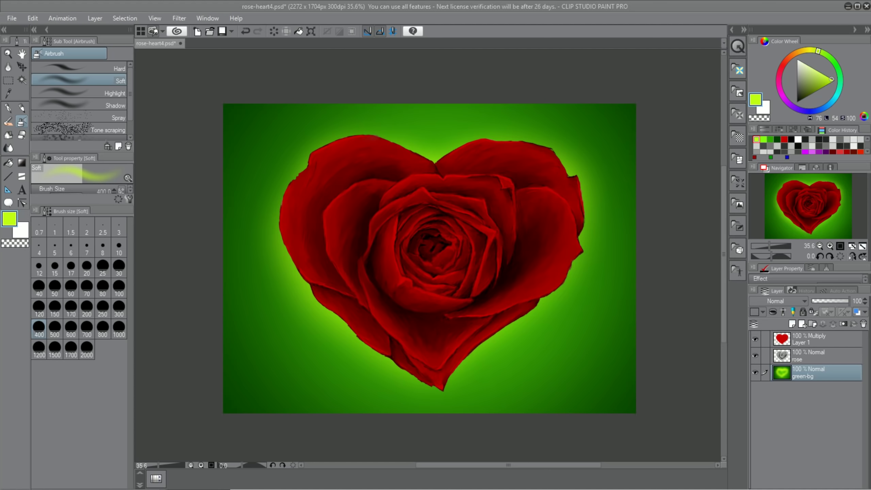
# - Add a layer above the Multiply layer and highlight the upper petal edges with the Real pencil in bright red (hue 8, luminosity 52, saturation 100)
pyautogui.click(817, 341)
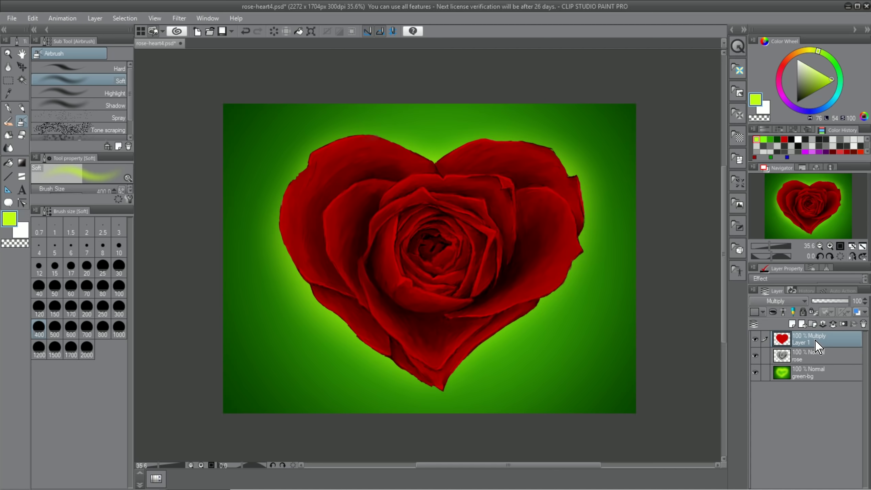
pyautogui.click(792, 324)
pyautogui.press('p')
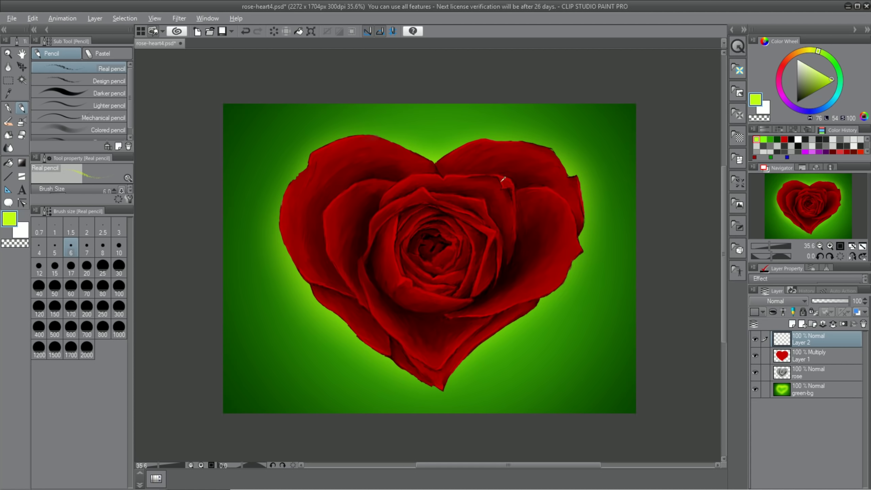
pyautogui.keyDown('alt'); pyautogui.click(456, 173); pyautogui.keyUp('alt')
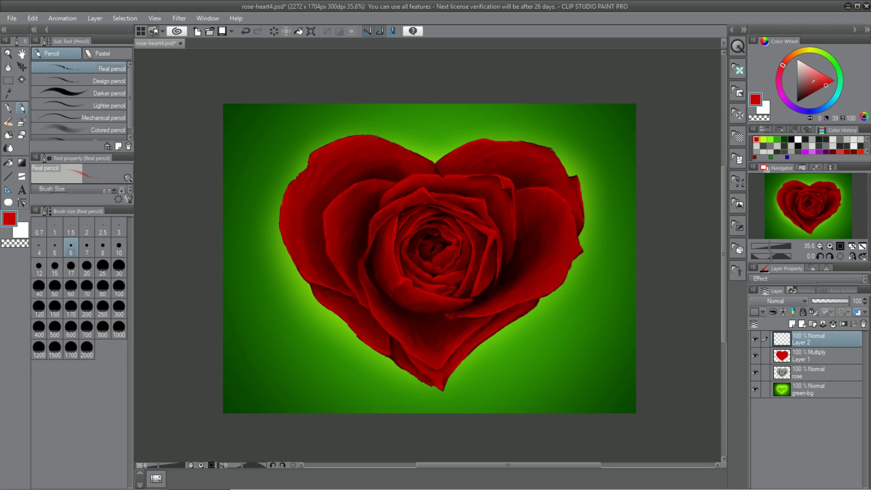
pyautogui.click(839, 75)
pyautogui.click(785, 62)
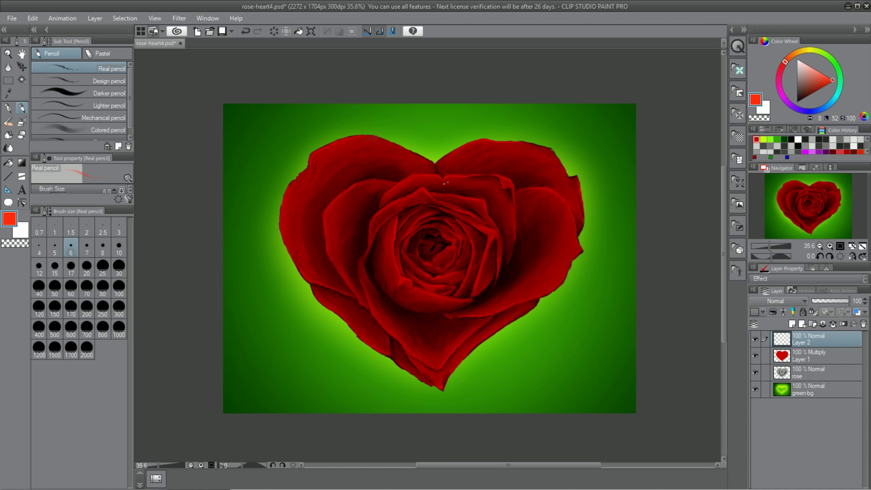
pyautogui.moveTo(413, 176); pyautogui.dragTo(446, 176)
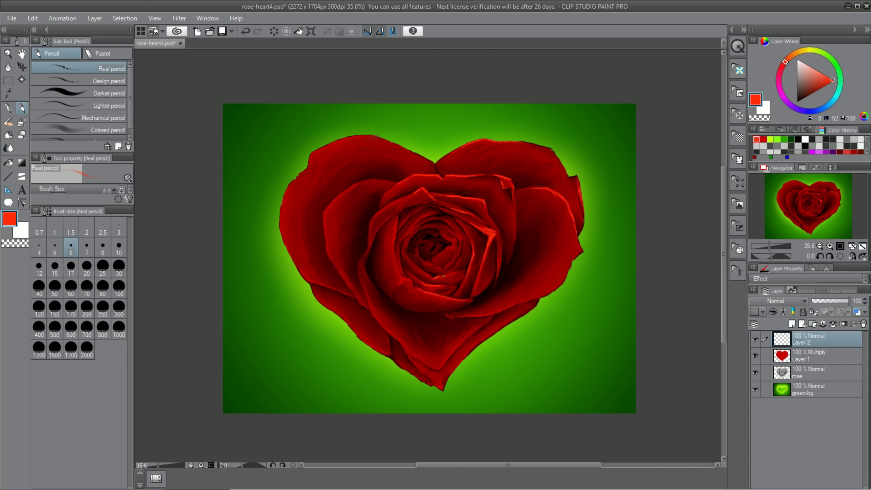
# - Draw more bright red highlights along the inner, lower and outer petal edges and blend them with Running color on fiber
pyautogui.moveTo(394, 249); pyautogui.dragTo(401, 274)
pyautogui.moveTo(401, 276); pyautogui.dragTo(411, 284)
pyautogui.moveTo(366, 294); pyautogui.dragTo(389, 333)
pyautogui.moveTo(415, 359); pyautogui.dragTo(441, 370)
pyautogui.moveTo(443, 378); pyautogui.dragTo(442, 391)
pyautogui.moveTo(313, 283); pyautogui.dragTo(337, 288)
pyautogui.moveTo(285, 245)
pyautogui.mouseDown()
pyautogui.moveTo(297, 178)
pyautogui.moveTo(362, 136)
pyautogui.mouseUp()
pyautogui.moveTo(570, 265); pyautogui.dragTo(557, 288)
pyautogui.moveTo(581, 240); pyautogui.dragTo(576, 258)
pyautogui.moveTo(552, 292); pyautogui.dragTo(533, 299)
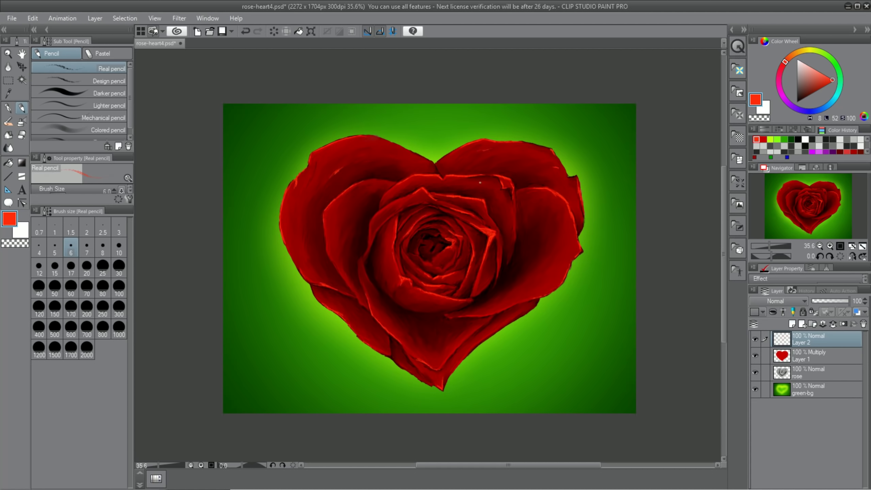
pyautogui.moveTo(410, 181); pyautogui.dragTo(435, 181)
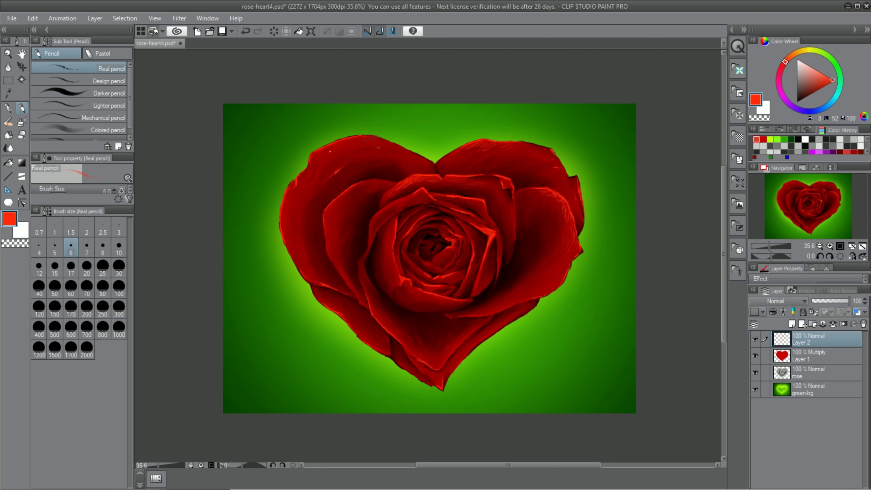
pyautogui.press('j')
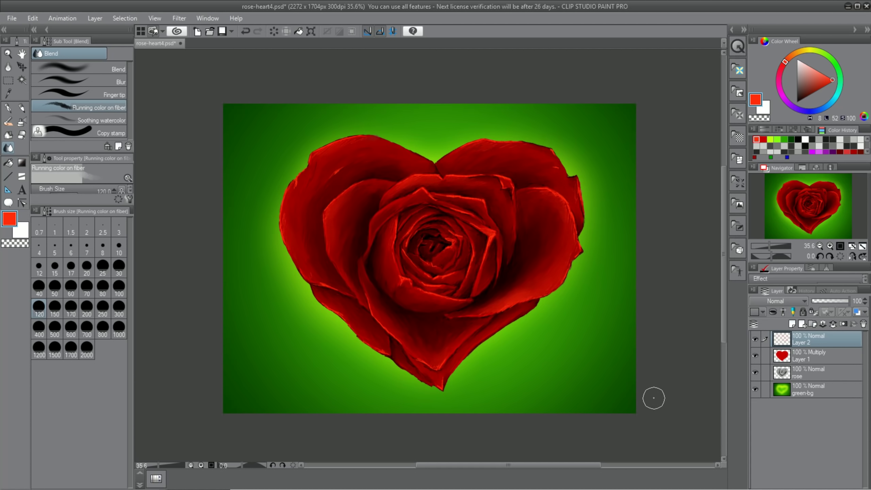
# - Rename Layer 2 as "bright red highlights" and Layer 3 as "cool overlay"
pyautogui.doubleClick(801, 342)
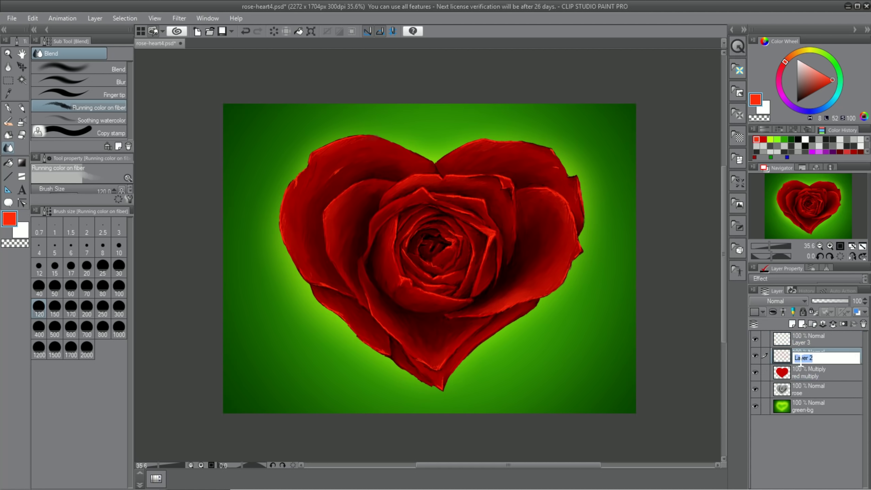
pyautogui.press('BackSpace')
pyautogui.write('bright red highlights')
pyautogui.press('Return')
pyautogui.doubleClick(799, 342)
pyautogui.write('coo')
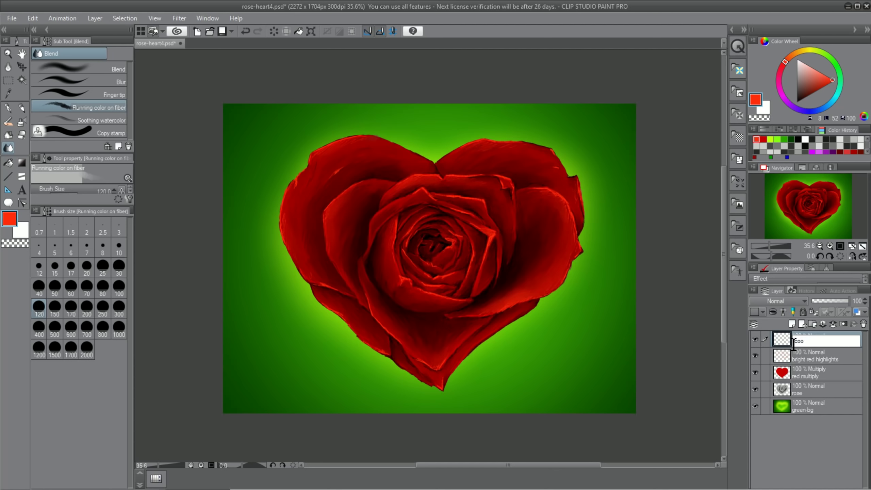
pyautogui.write('l overlay')
pyautogui.press('Return')
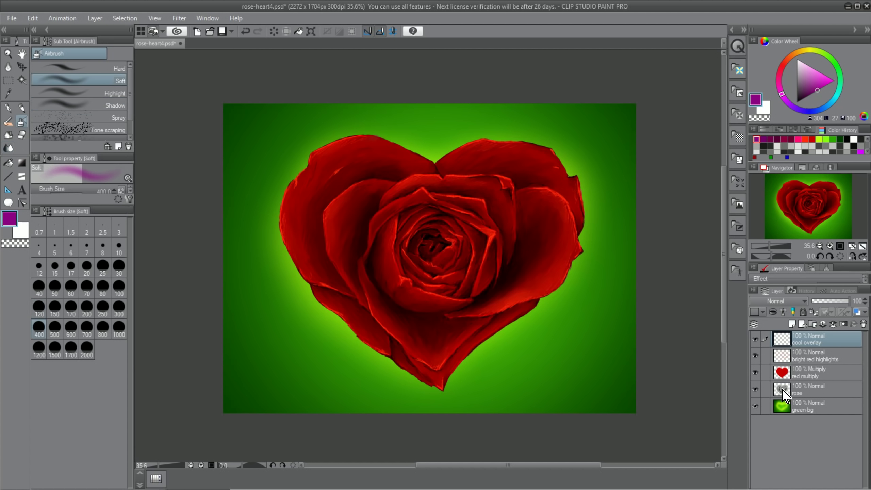
# - Create a selection from the rose layer and set the cool overlay layer's blending mode to Color
pyautogui.rightClick(796, 391)
pyautogui.moveTo(772, 360)
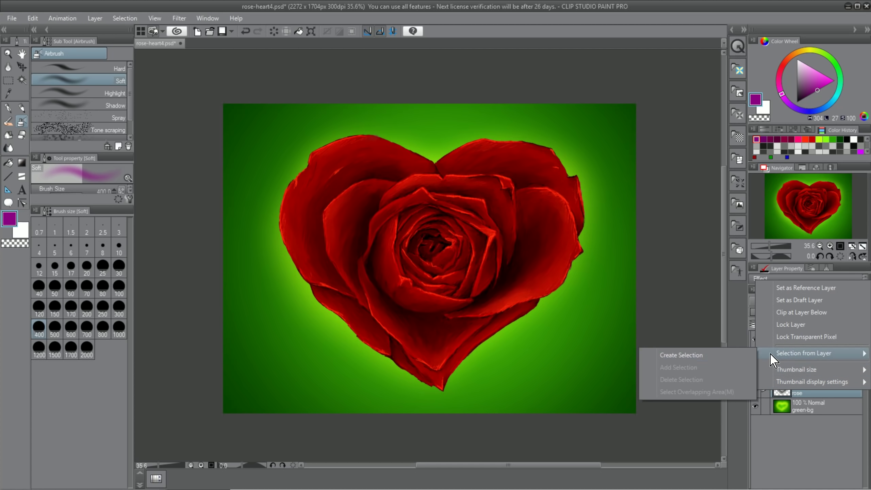
pyautogui.click(724, 356)
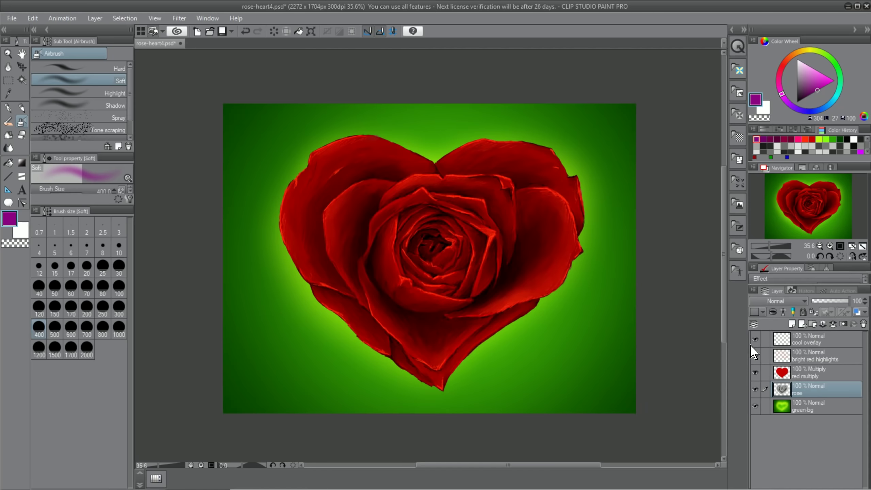
pyautogui.click(806, 343)
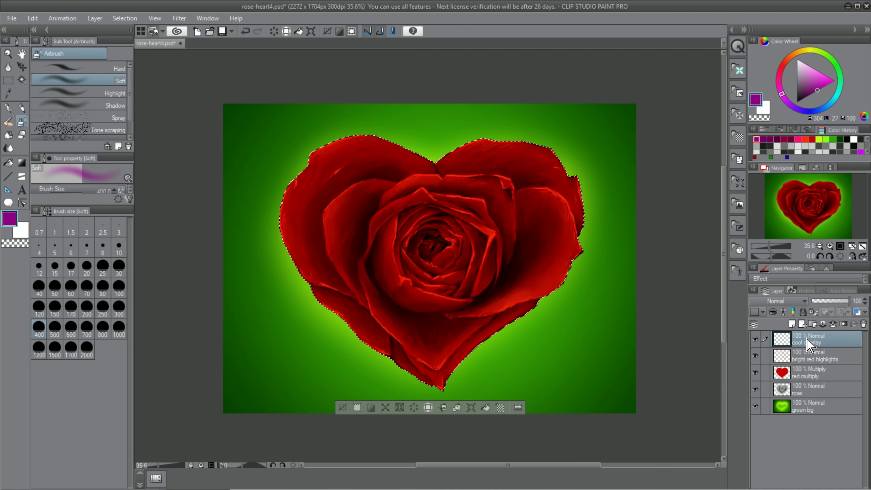
pyautogui.click(790, 302)
pyautogui.click(770, 288)
# - Airbrush dark magenta (hue 321, luminosity 18, saturation 100) over the shadowed petal areas on the cool overlay layer
pyautogui.click(780, 88)
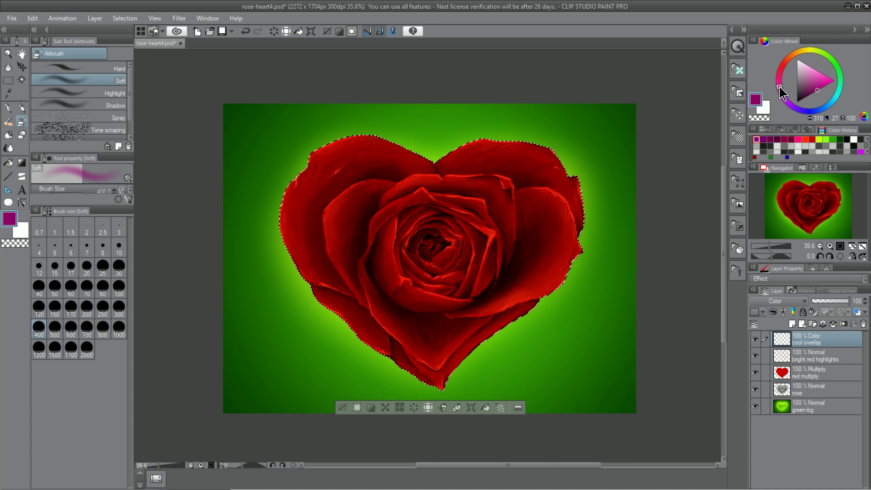
pyautogui.click(812, 93)
pyautogui.moveTo(811, 94); pyautogui.dragTo(810, 94)
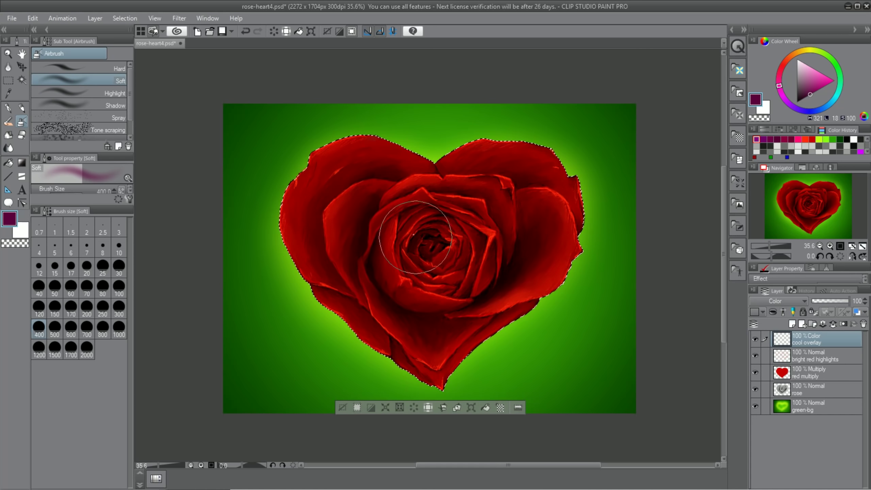
pyautogui.moveTo(409, 168)
pyautogui.mouseDown()
pyautogui.moveTo(386, 161)
pyautogui.moveTo(302, 230)
pyautogui.mouseUp()
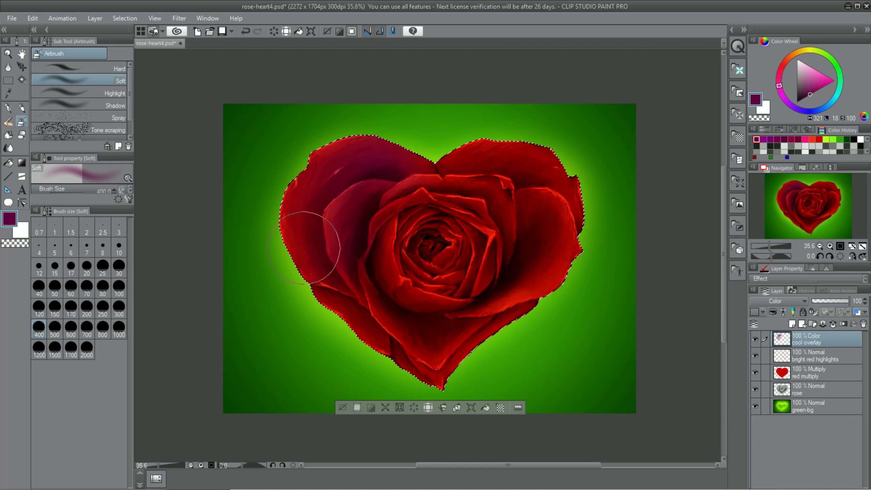
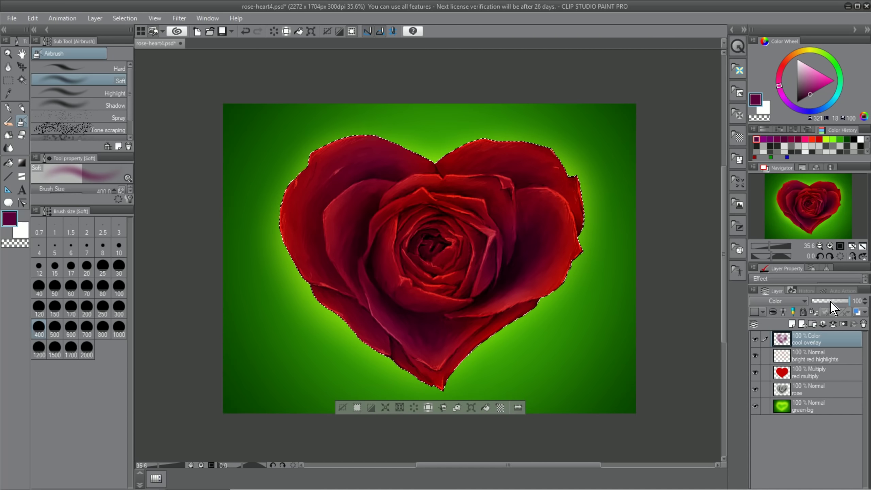
# - Deselect the rose and reduce the cool overlay layer's opacity to 34%, comparing the image with the layer hidden and shown
pyautogui.moveTo(833, 302); pyautogui.dragTo(838, 302)
pyautogui.click(755, 339)
pyautogui.click(756, 339)
pyautogui.hotkey('ctrl', 'd')
pyautogui.click(757, 340)
pyautogui.click(756, 340)
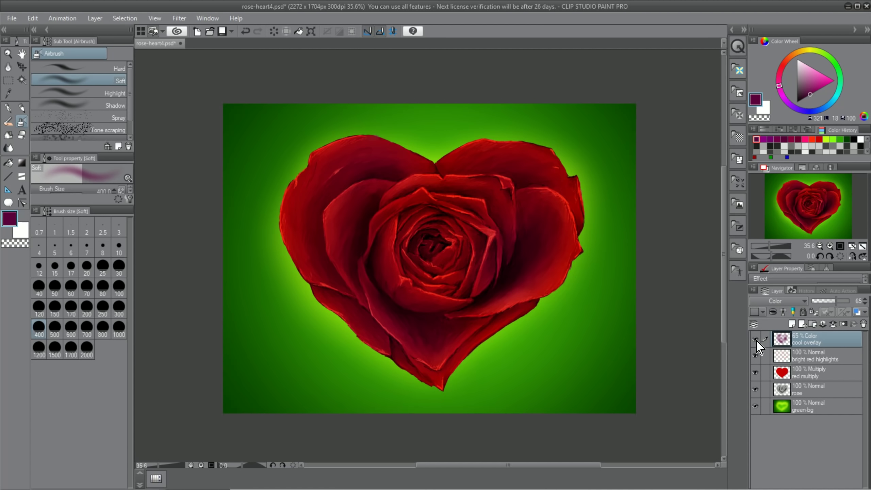
pyautogui.click(756, 340)
pyautogui.click(756, 340)
pyautogui.moveTo(838, 301); pyautogui.dragTo(824, 302)
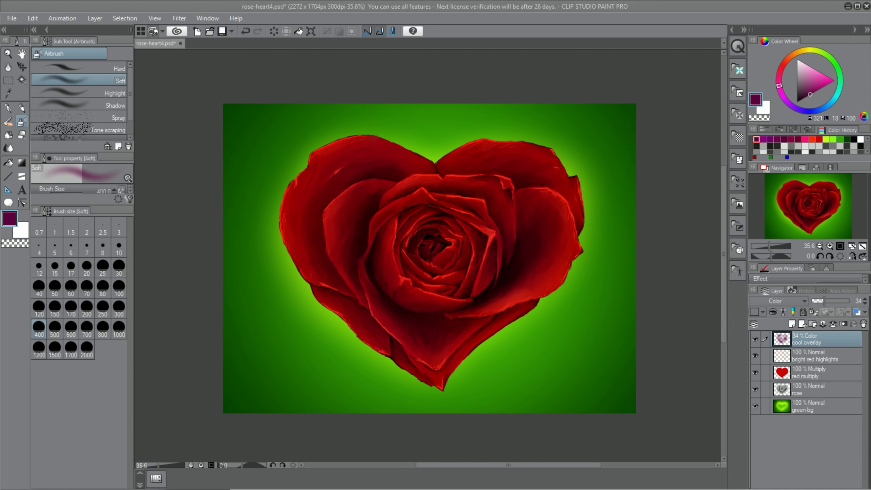
# - Check the rose without the green background, then add a new layer above green-bg and fill it with white
pyautogui.click(755, 407)
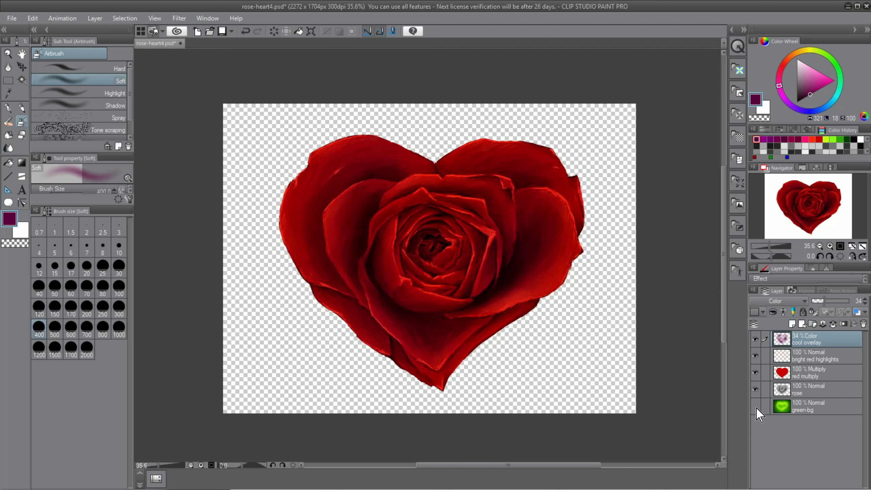
pyautogui.click(756, 407)
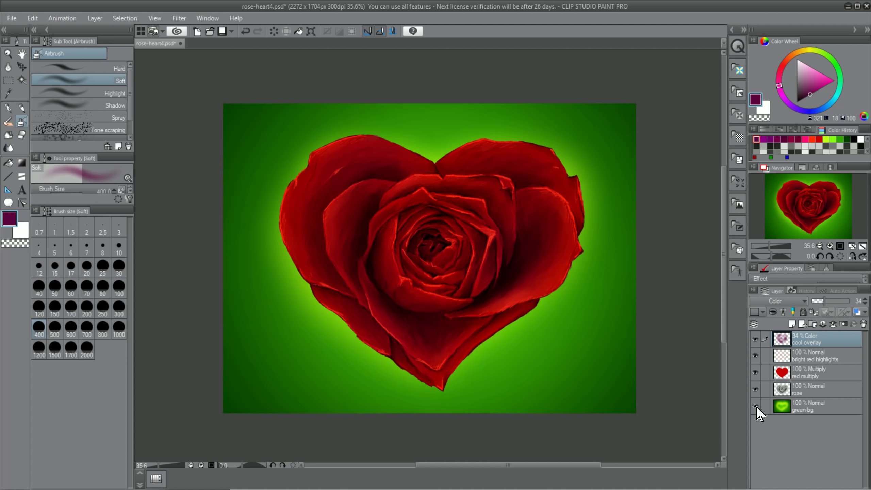
pyautogui.click(809, 412)
pyautogui.click(793, 324)
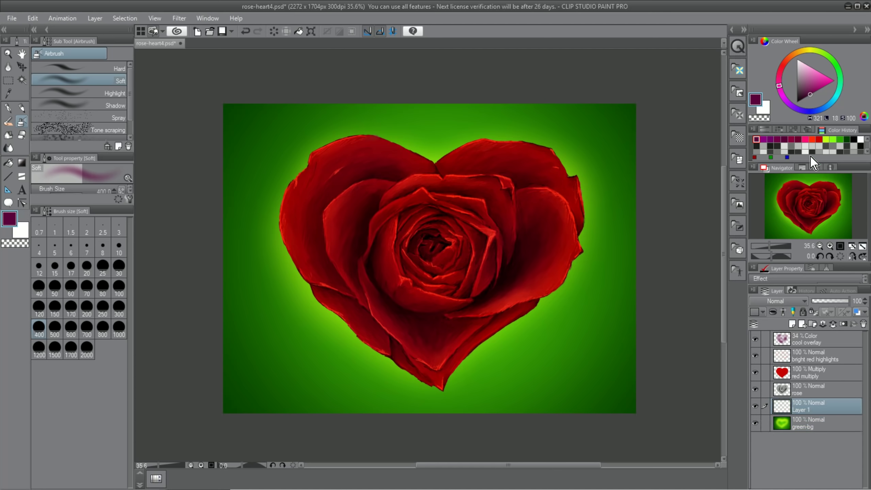
pyautogui.click(861, 139)
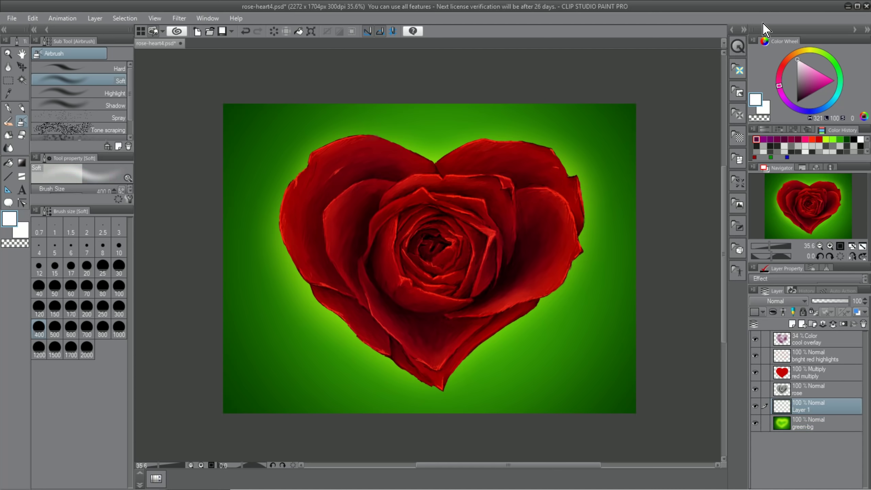
pyautogui.click(33, 18)
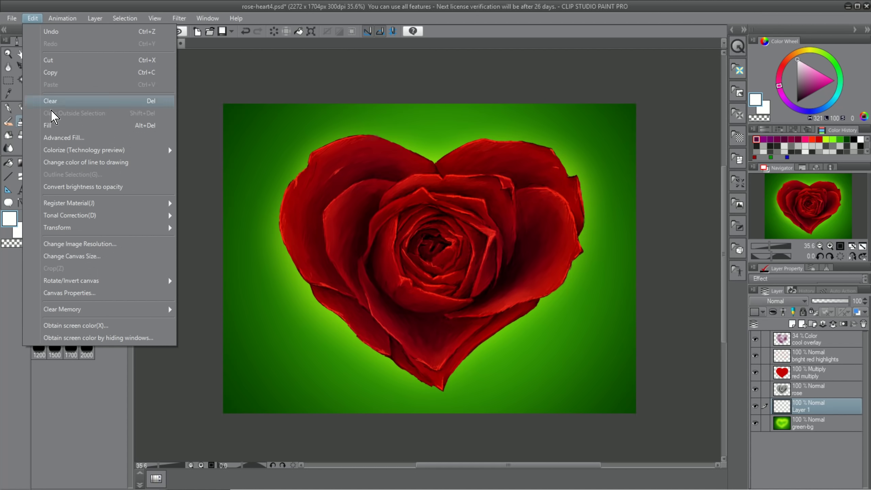
pyautogui.click(56, 124)
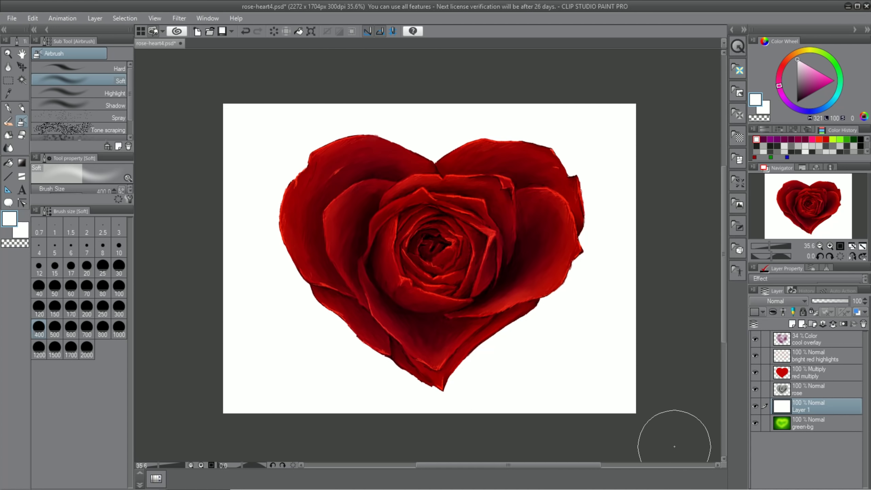
# - Refill the new background layer with light grey (luminosity 90, saturation 0)
pyautogui.click(755, 406)
pyautogui.click(755, 407)
pyautogui.click(798, 64)
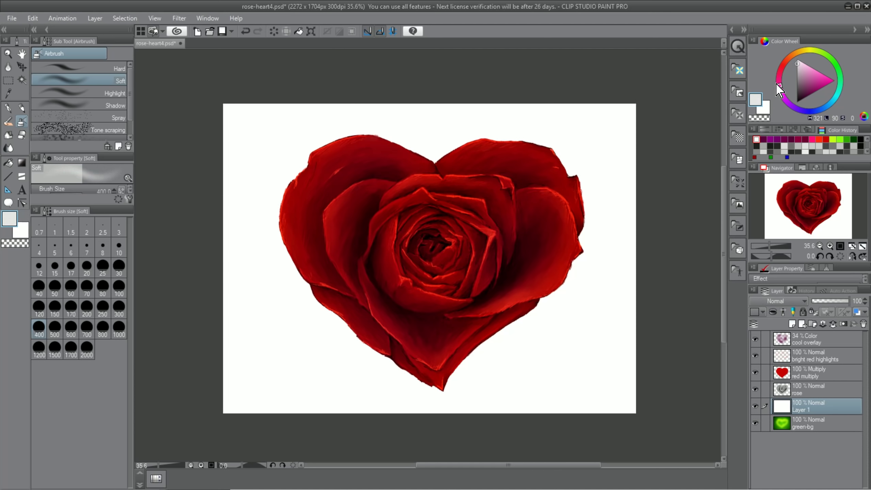
pyautogui.click(32, 17)
pyautogui.click(58, 128)
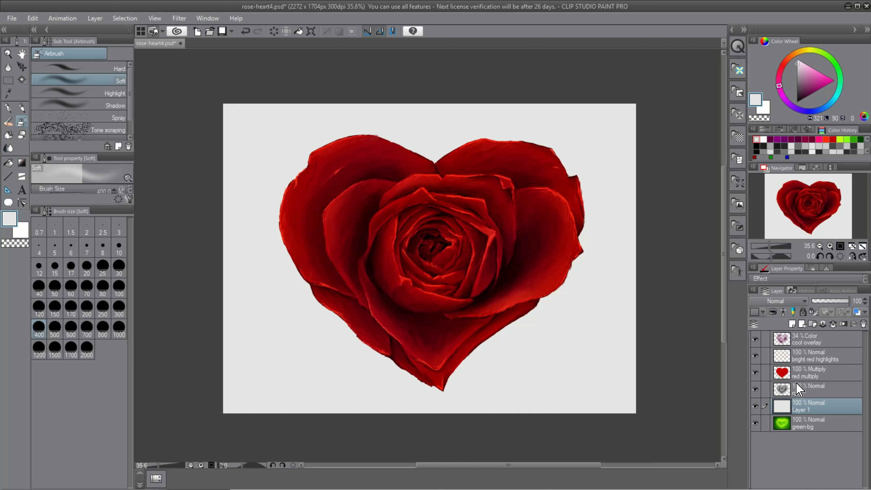
# - Create a selection from the contents of the rose layer
pyautogui.moveTo(789, 411); pyautogui.dragTo(783, 391)
pyautogui.rightClick(784, 391)
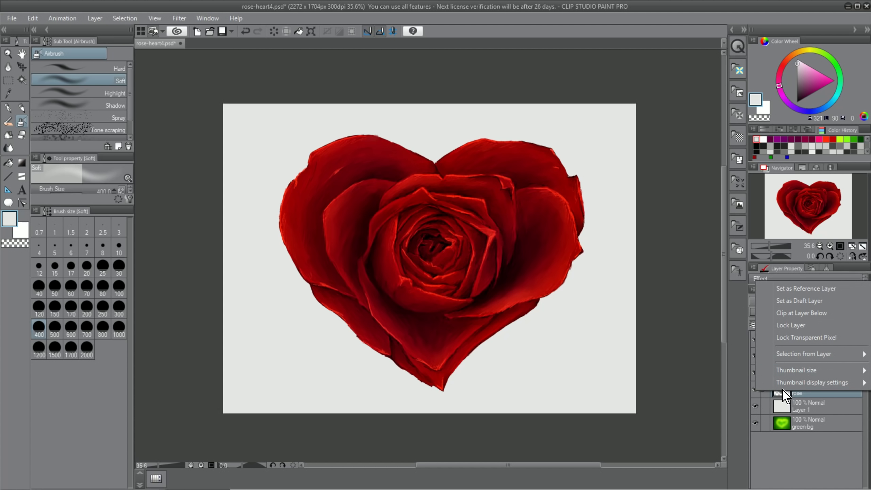
pyautogui.moveTo(798, 356)
pyautogui.click(730, 358)
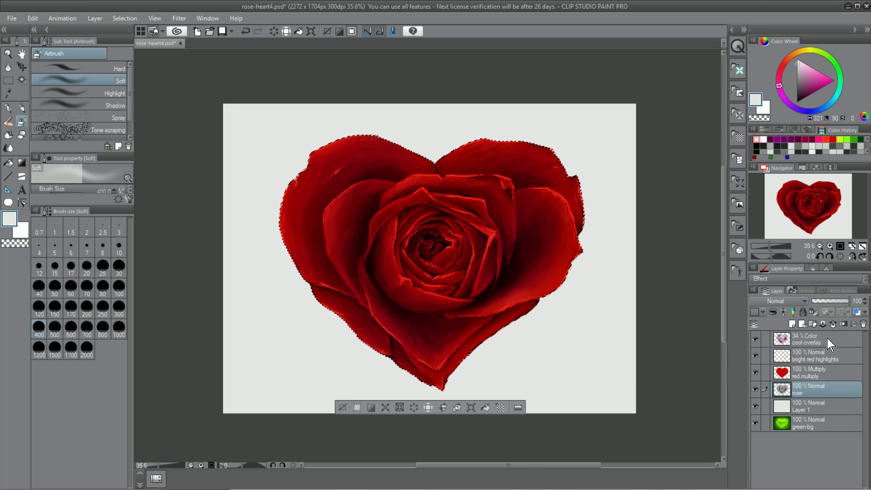
# - Add a layer above cool overlay, set its blending mode to Overlay and name it "bright overlay"
pyautogui.click(816, 342)
pyautogui.click(792, 324)
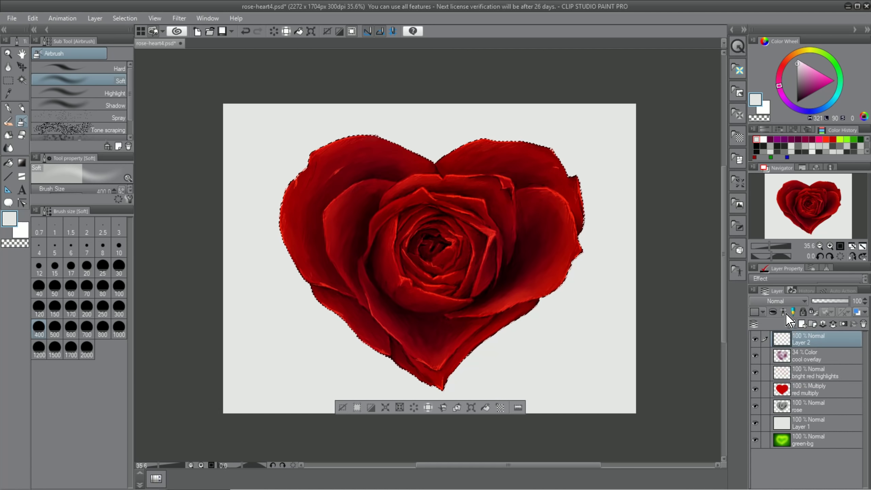
pyautogui.click(784, 302)
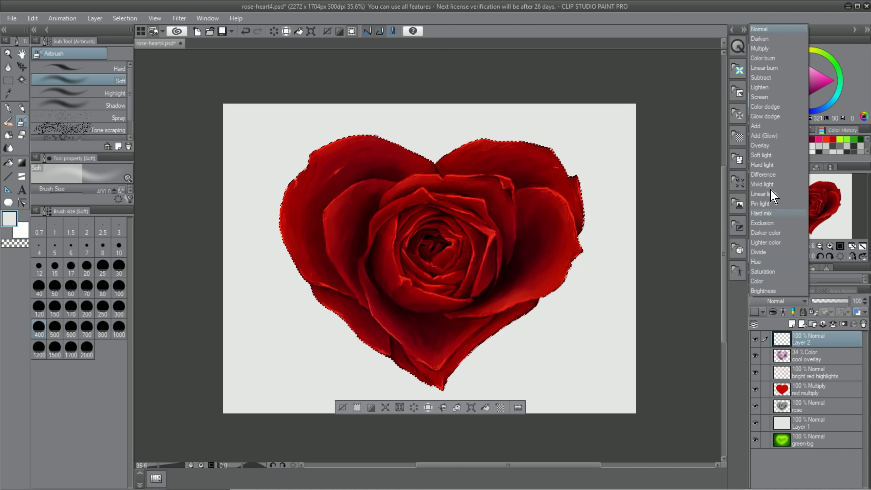
pyautogui.click(771, 145)
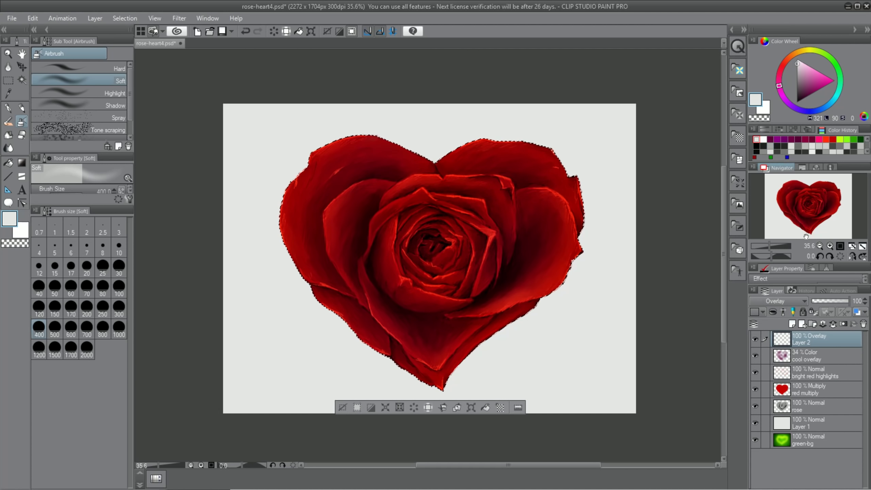
pyautogui.doubleClick(805, 341)
pyautogui.write('bright overlay')
pyautogui.press('Return')
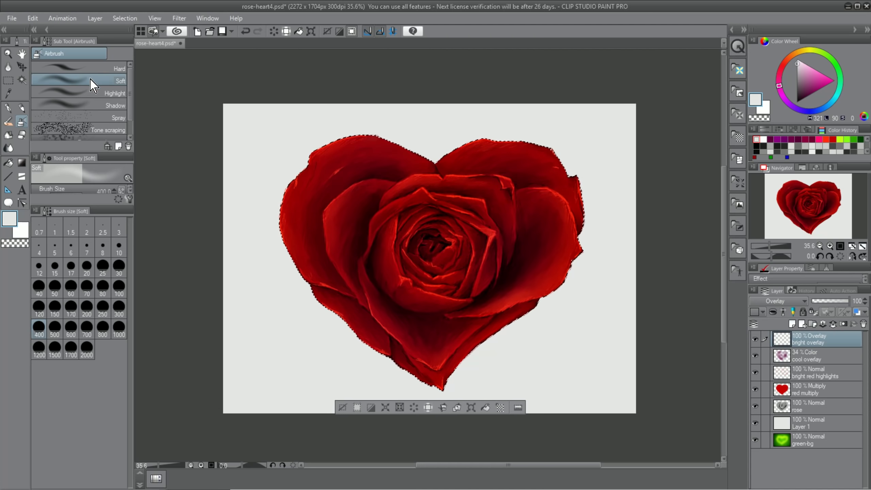
# - Airbrush bright red (hue 354, luminosity 48, saturation 100) across the rose on the bright overlay layer with a size 700 Soft brush
pyautogui.click(782, 70)
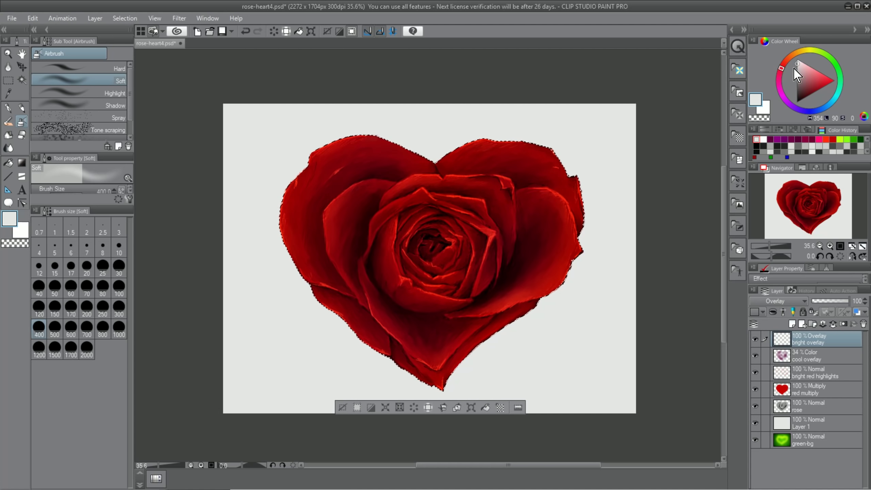
pyautogui.click(833, 81)
pyautogui.click(86, 328)
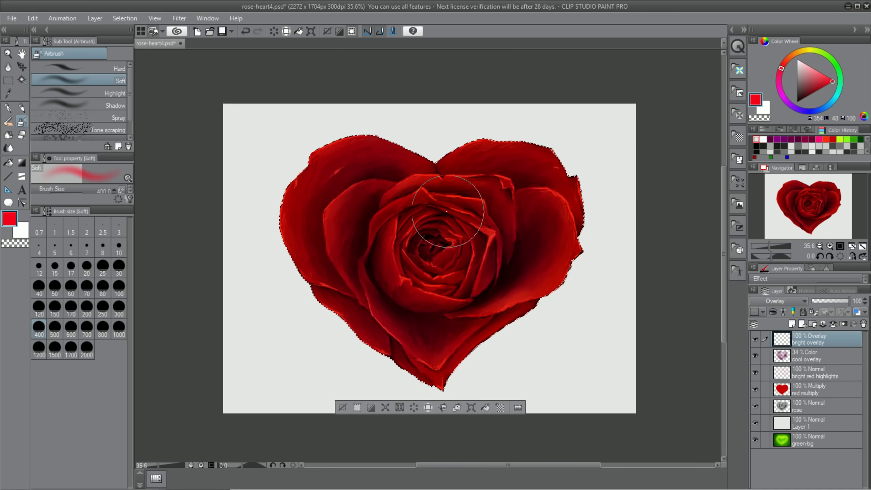
pyautogui.moveTo(344, 192)
pyautogui.mouseDown()
pyautogui.moveTo(463, 199)
pyautogui.moveTo(277, 219)
pyautogui.moveTo(450, 368)
pyautogui.mouseUp()
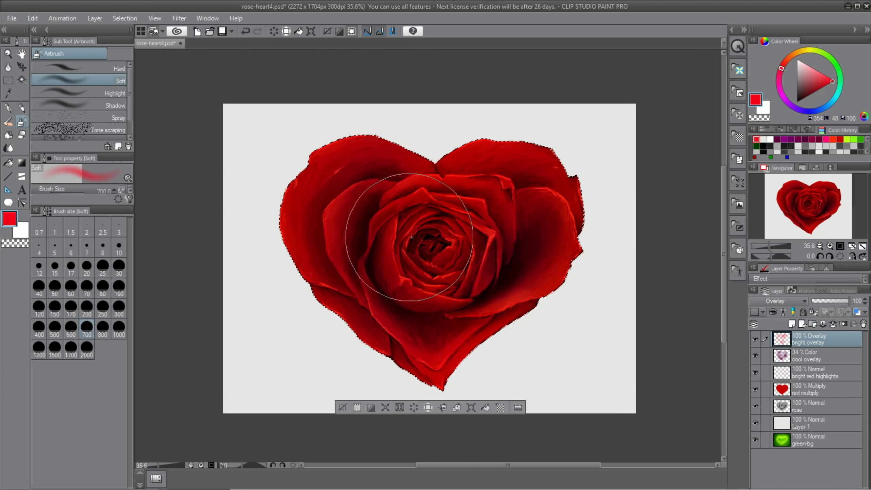
# - Brighten individual petals on the bright overlay layer with the red Soft airbrush at sizes between 150 and 300
pyautogui.click(55, 307)
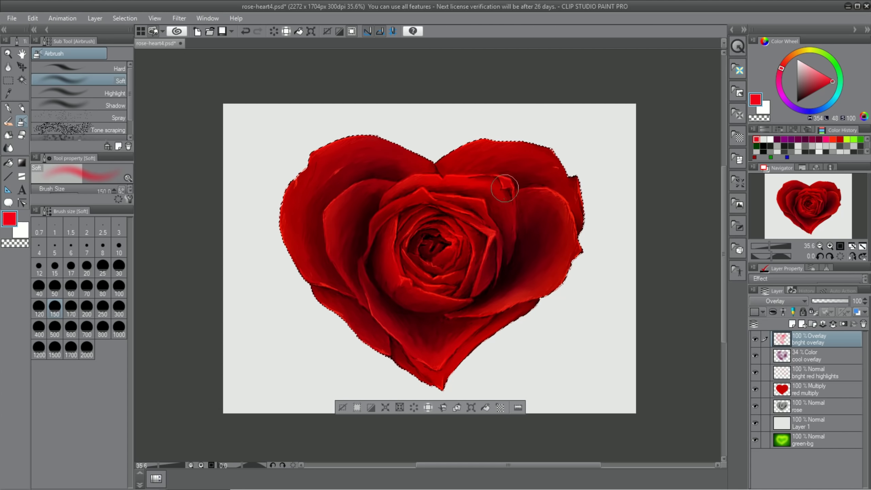
pyautogui.press(']')
pyautogui.press(']')
pyautogui.press(']')
pyautogui.press(']')
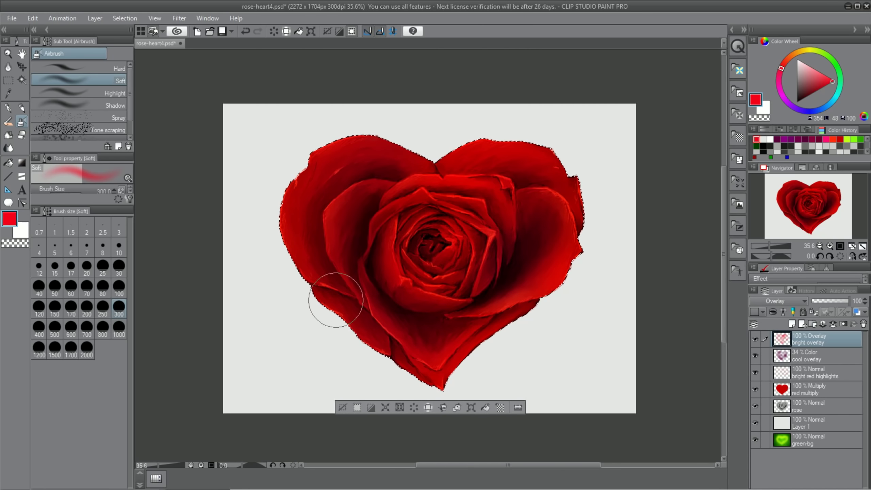
pyautogui.press('[')
pyautogui.press('[')
pyautogui.press('[')
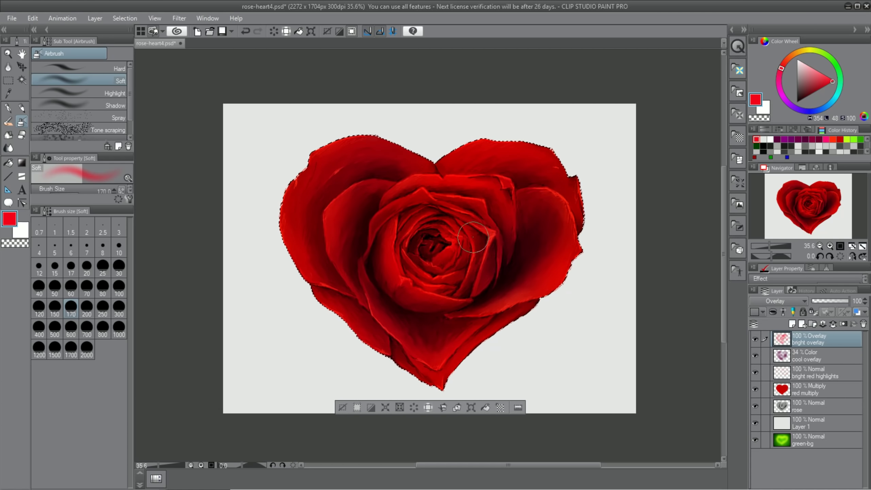
# - Compare the image with the bright overlay layer hidden and shown, reduce its opacity to 81% and deselect the rose
pyautogui.click(755, 339)
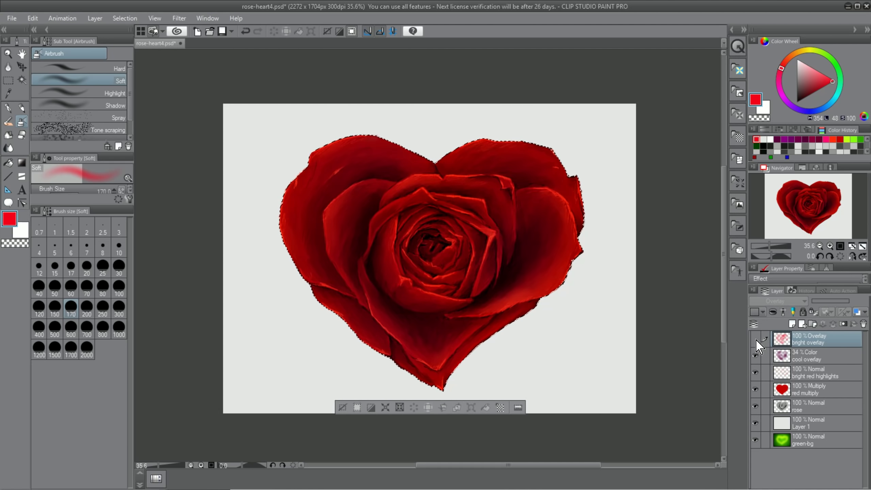
pyautogui.click(756, 339)
pyautogui.click(756, 339)
pyautogui.click(756, 339)
pyautogui.click(756, 340)
pyautogui.click(756, 339)
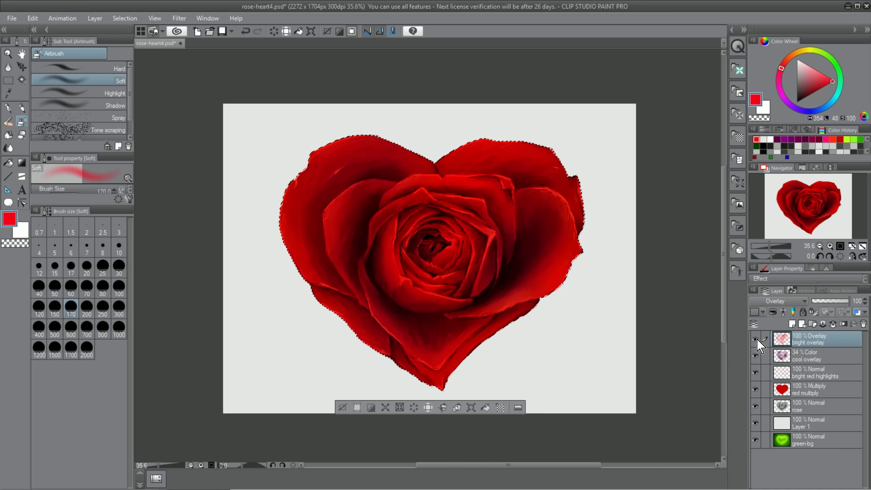
pyautogui.click(844, 302)
pyautogui.hotkey('ctrl', 'd')
# - Reselect the rose from its layer and airbrush more bright red over the outer petals on bright overlay at brush size 400
pyautogui.moveTo(158, 466); pyautogui.dragTo(201, 467)
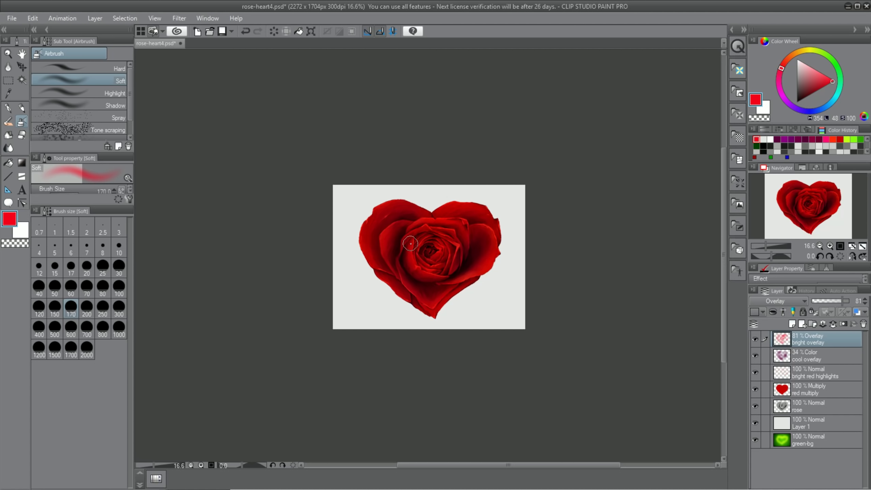
pyautogui.press(']')
pyautogui.press(']')
pyautogui.press(']')
pyautogui.press(']')
pyautogui.rightClick(788, 414)
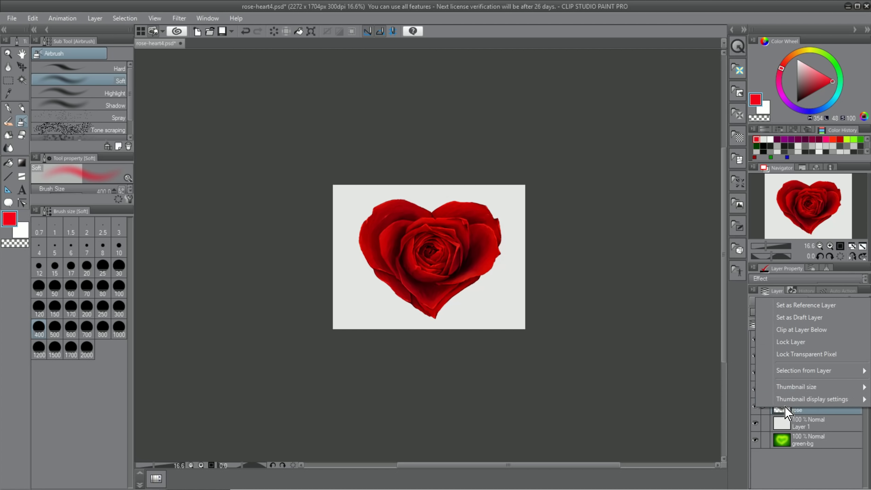
pyautogui.press('Escape')
pyautogui.click(807, 340)
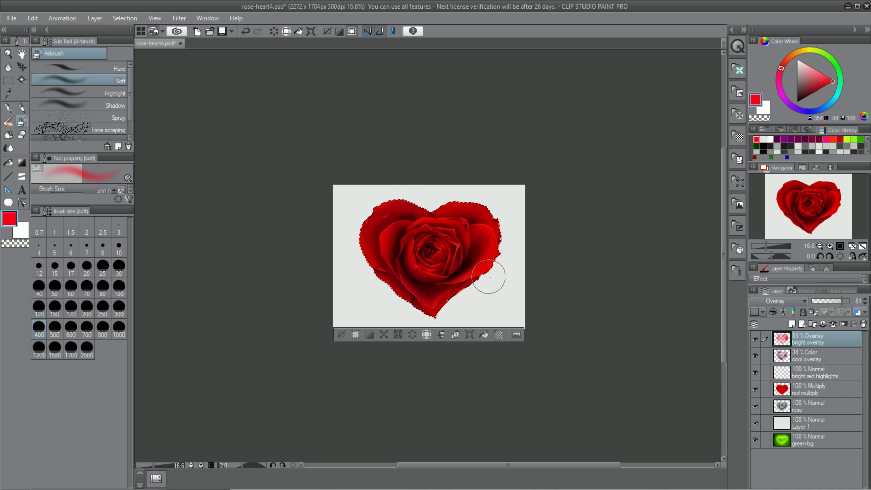
# - Deselect the rose and compare the image with the bright overlay layer hidden and shown
pyautogui.hotkey('ctrl', 'd')
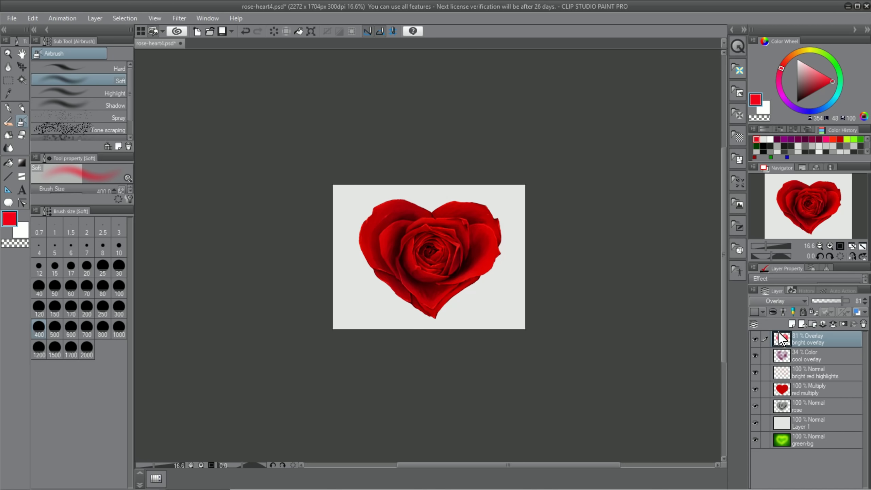
pyautogui.click(755, 340)
pyautogui.click(756, 340)
pyautogui.click(755, 340)
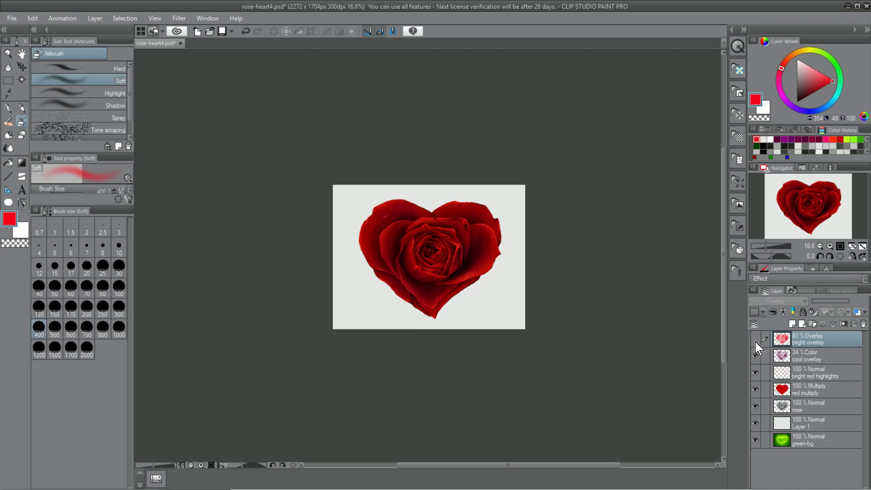
pyautogui.click(756, 340)
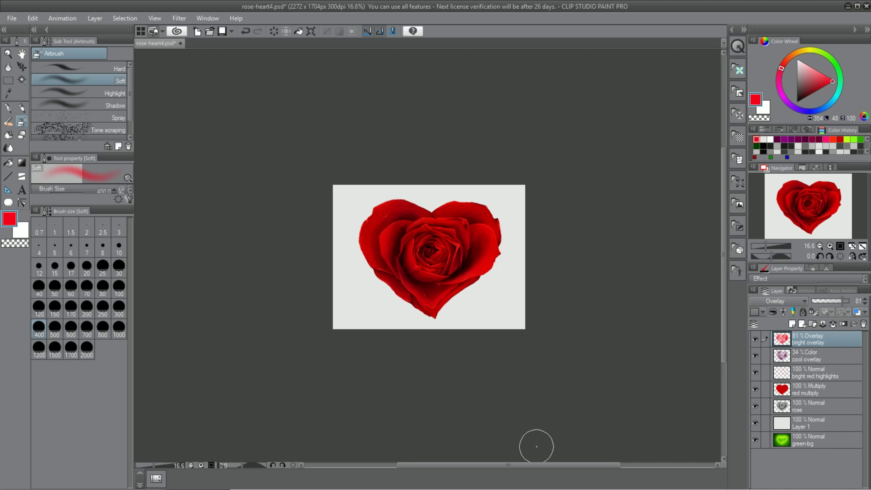
# - Merge all layers from bright overlay down to rose into a single layer, keeping both background layers separate
pyautogui.click(154, 466)
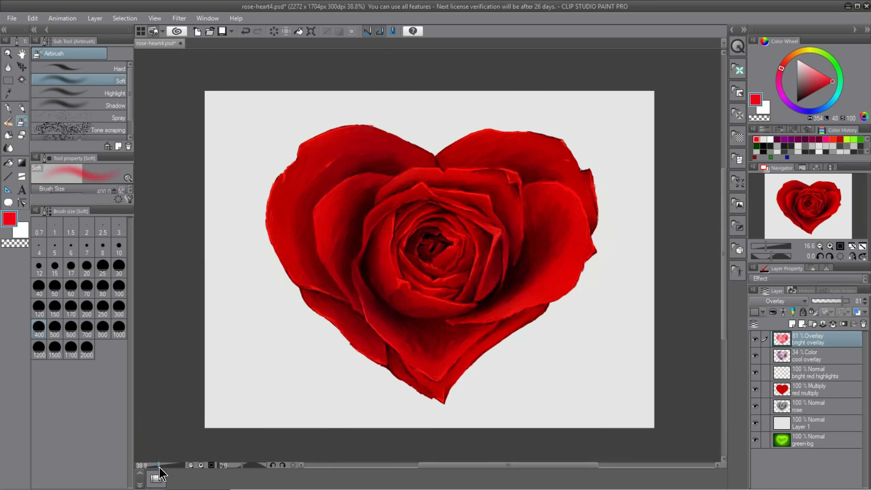
pyautogui.press('j')
pyautogui.keyDown('shift'); pyautogui.click(809, 408); pyautogui.keyUp('shift')
pyautogui.click(95, 18)
pyautogui.click(132, 235)
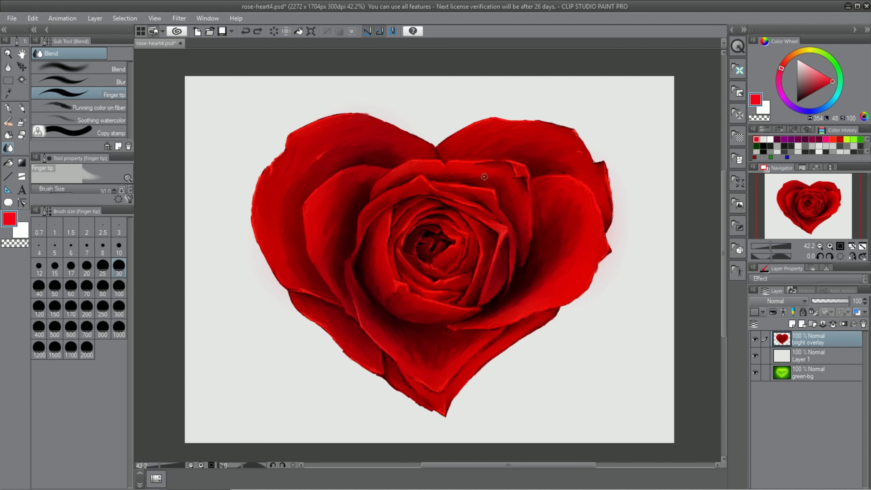
# - Smudge the petals on the merged layer with the Finger tip blend tool, enlarging the brush to size 70
pyautogui.press(']')
pyautogui.press(']')
pyautogui.press(']')
pyautogui.press(']')
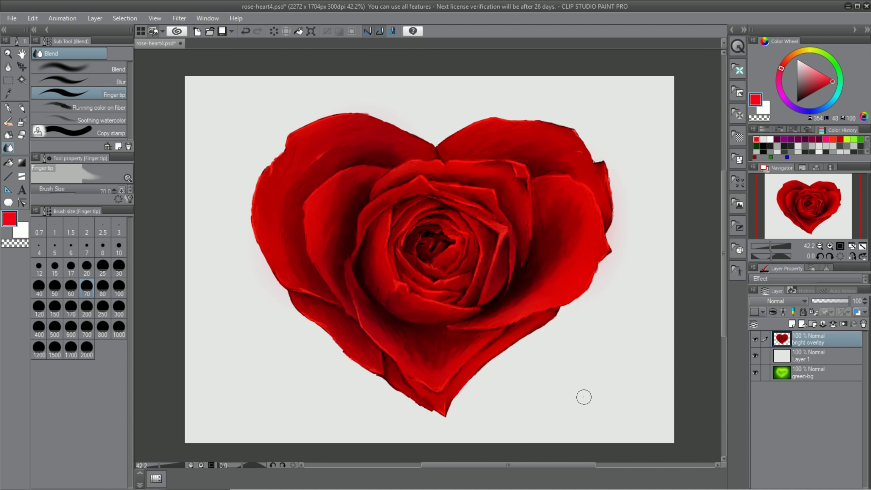
# - Rename the merged layer as "rose"
pyautogui.doubleClick(804, 341)
pyautogui.write('rose')
pyautogui.press('Return')
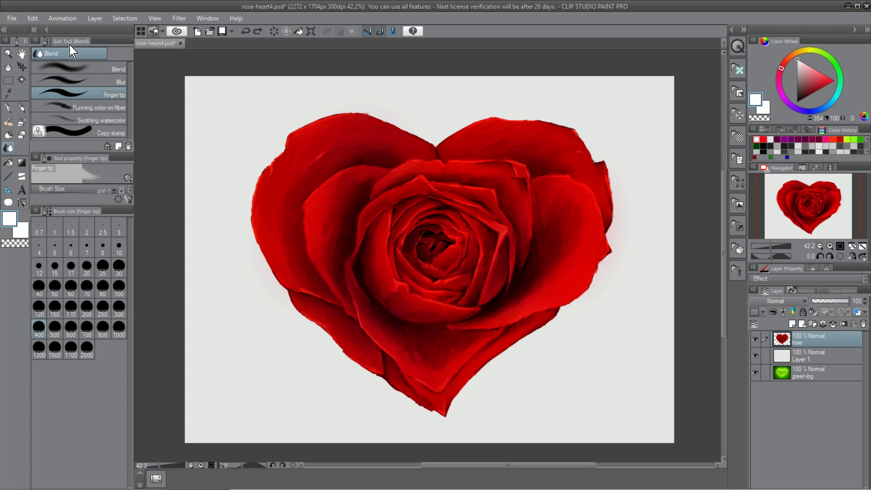
# - Save the image as a new Photoshop Document named rose-heart5
pyautogui.click(12, 19)
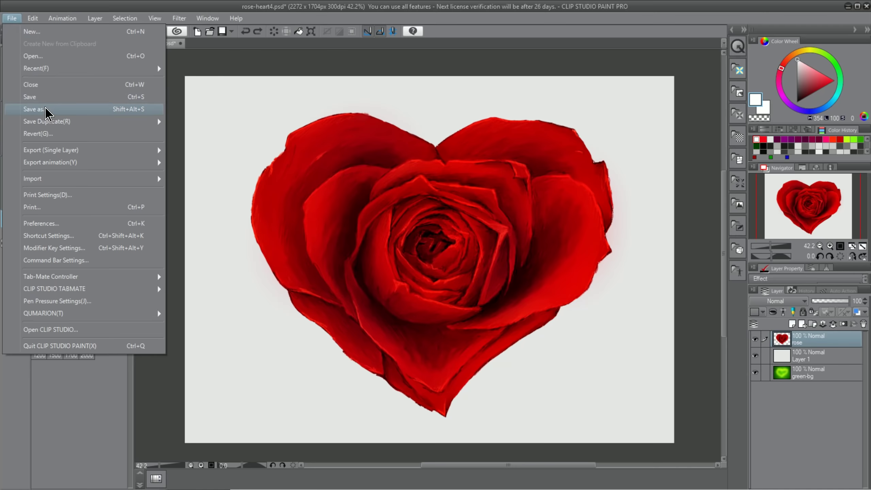
pyautogui.click(46, 109)
pyautogui.click(117, 316)
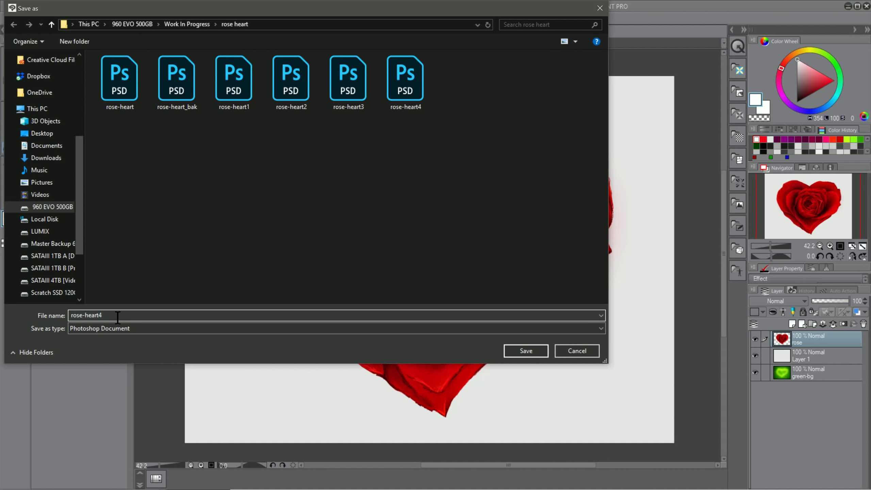
pyautogui.press('Return')
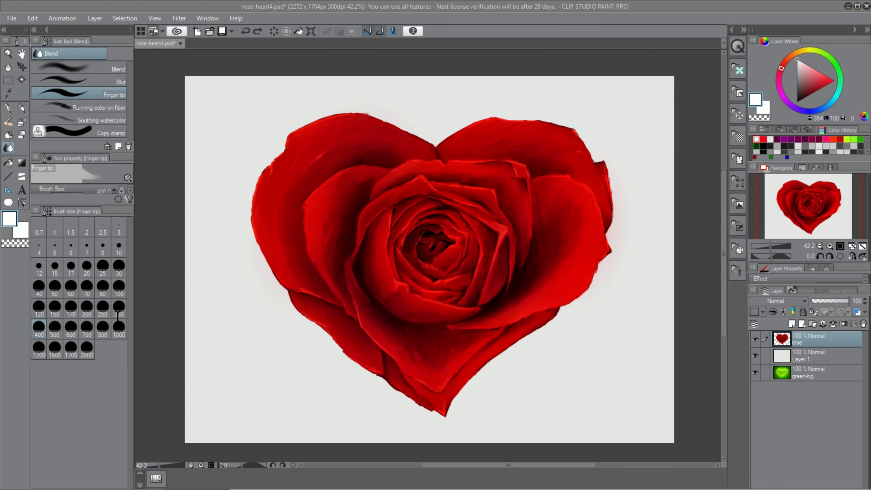
# - Save another copy of rose-heart5 in PNG format
pyautogui.click(11, 18)
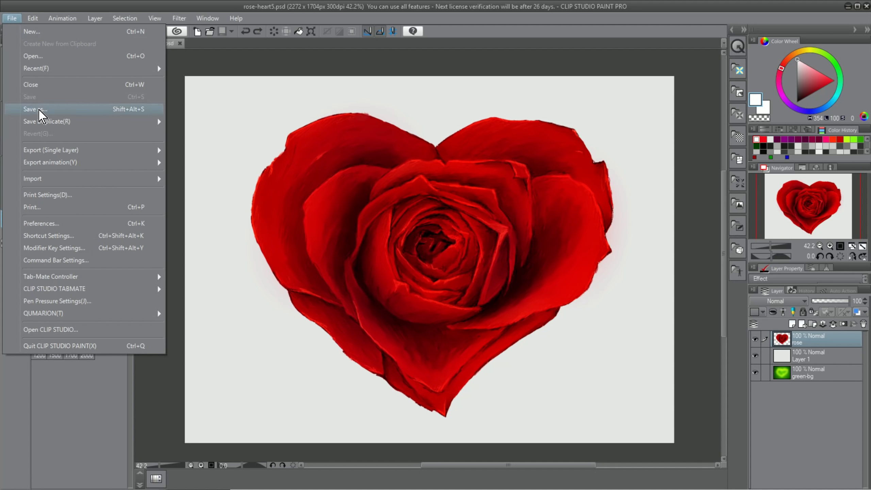
pyautogui.click(36, 109)
pyautogui.click(198, 330)
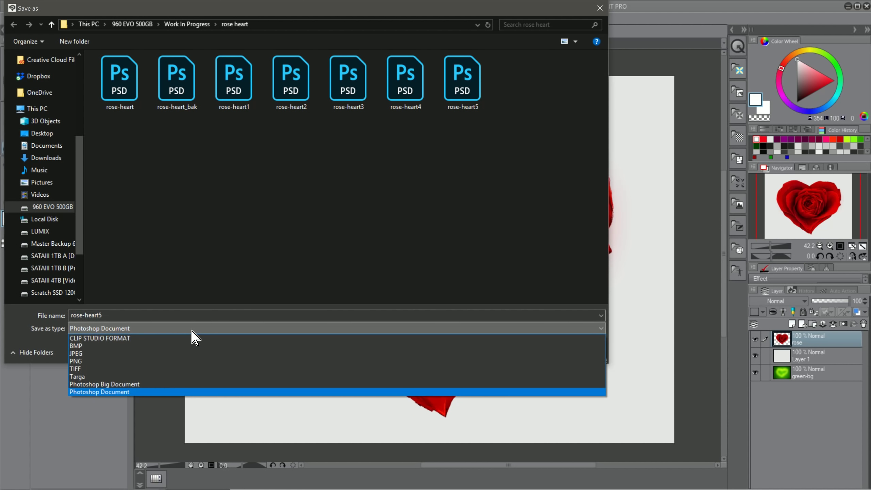
pyautogui.click(184, 361)
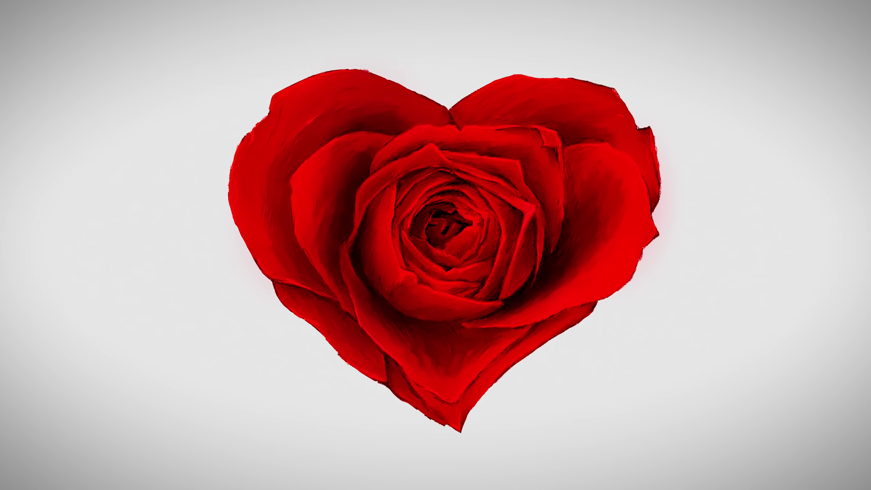